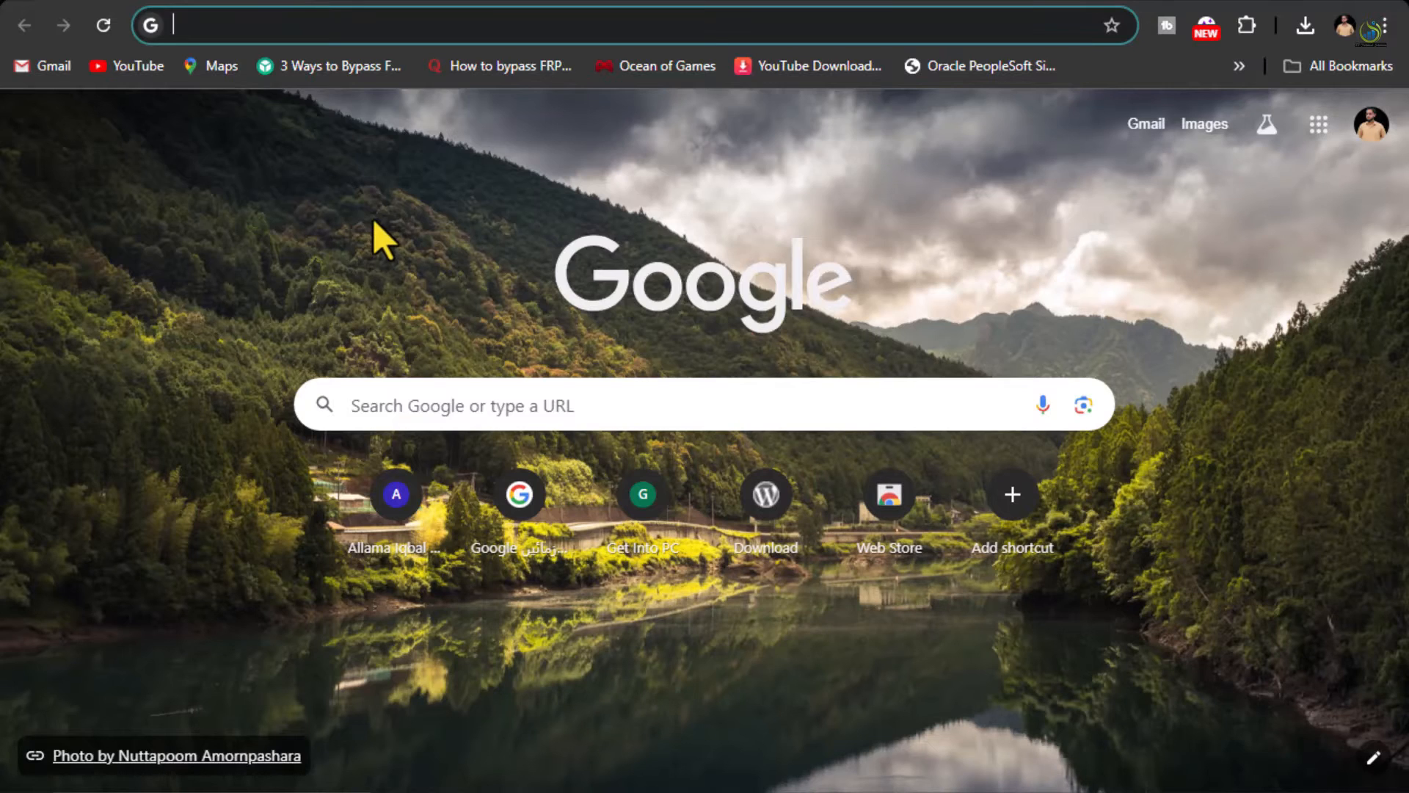
Search the web for 'infinity box' and open the official infinity-box.com site
{"action": "type", "text": "infinity box"}
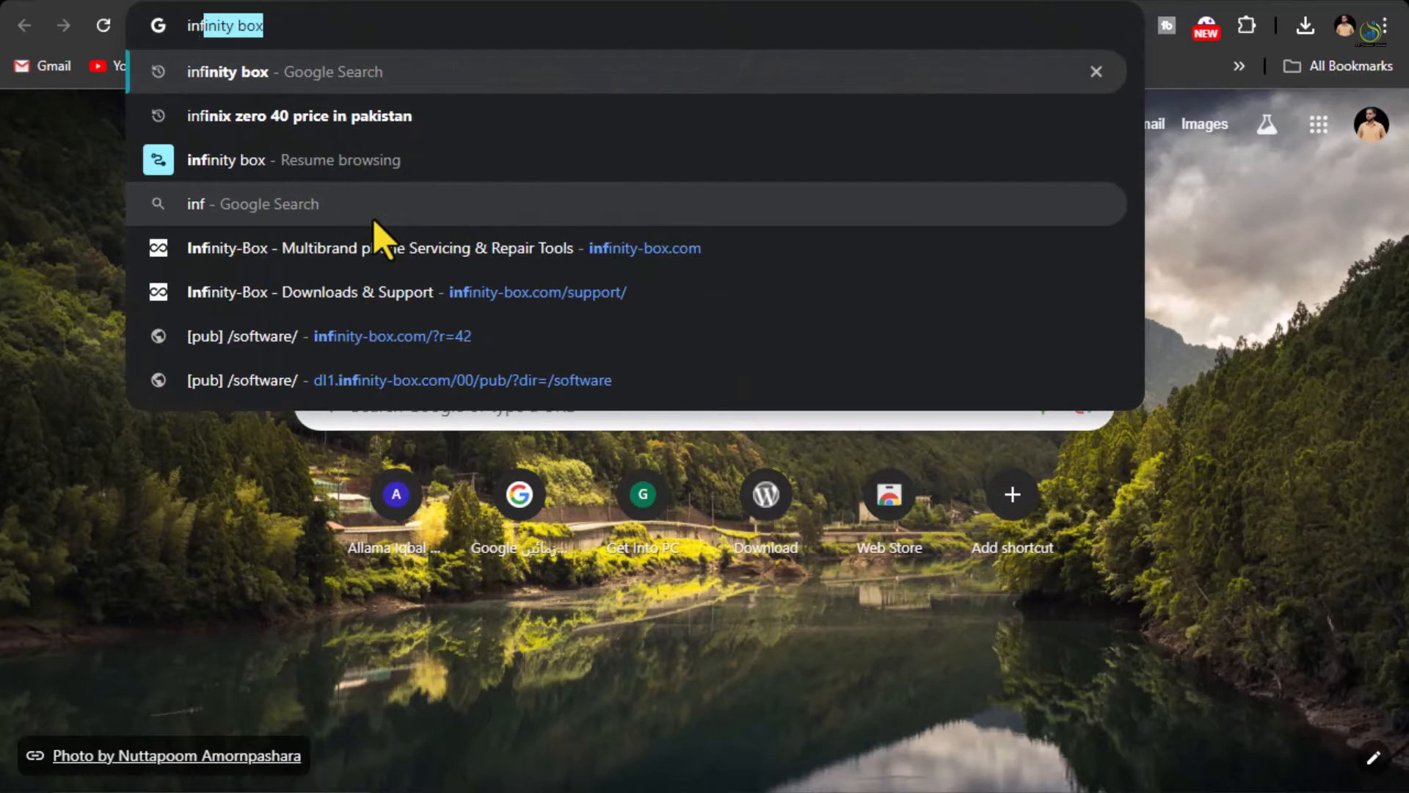
{"action": "key", "text": "Return"}
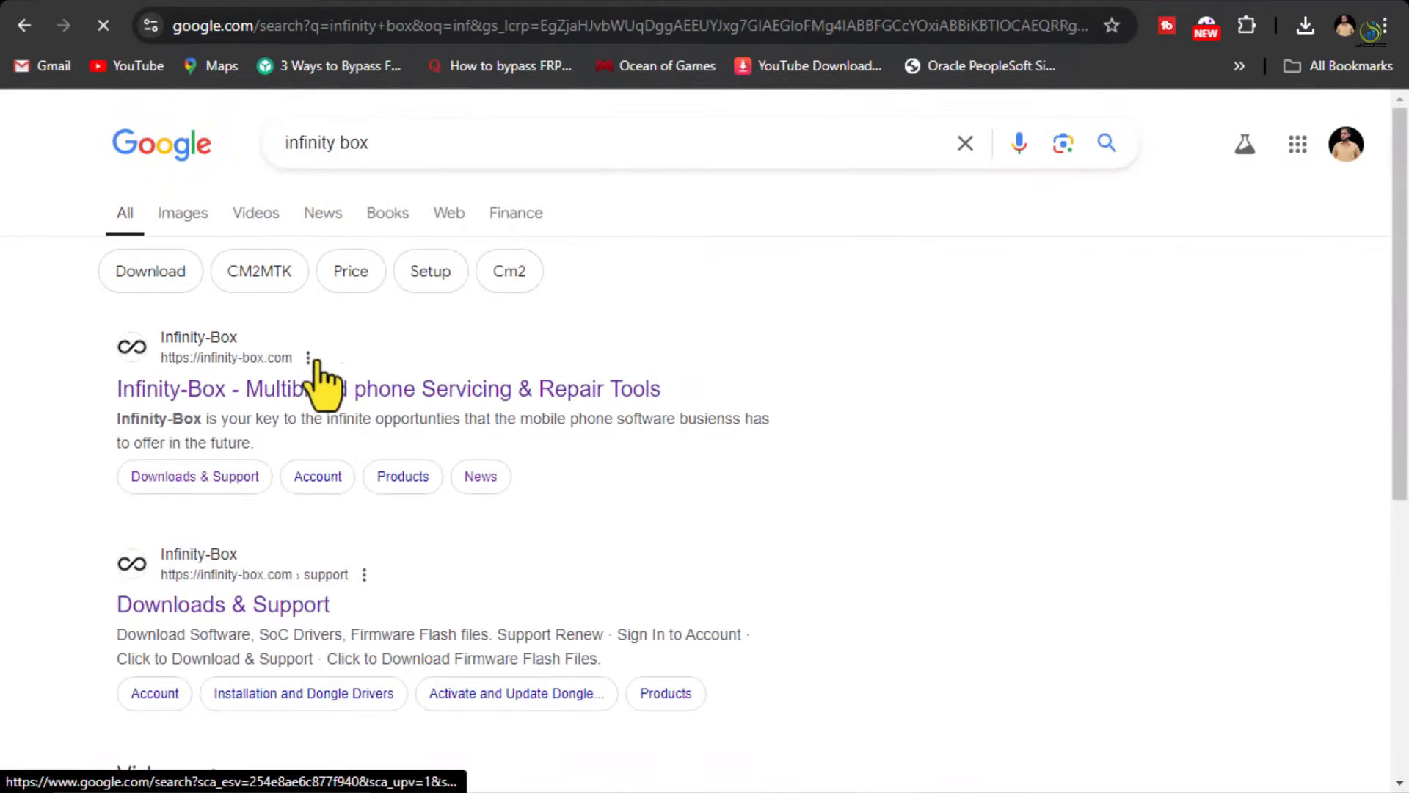
{"action": "left_click", "coordinate": [306, 403]}
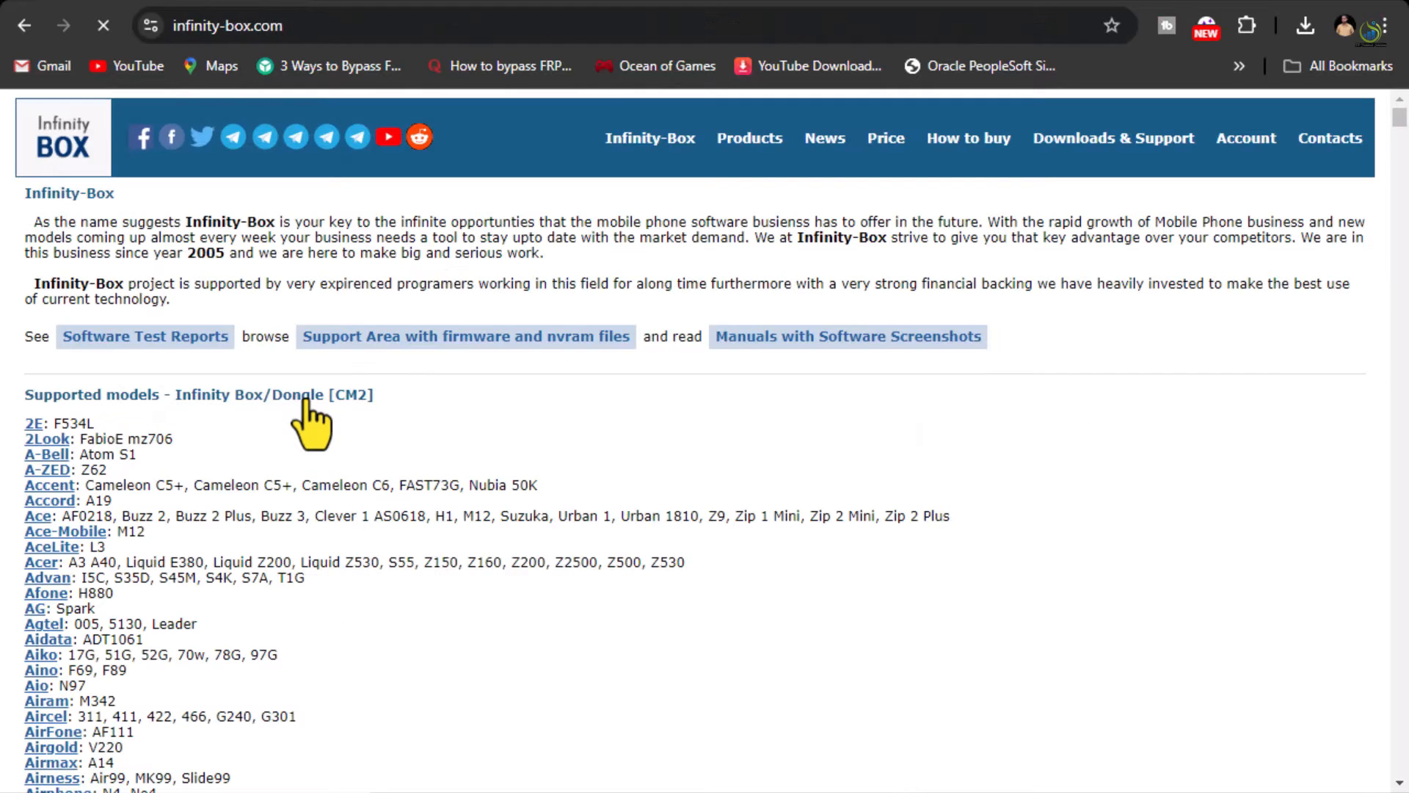
Download the DongleManager archive from the Activate and Update Dongle support page
{"action": "left_click", "coordinate": [1094, 137]}
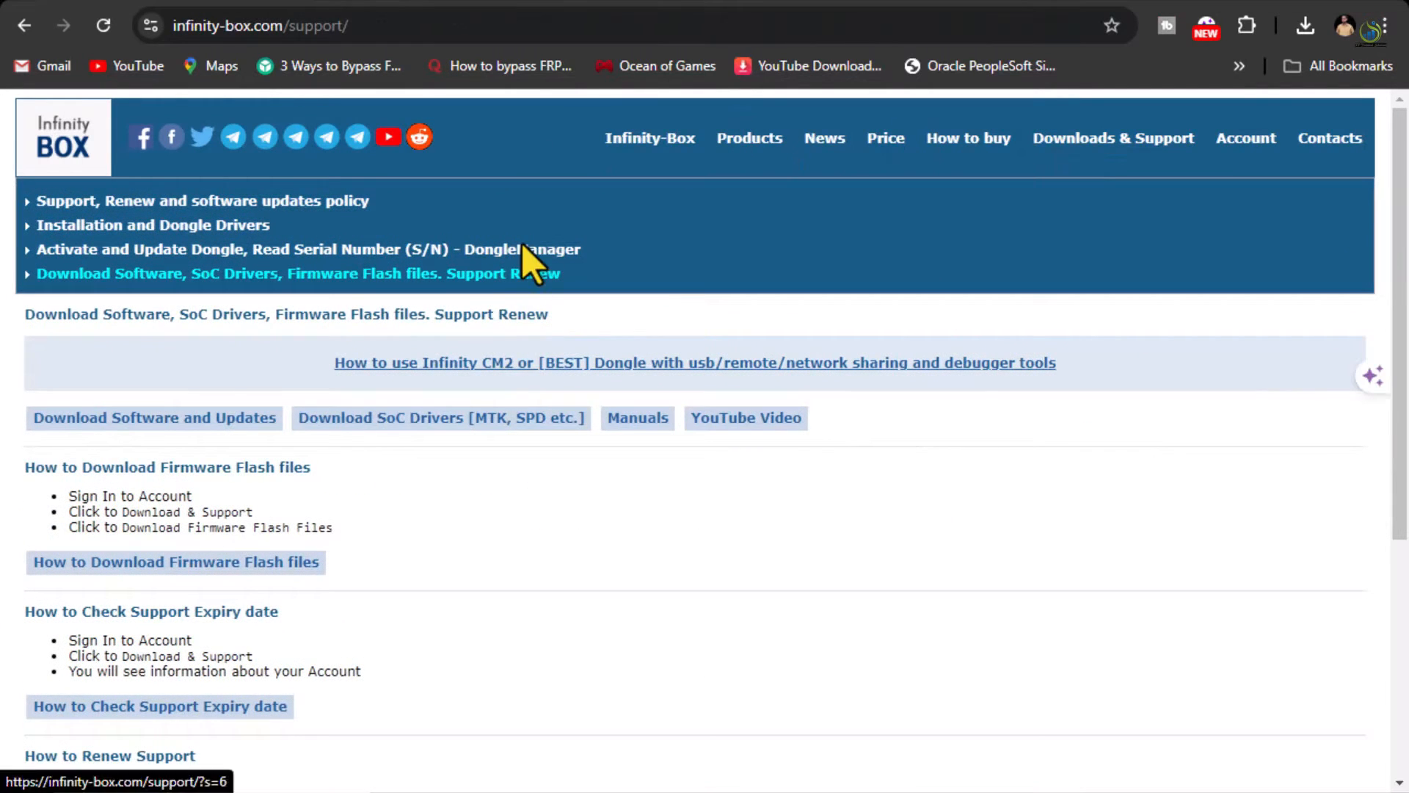
{"action": "left_click", "coordinate": [521, 250]}
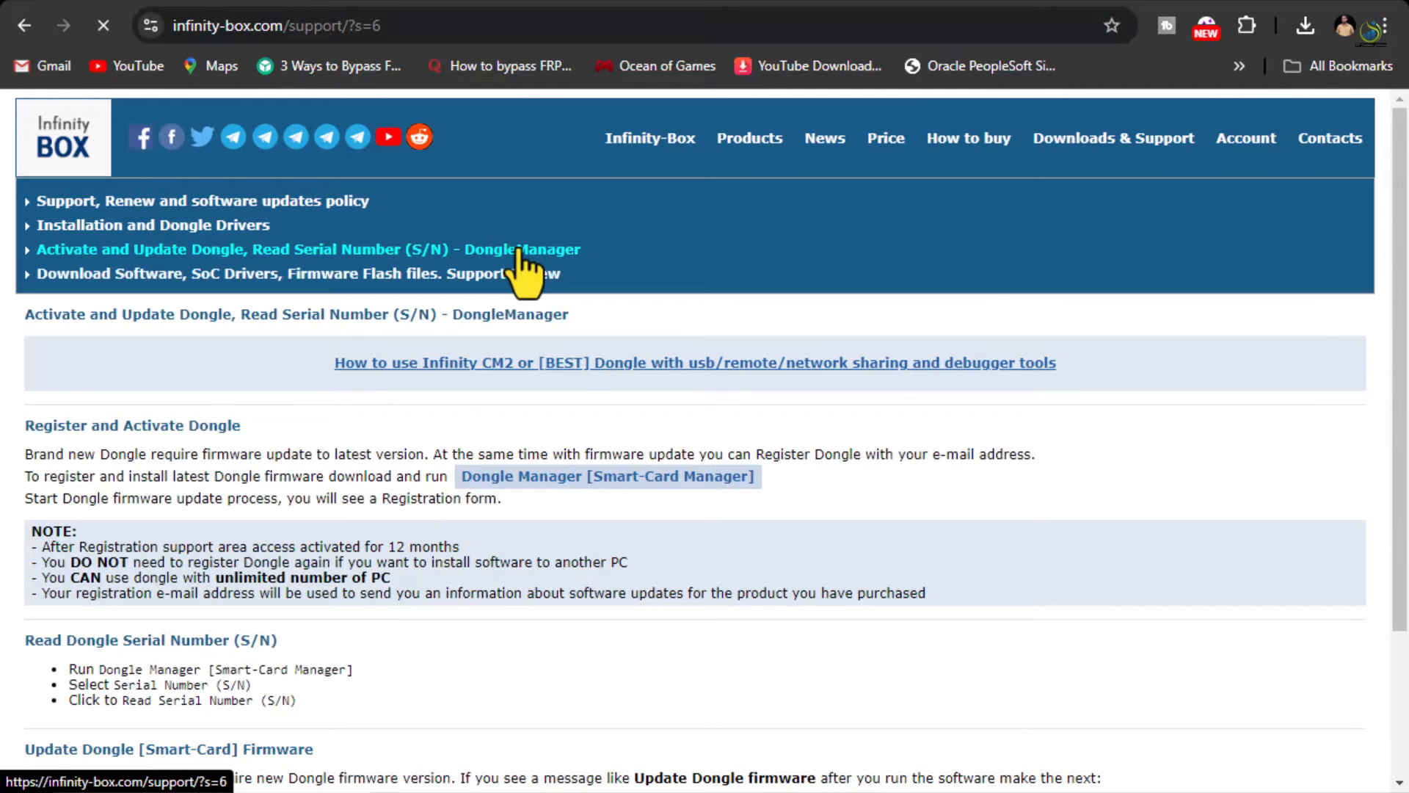
{"action": "left_click", "coordinate": [640, 484]}
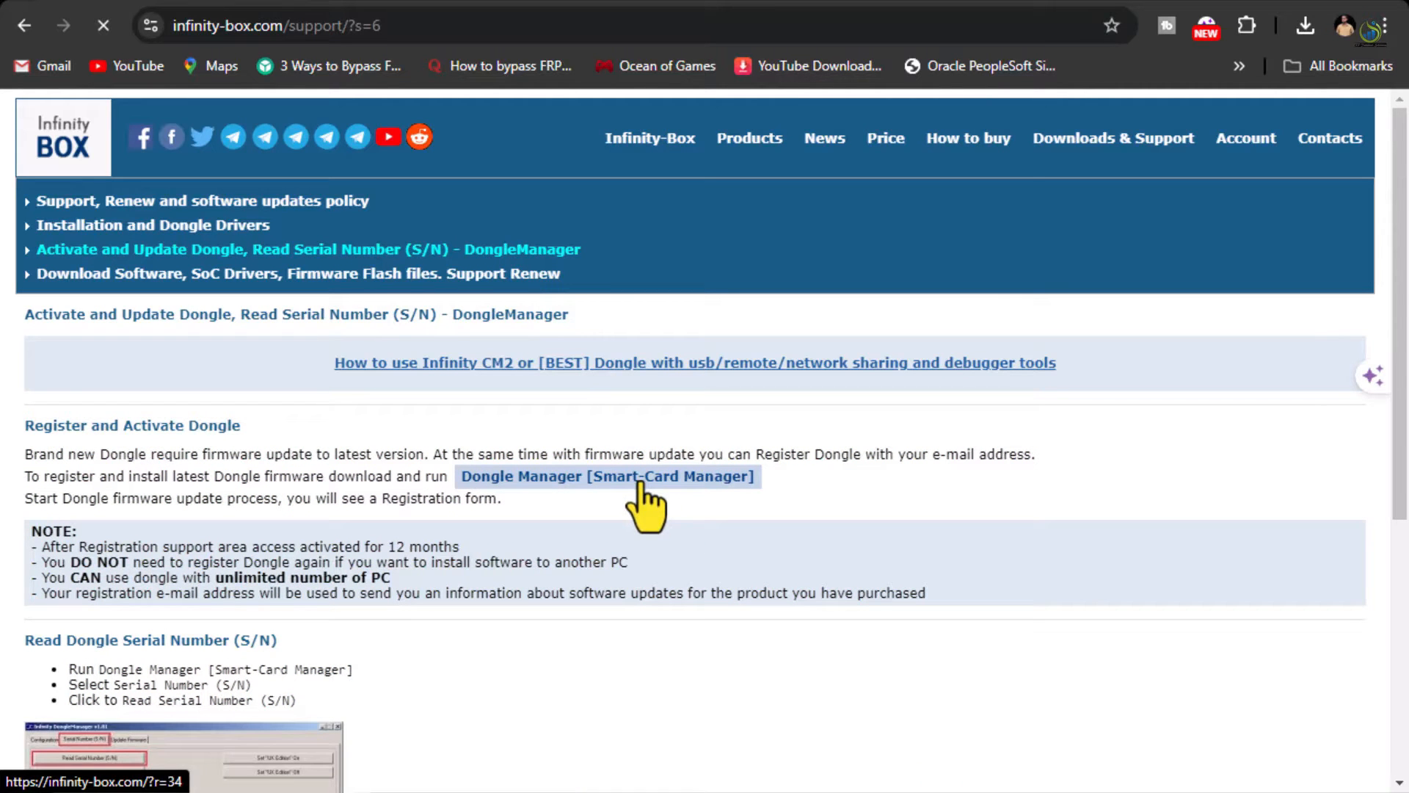
{"action": "left_click", "coordinate": [446, 278]}
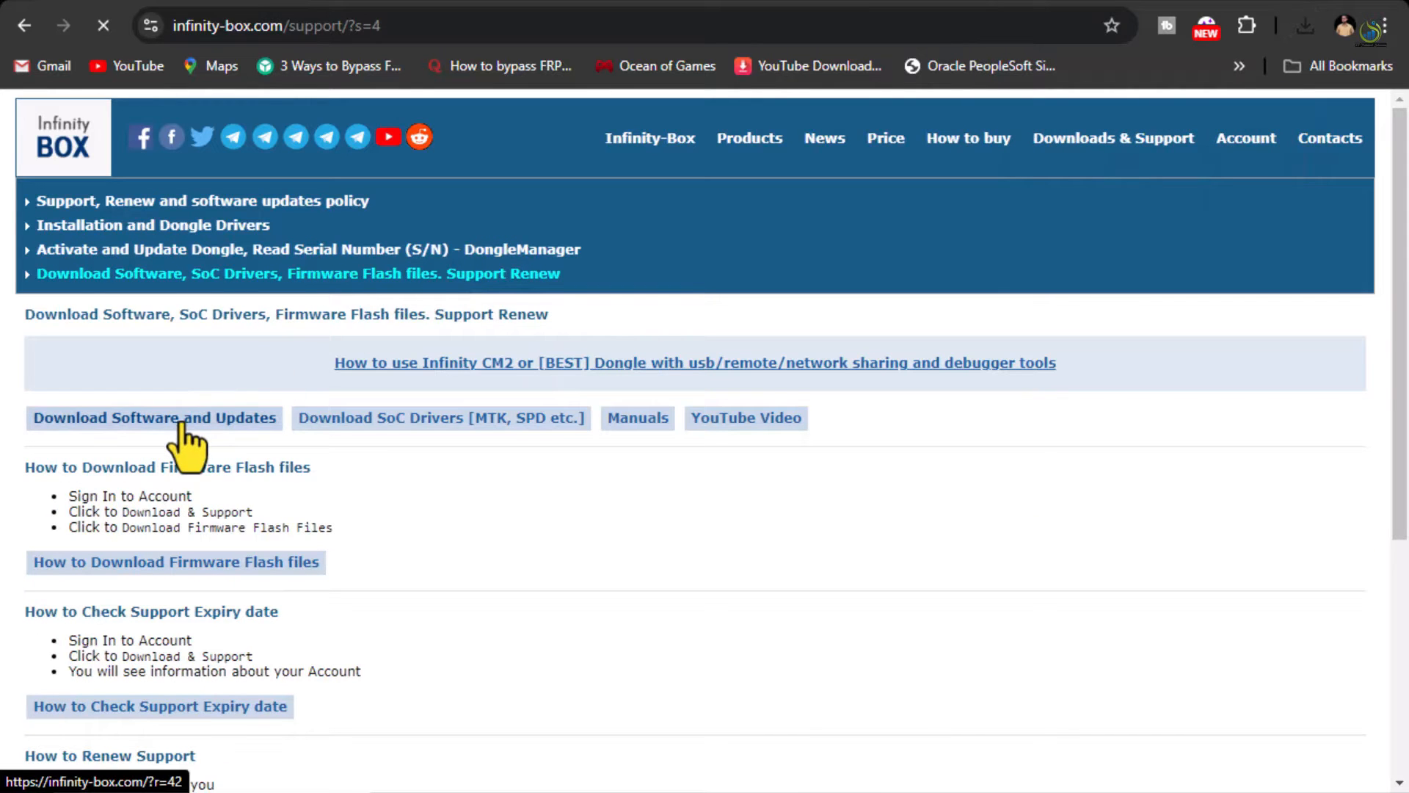
Find the CM2MT2 v2.67 archive in the software listing, check Chrome's downloads, and open File Explorer
{"action": "left_click", "coordinate": [182, 426]}
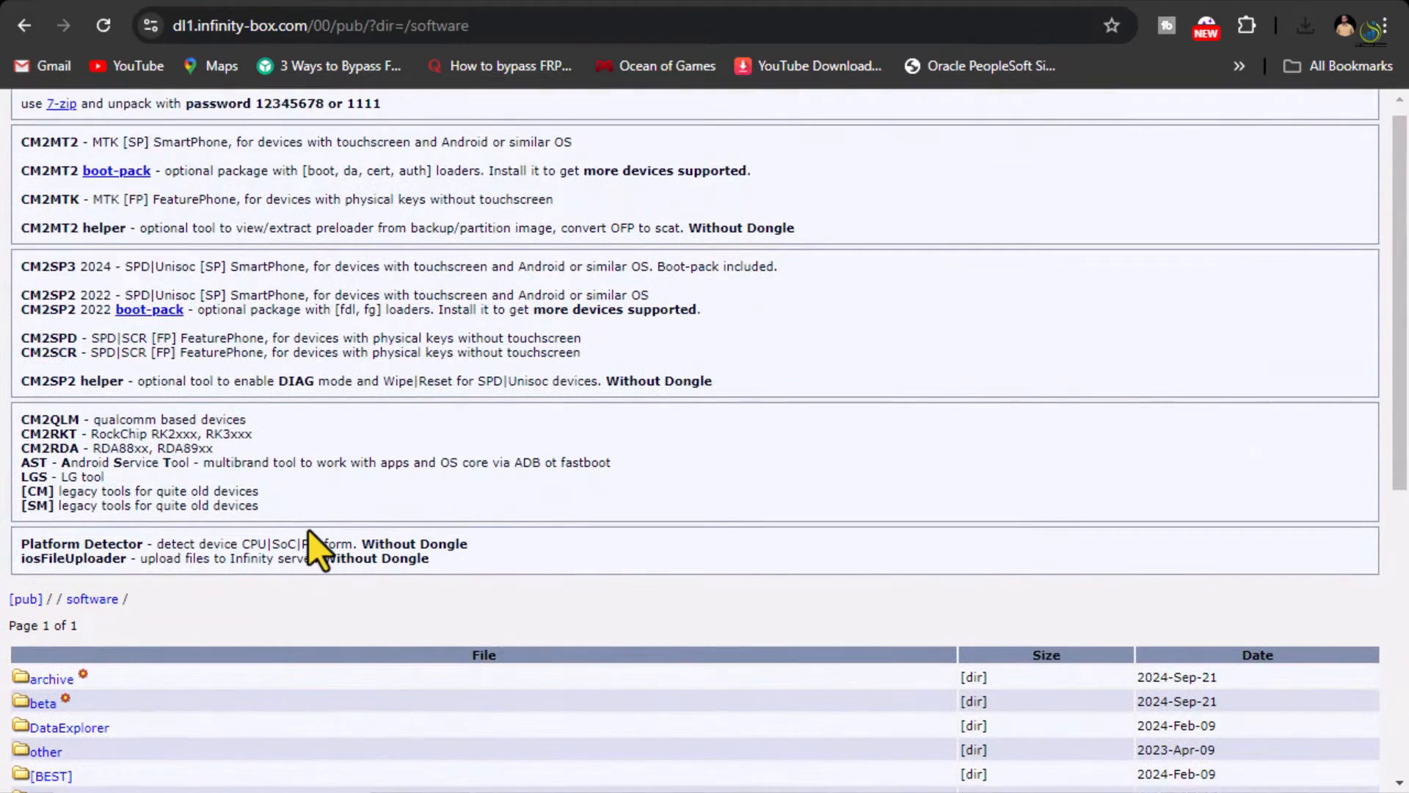
{"action": "scroll", "coordinate": [308, 530], "scroll_direction": "down", "scroll_amount": 7}
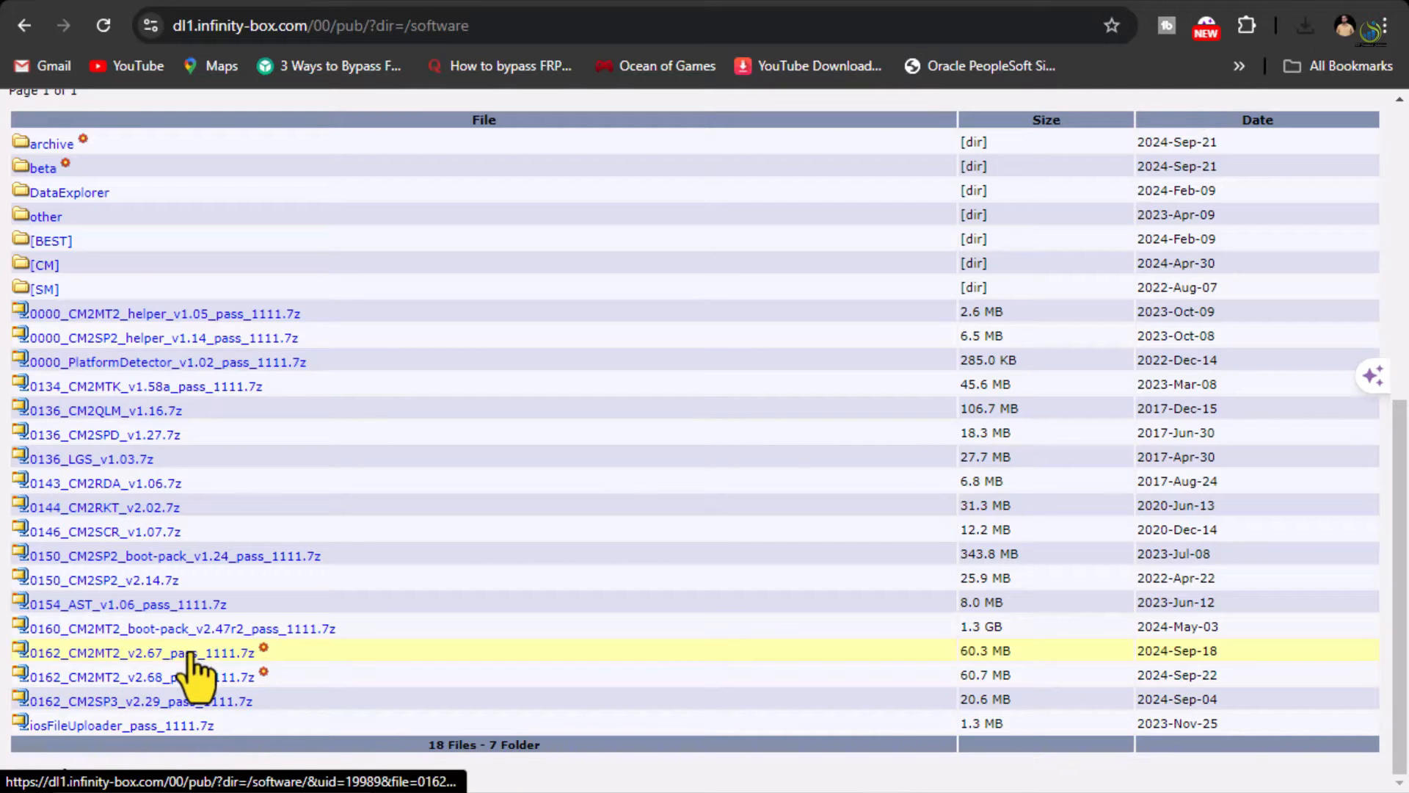
{"action": "left_click", "coordinate": [1305, 27]}
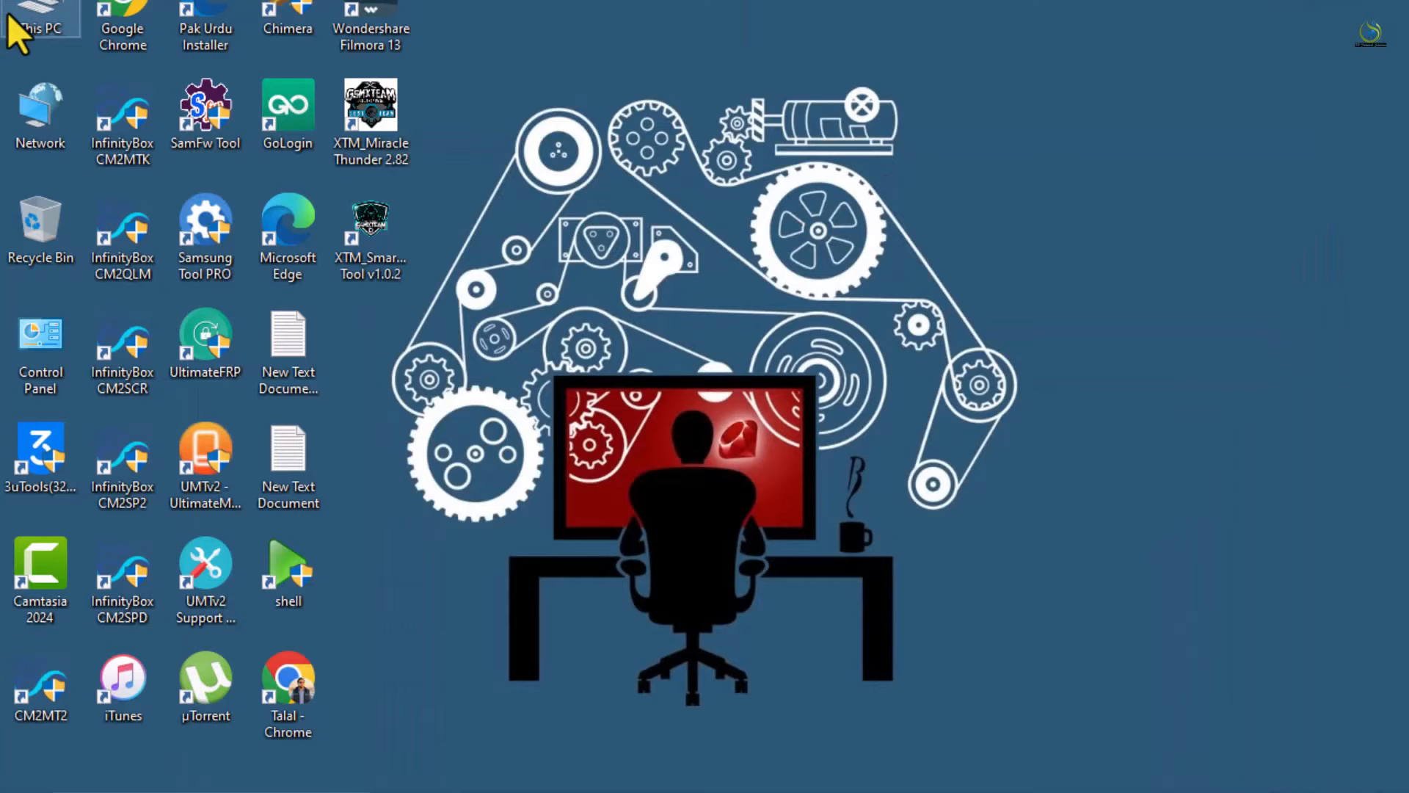
{"action": "double_click", "coordinate": [29, 22]}
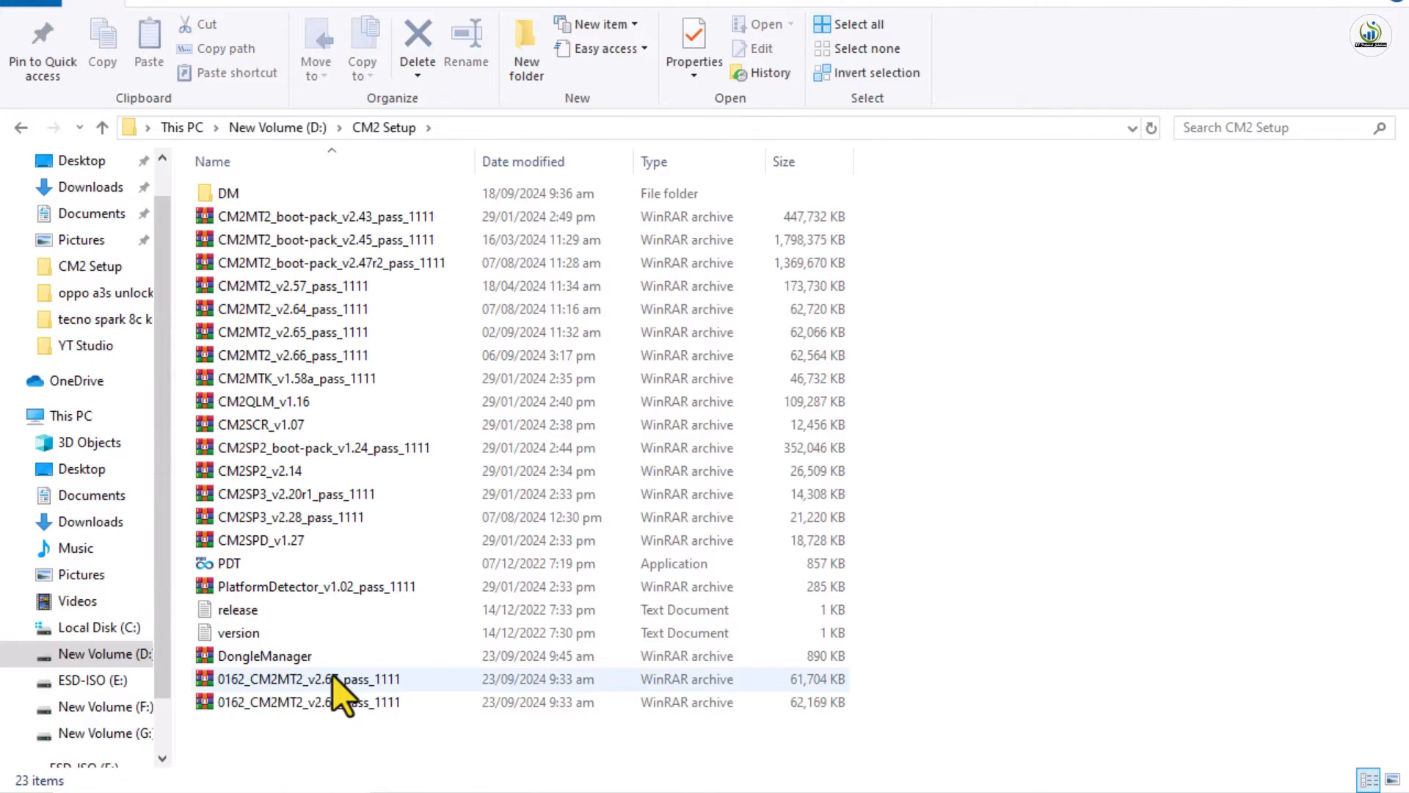
Unlock the CM2MT2 v2.67 archive in WinRAR with the archive password and run its setup program
{"action": "double_click", "coordinate": [333, 676]}
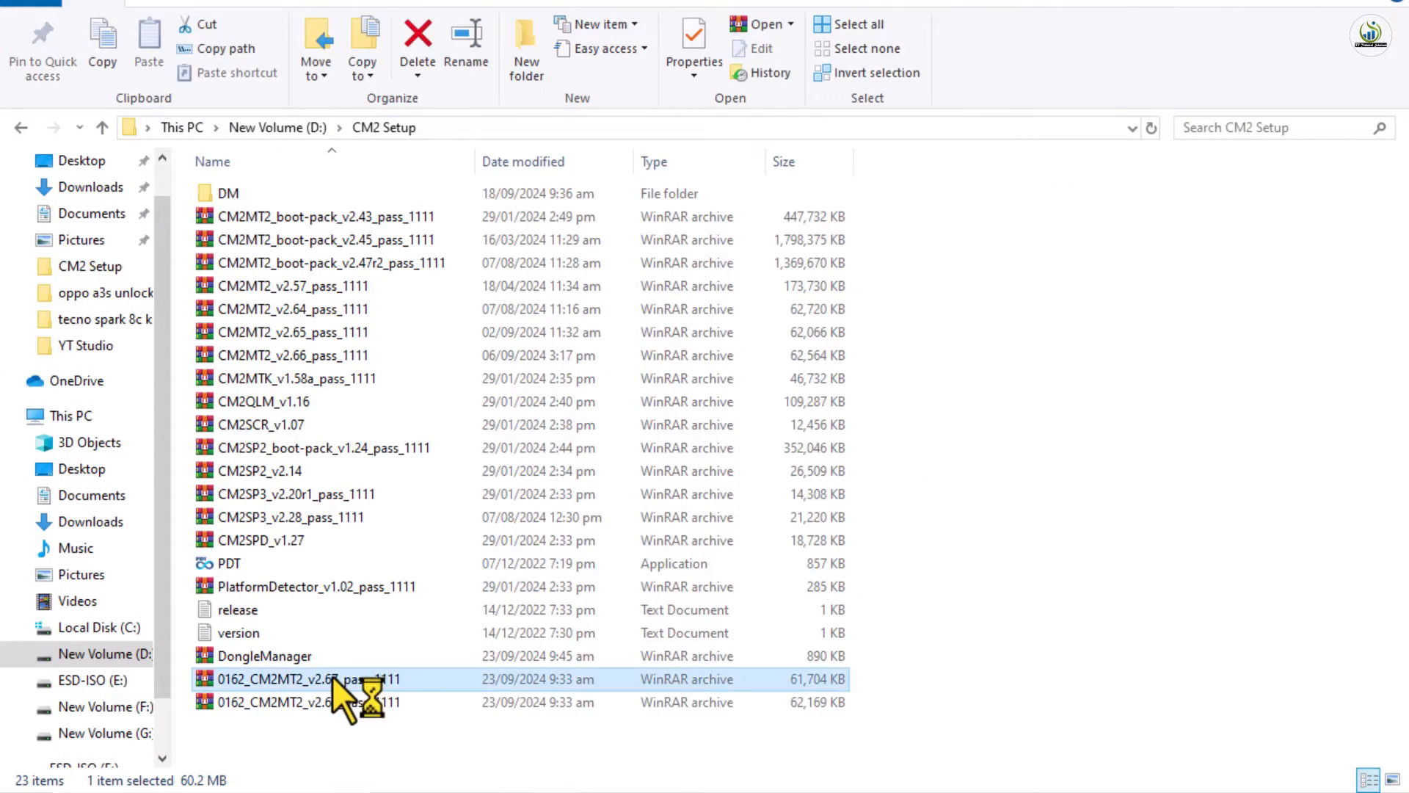
{"action": "type", "text": "1"}
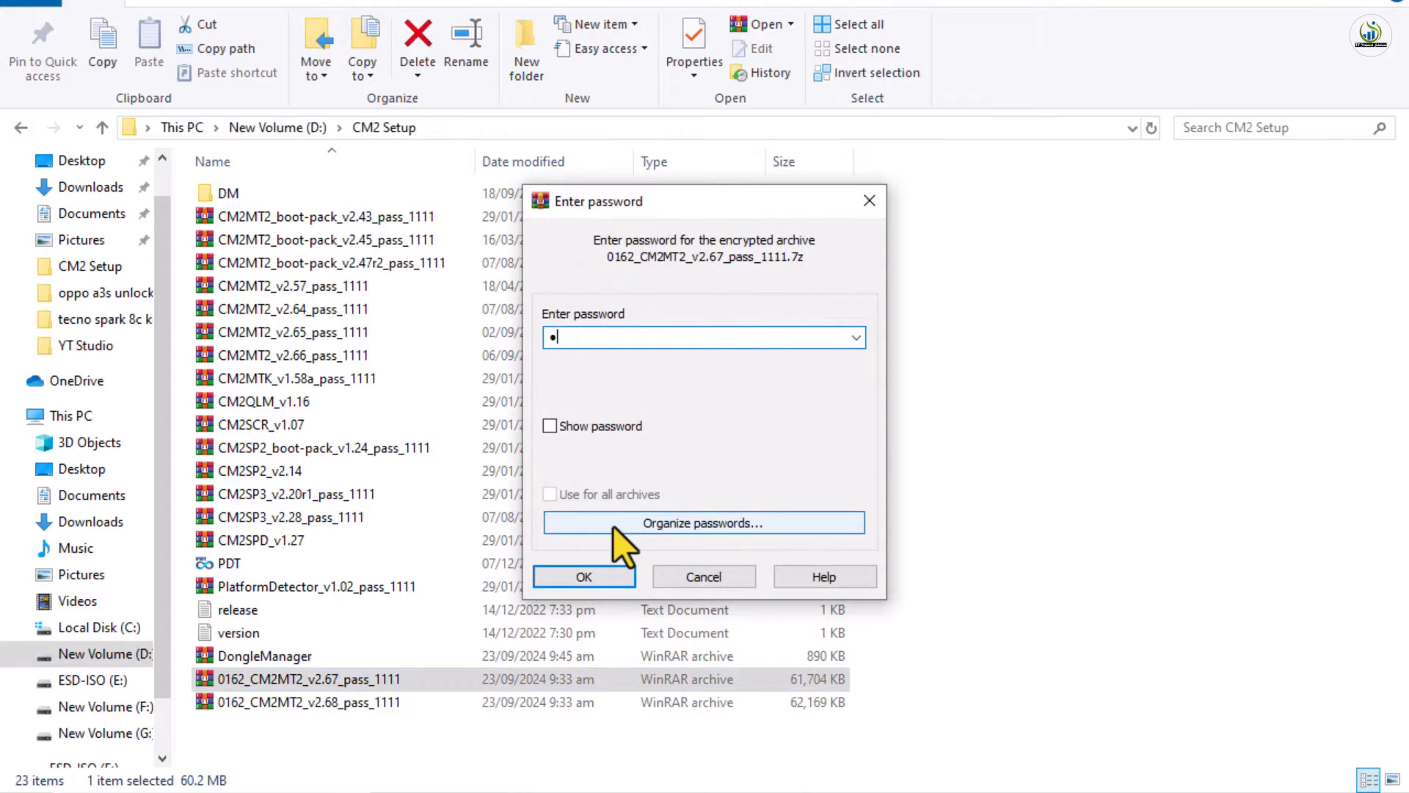
{"action": "type", "text": "111"}
{"action": "key", "text": "Return"}
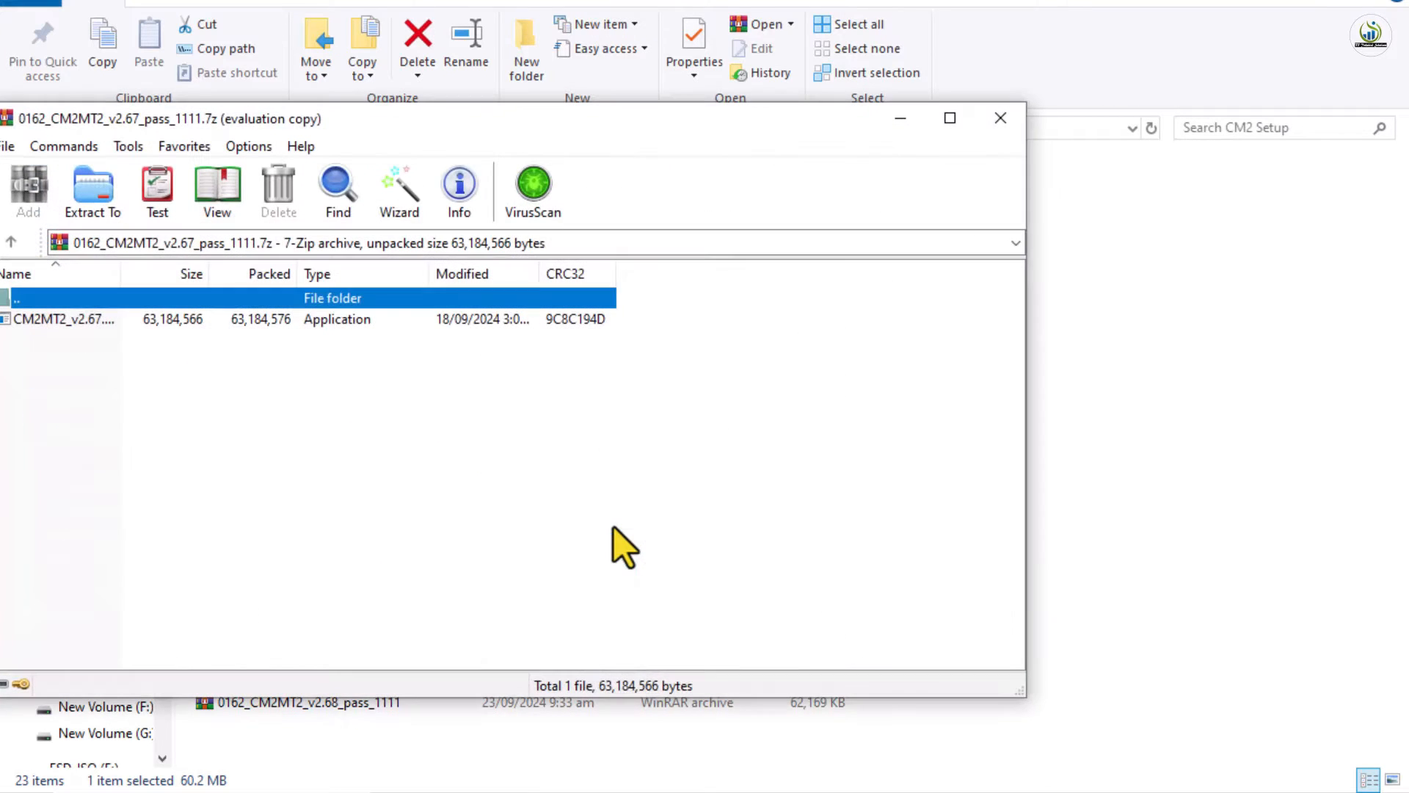
{"action": "double_click", "coordinate": [166, 317]}
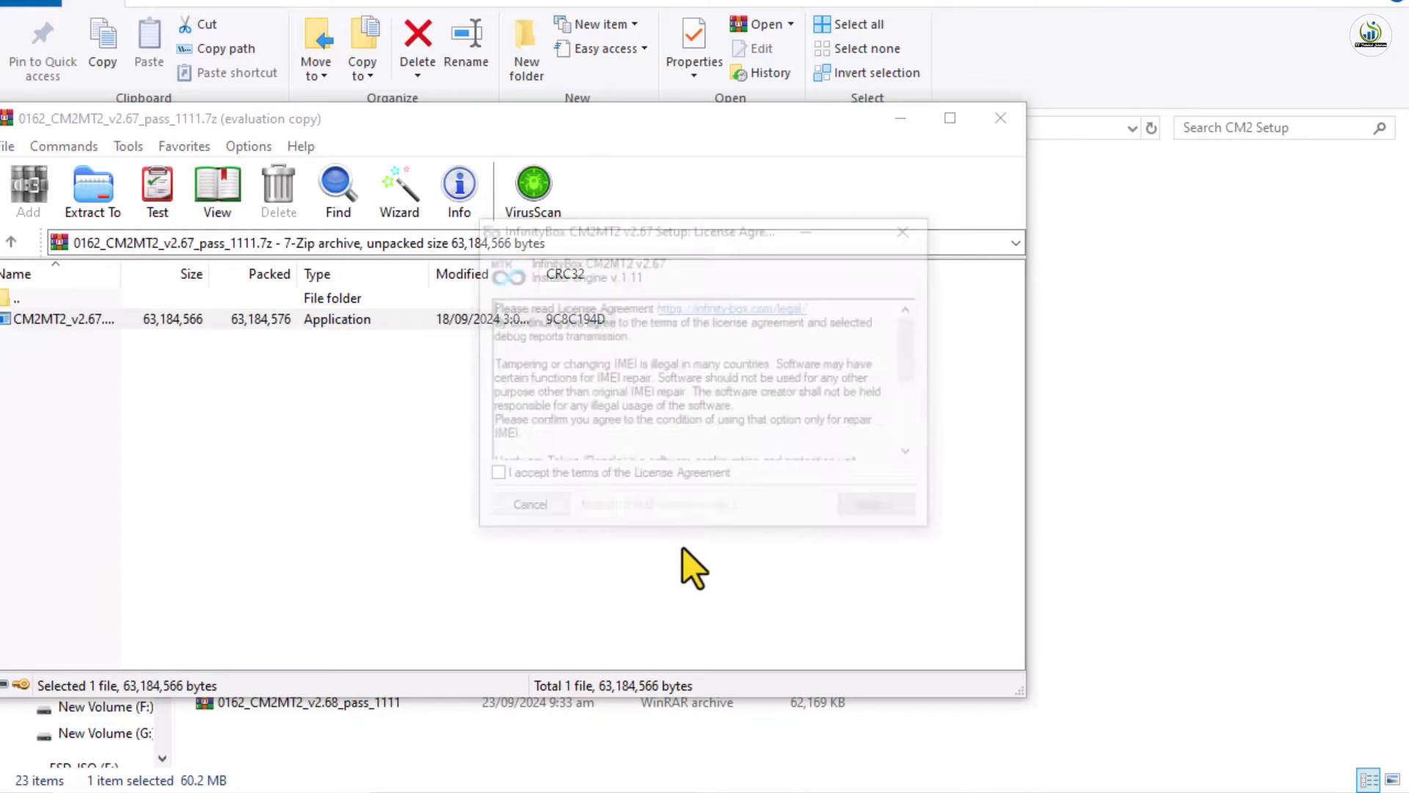
Accept the license and install CM2MT2 v2.67 to C:\InfinityBox\CM2MT2, then select the DongleManager archive
{"action": "left_click", "coordinate": [682, 483]}
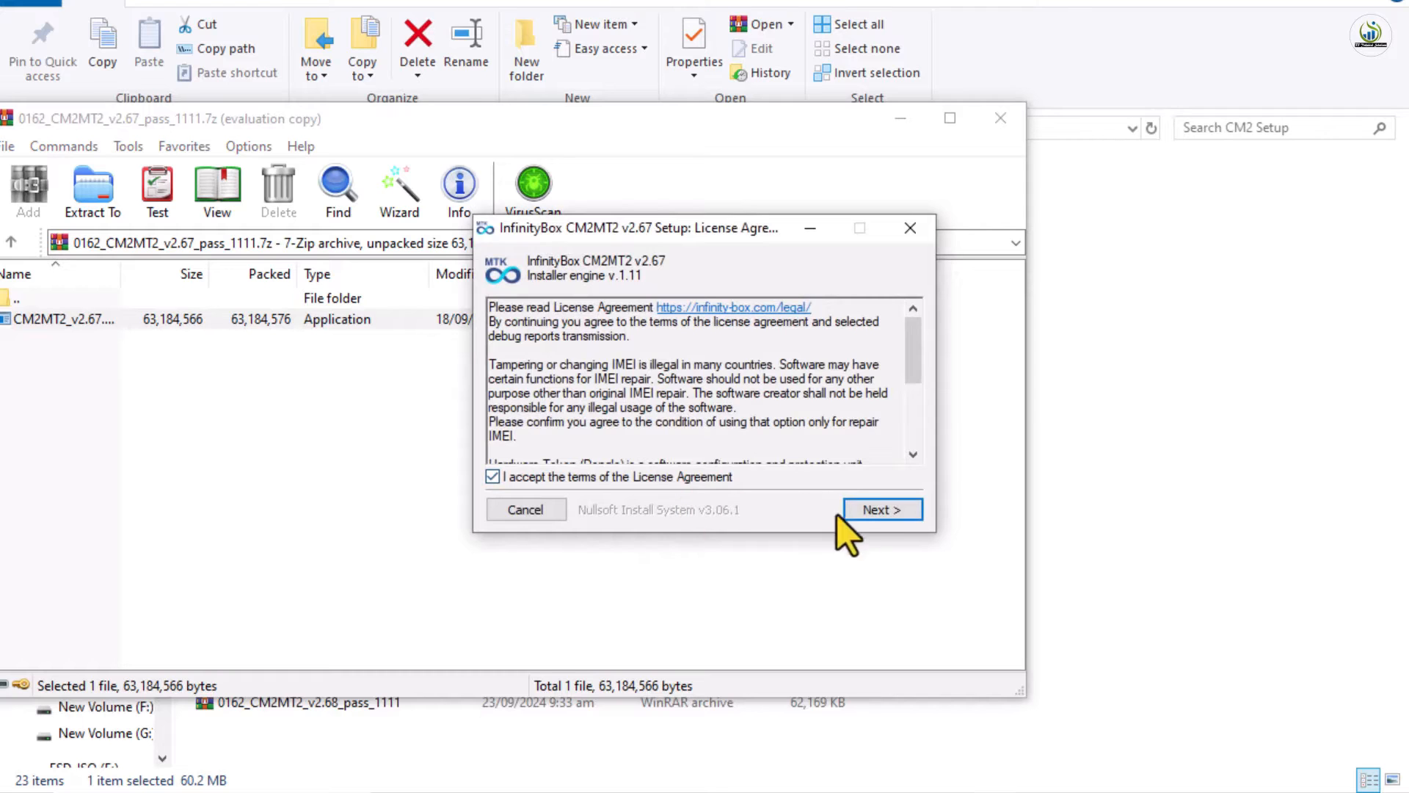
{"action": "left_click", "coordinate": [868, 517]}
{"action": "left_click", "coordinate": [872, 519]}
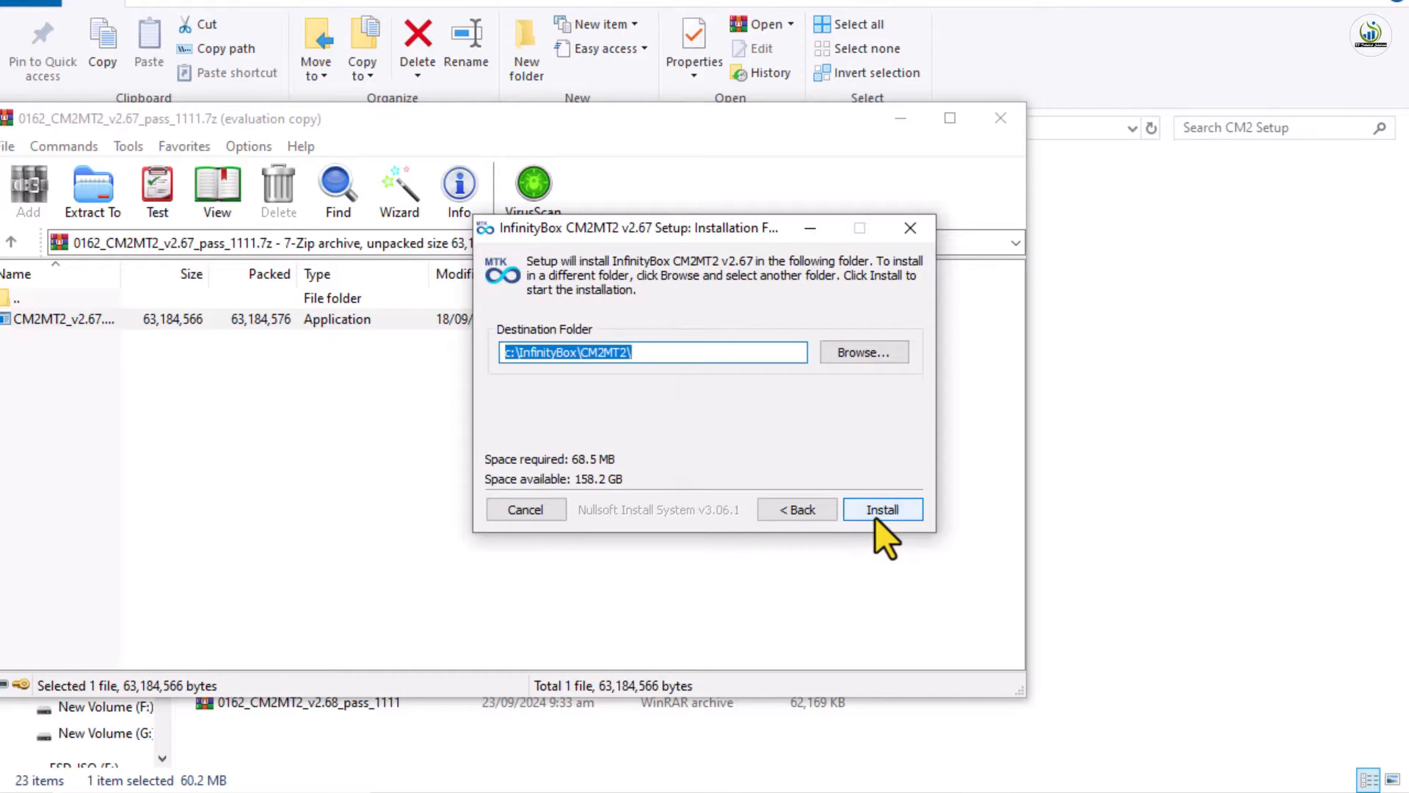
{"action": "left_click", "coordinate": [875, 517]}
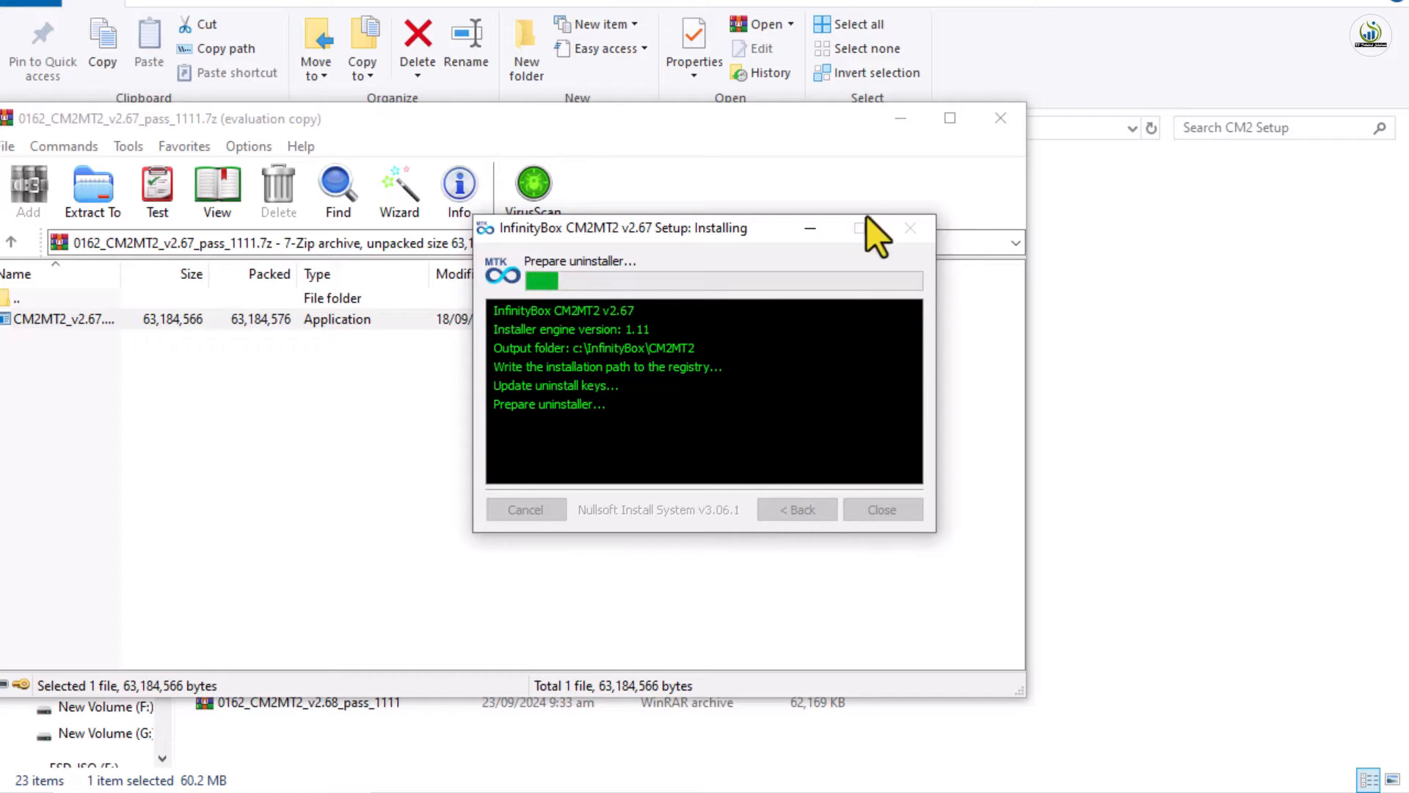
{"action": "left_click", "coordinate": [897, 122]}
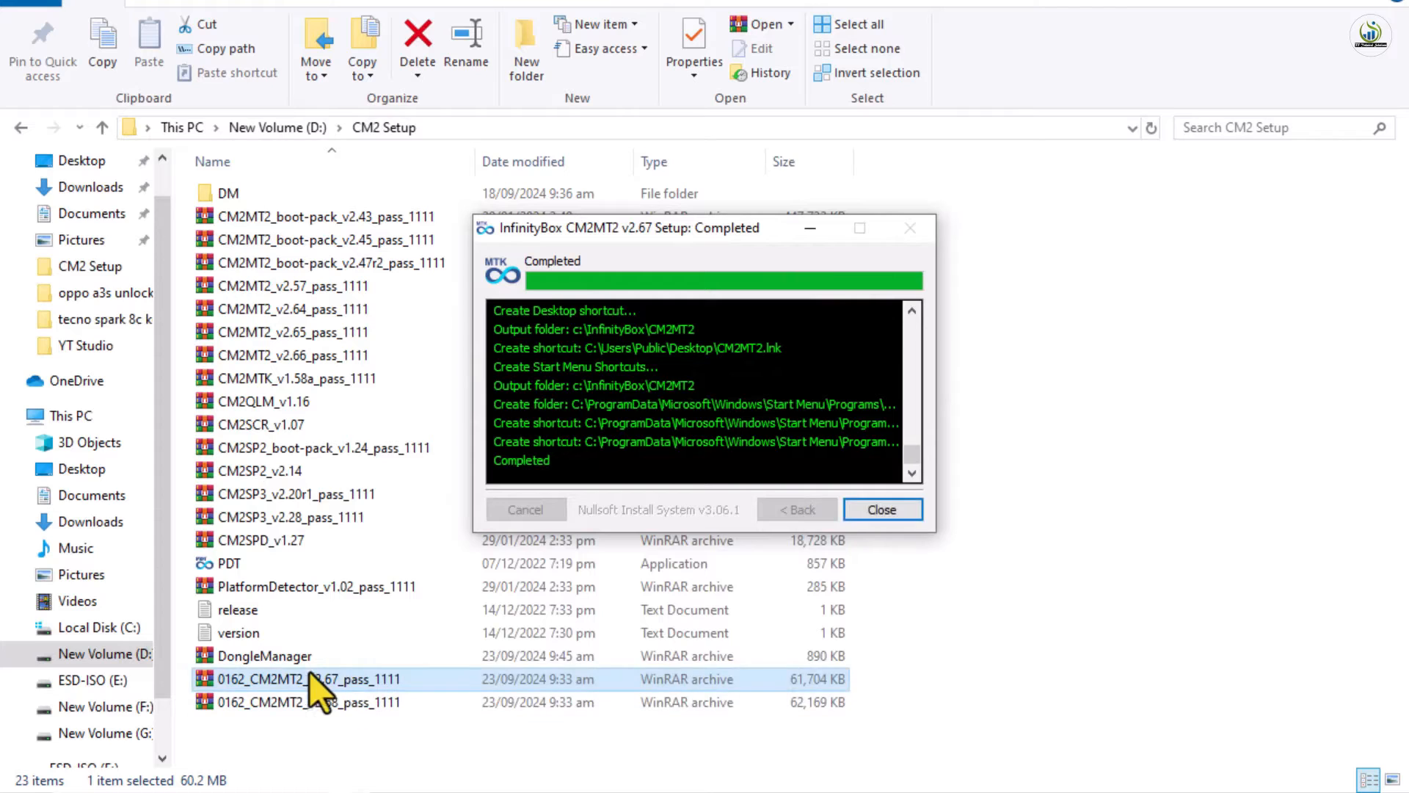
{"action": "left_click", "coordinate": [291, 662]}
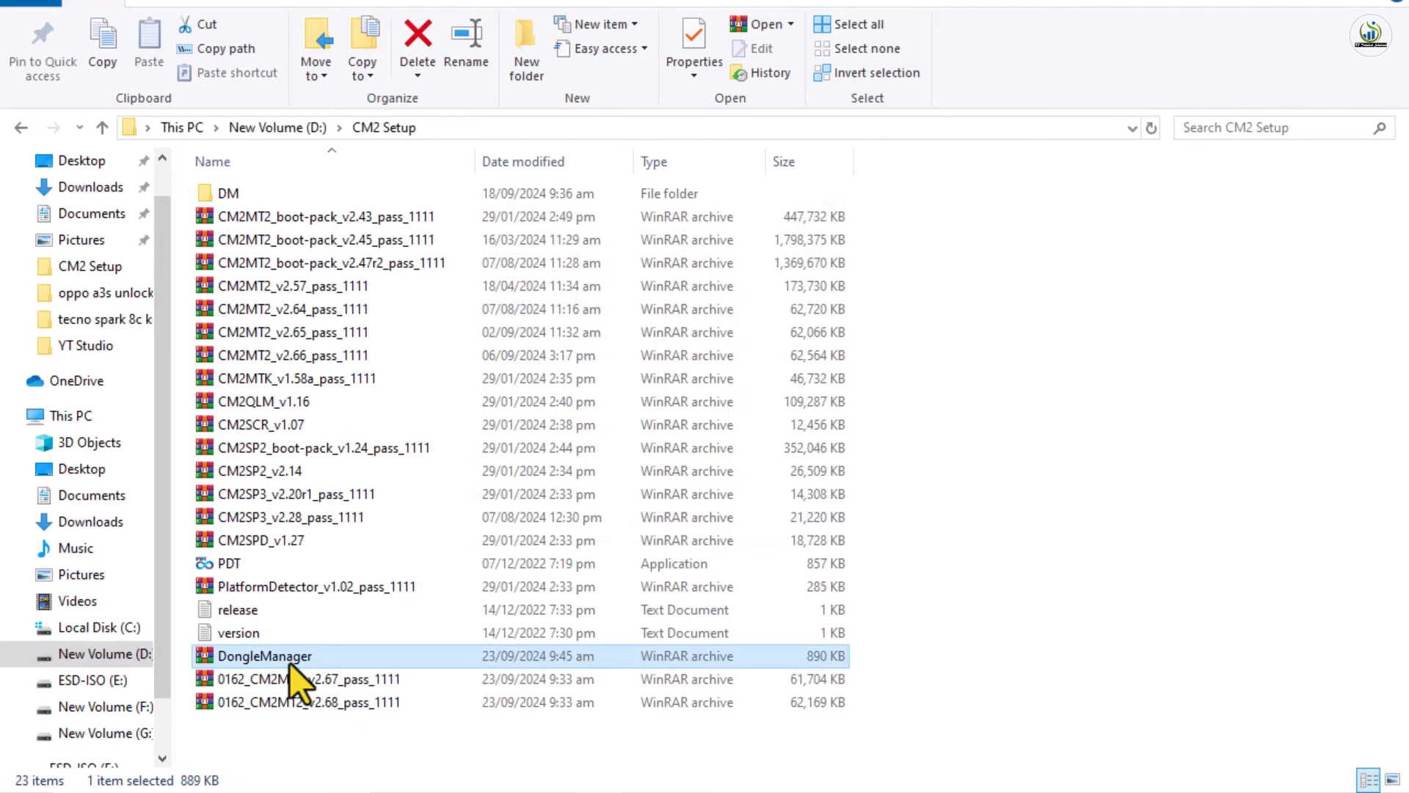
Move the DongleManager archive into the DM folder
{"action": "key", "text": "ctrl+x"}
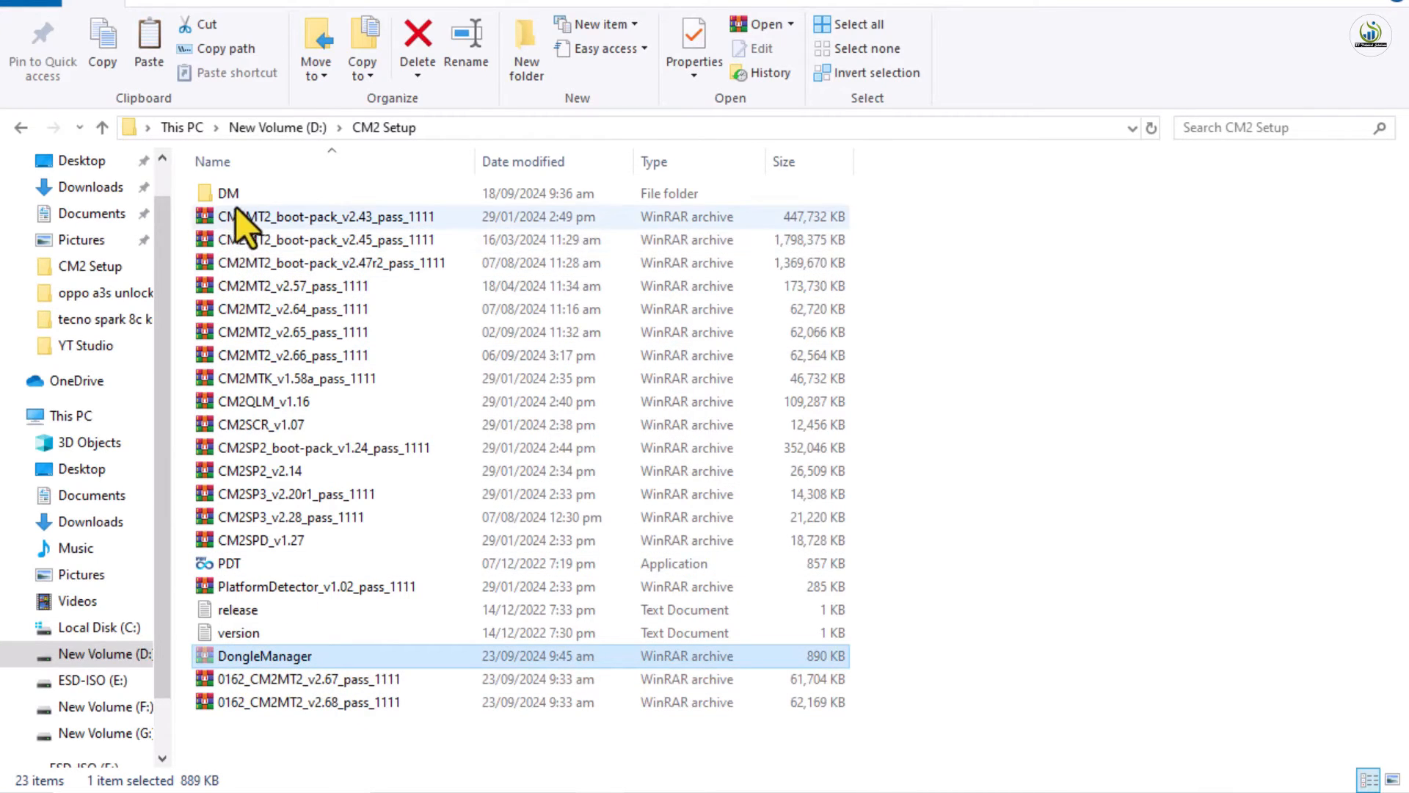
{"action": "double_click", "coordinate": [237, 195]}
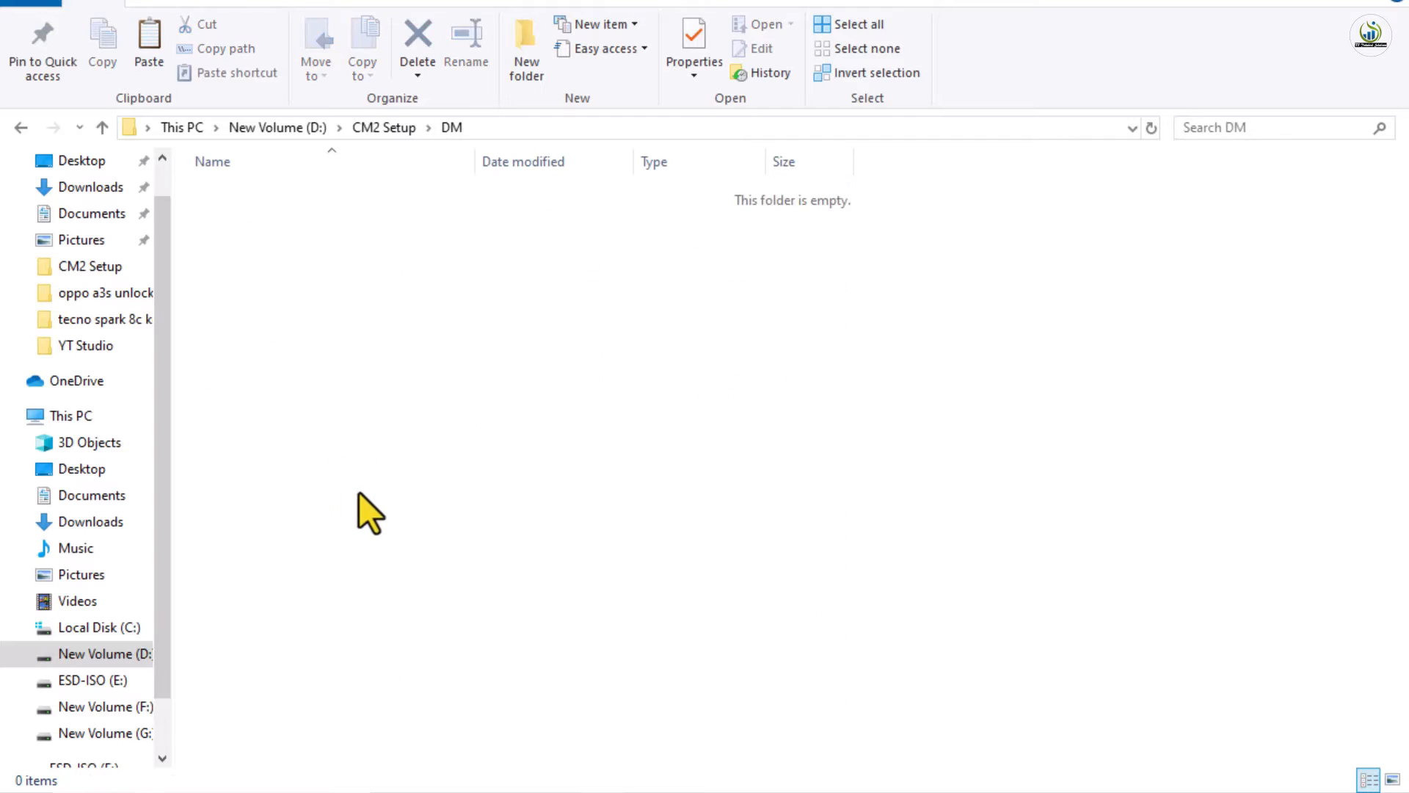
{"action": "key", "text": "ctrl+v"}
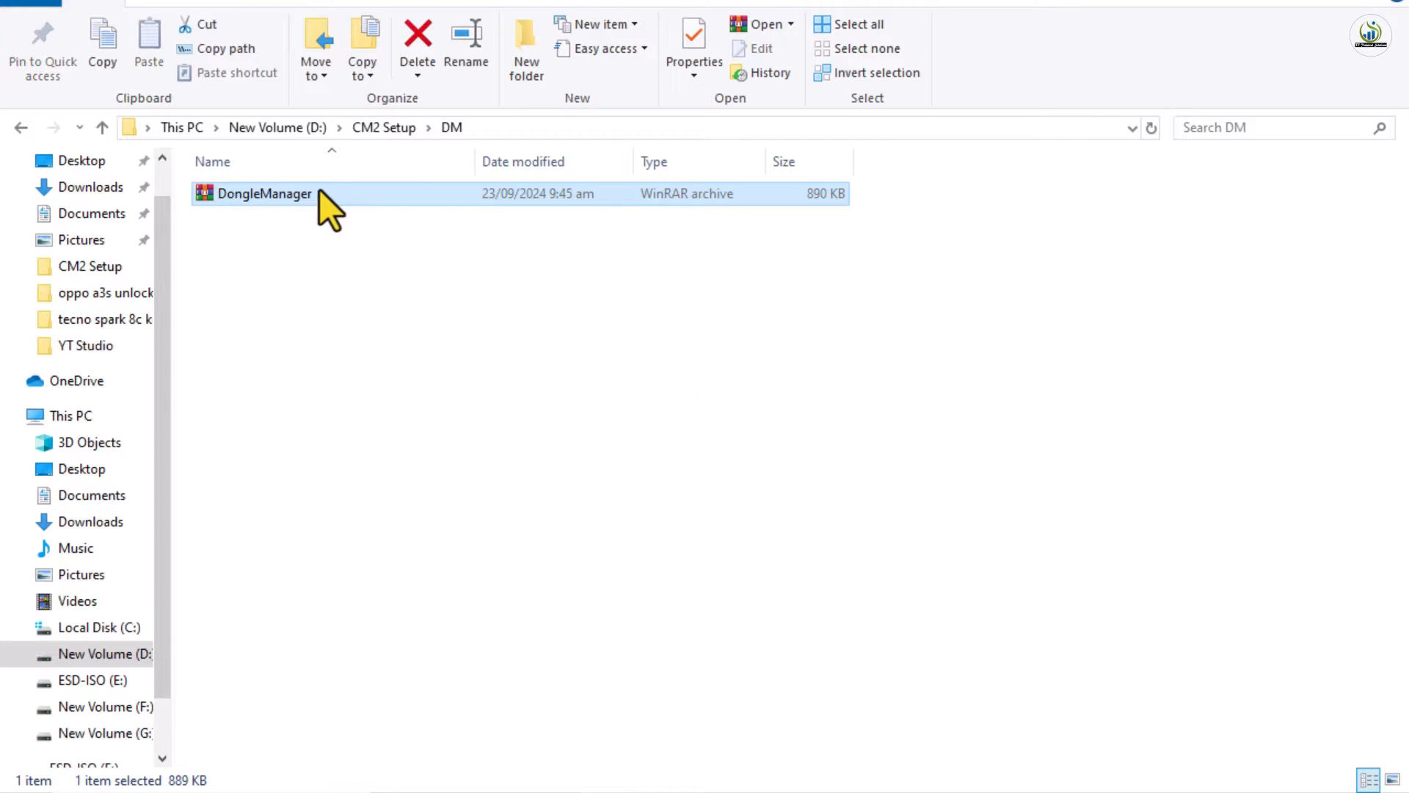
Extract the DongleManager archive here using the archive password and select the extracted DongleManager application
{"action": "right_click", "coordinate": [319, 189]}
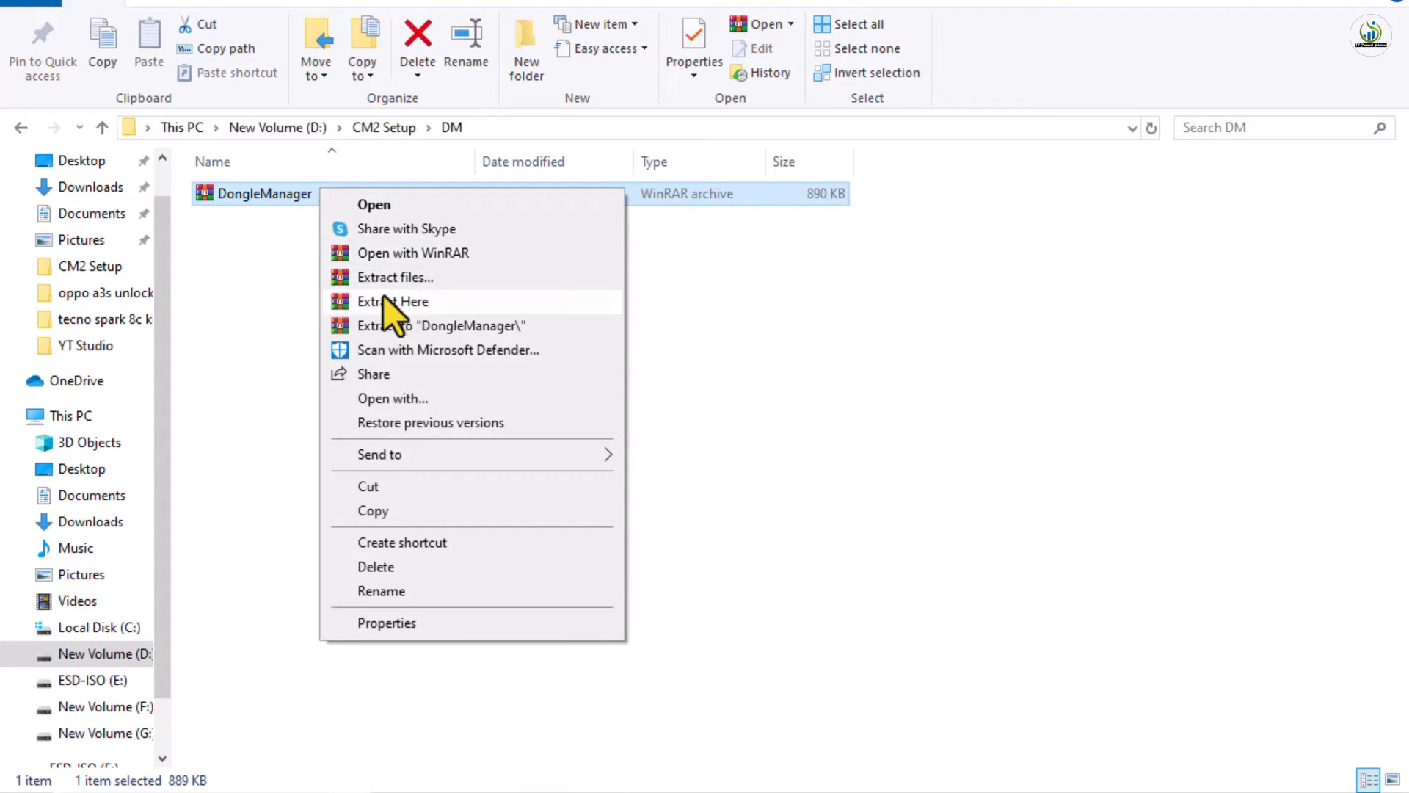
{"action": "left_click", "coordinate": [383, 296]}
{"action": "type", "text": "12"}
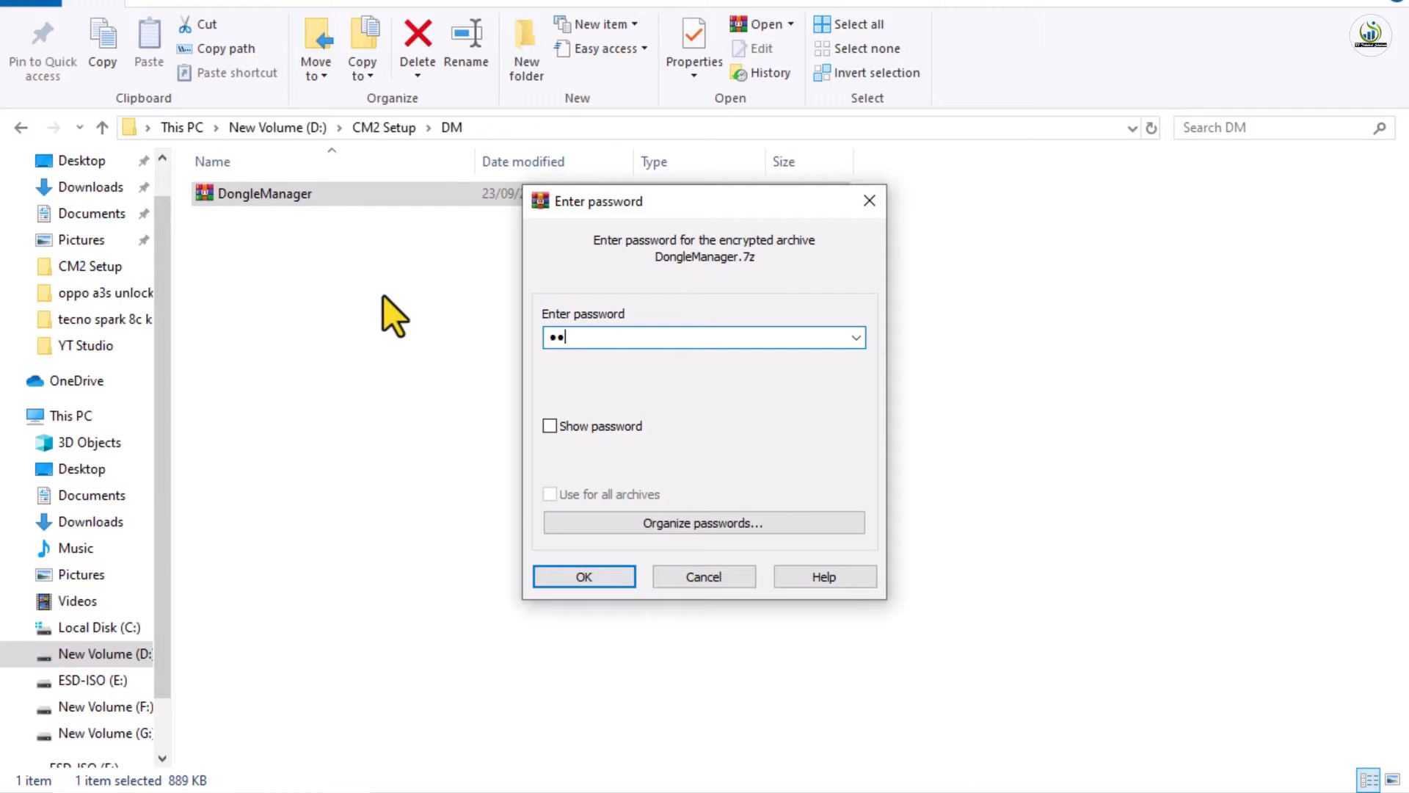
{"action": "type", "text": "34"}
{"action": "key", "text": "Return"}
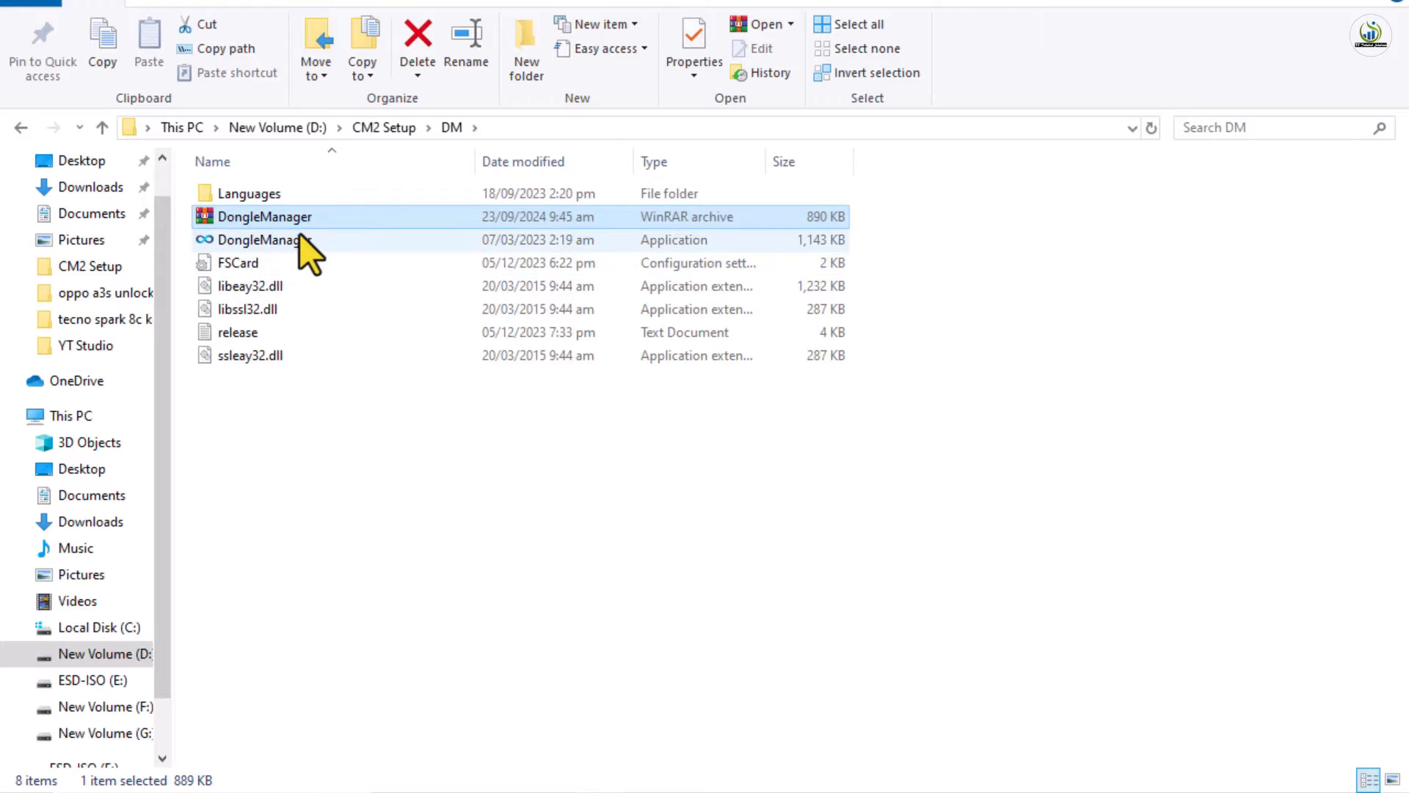
{"action": "left_click", "coordinate": [293, 240]}
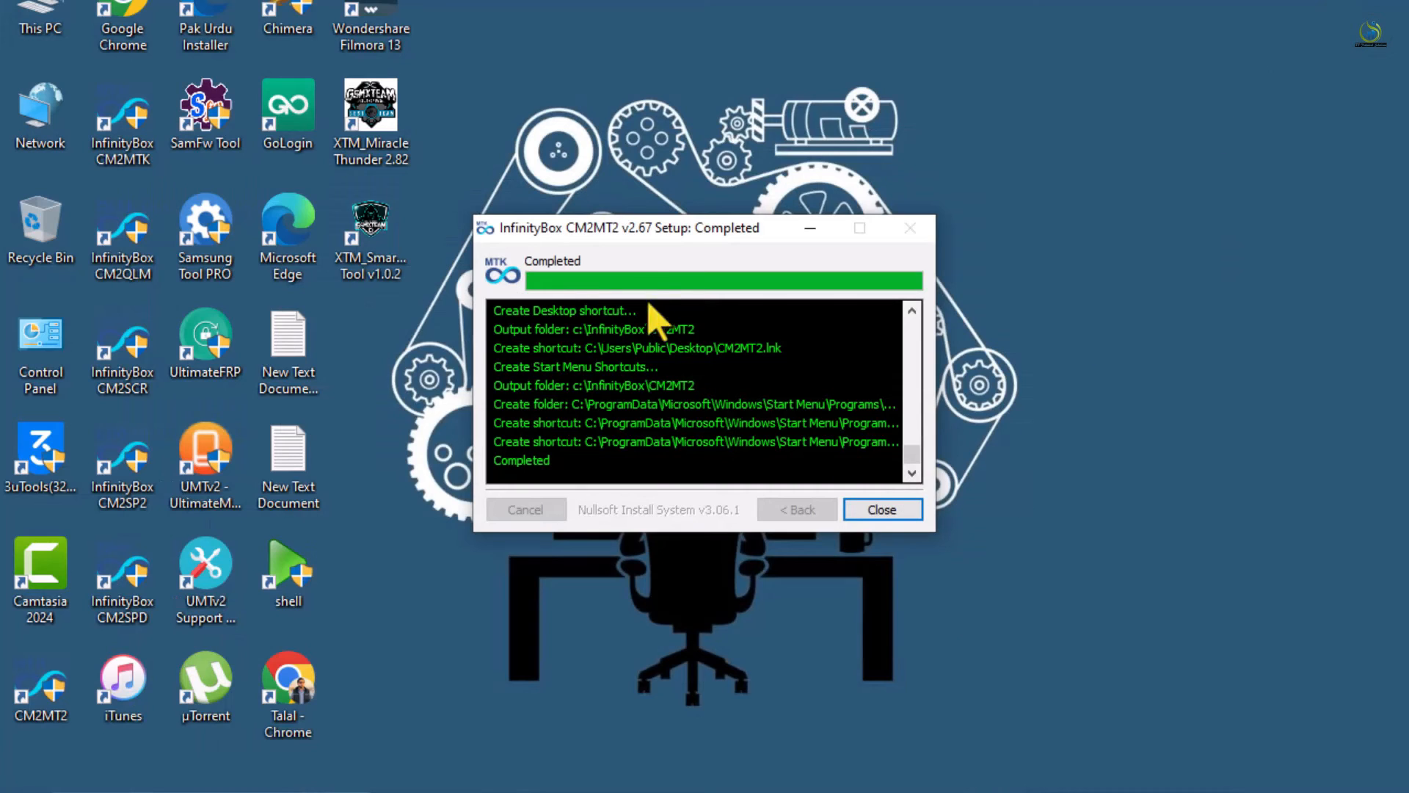
Close the completed CM2MT2 v2.67 setup window and return to the DM folder window
{"action": "left_click", "coordinate": [884, 510]}
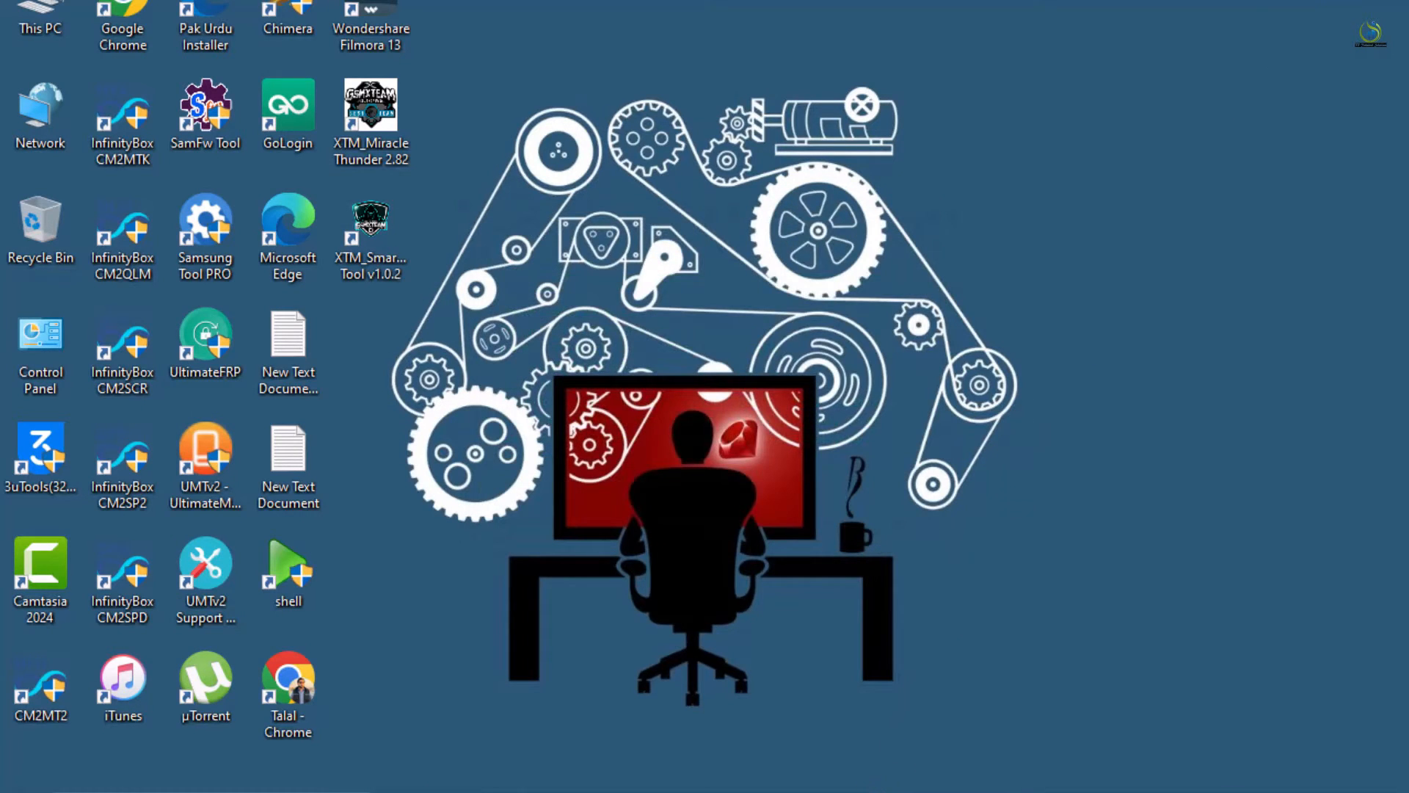
{"action": "left_click", "coordinate": [618, 743]}
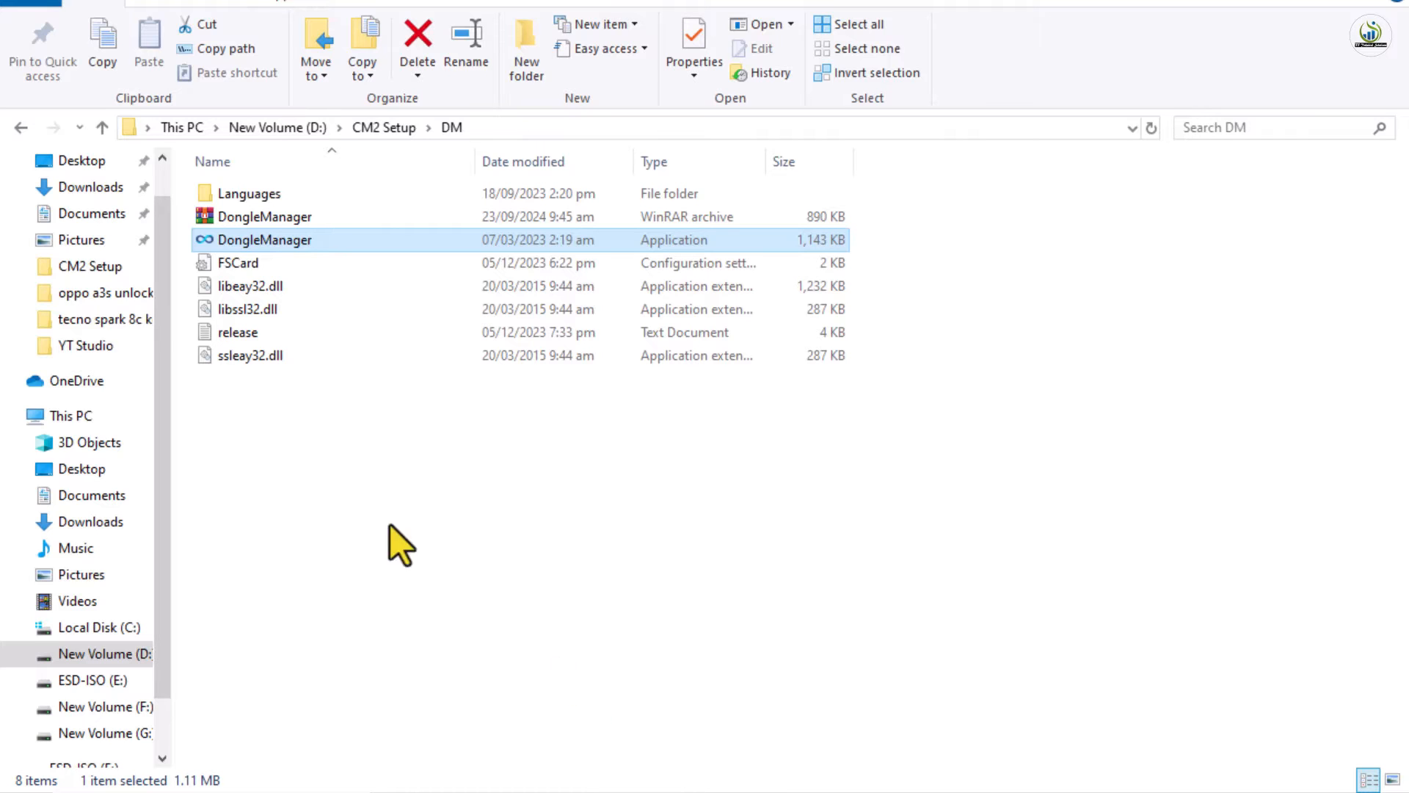
Launch DongleManager and run the firmware update check, confirming firmware 0163.02 is already current
{"action": "double_click", "coordinate": [297, 246]}
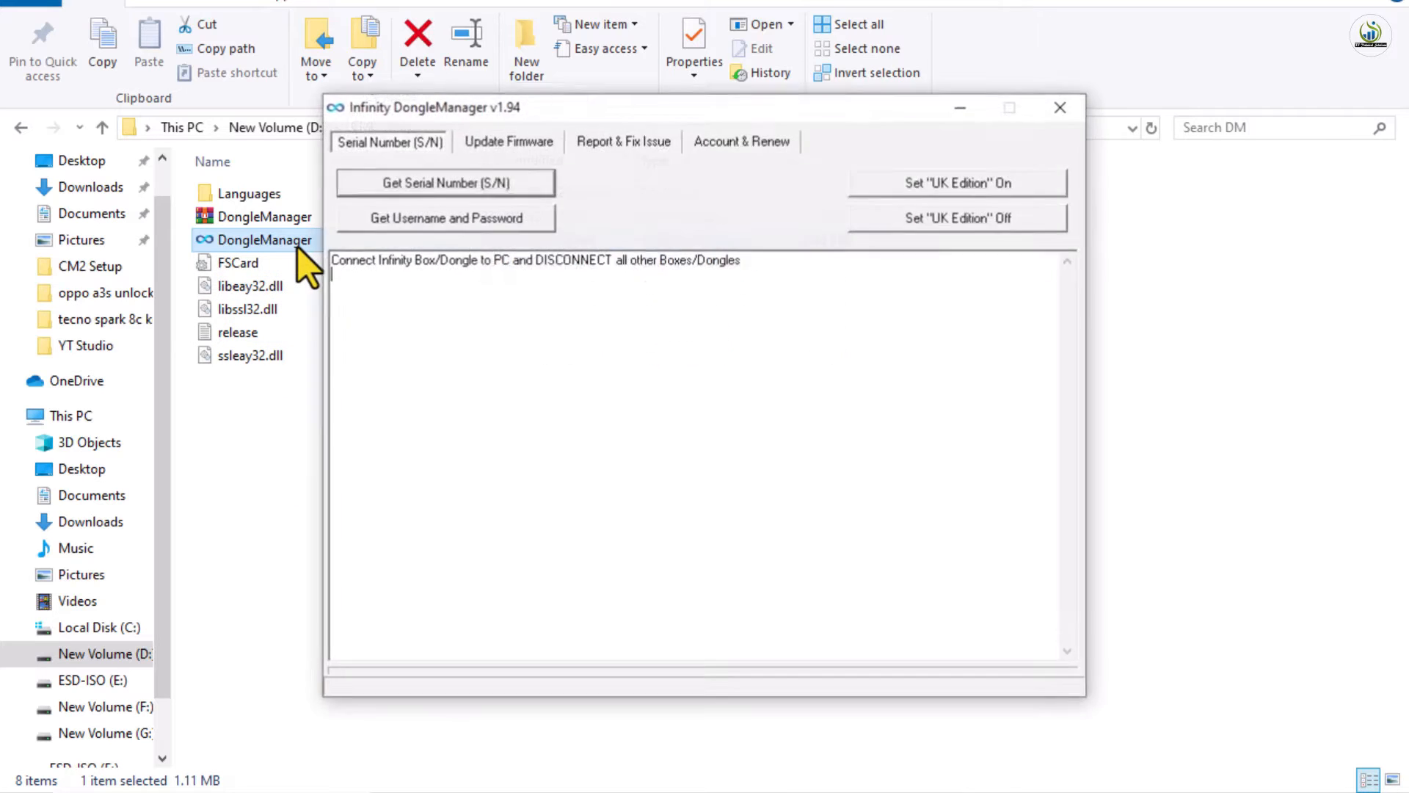
{"action": "left_click", "coordinate": [519, 148]}
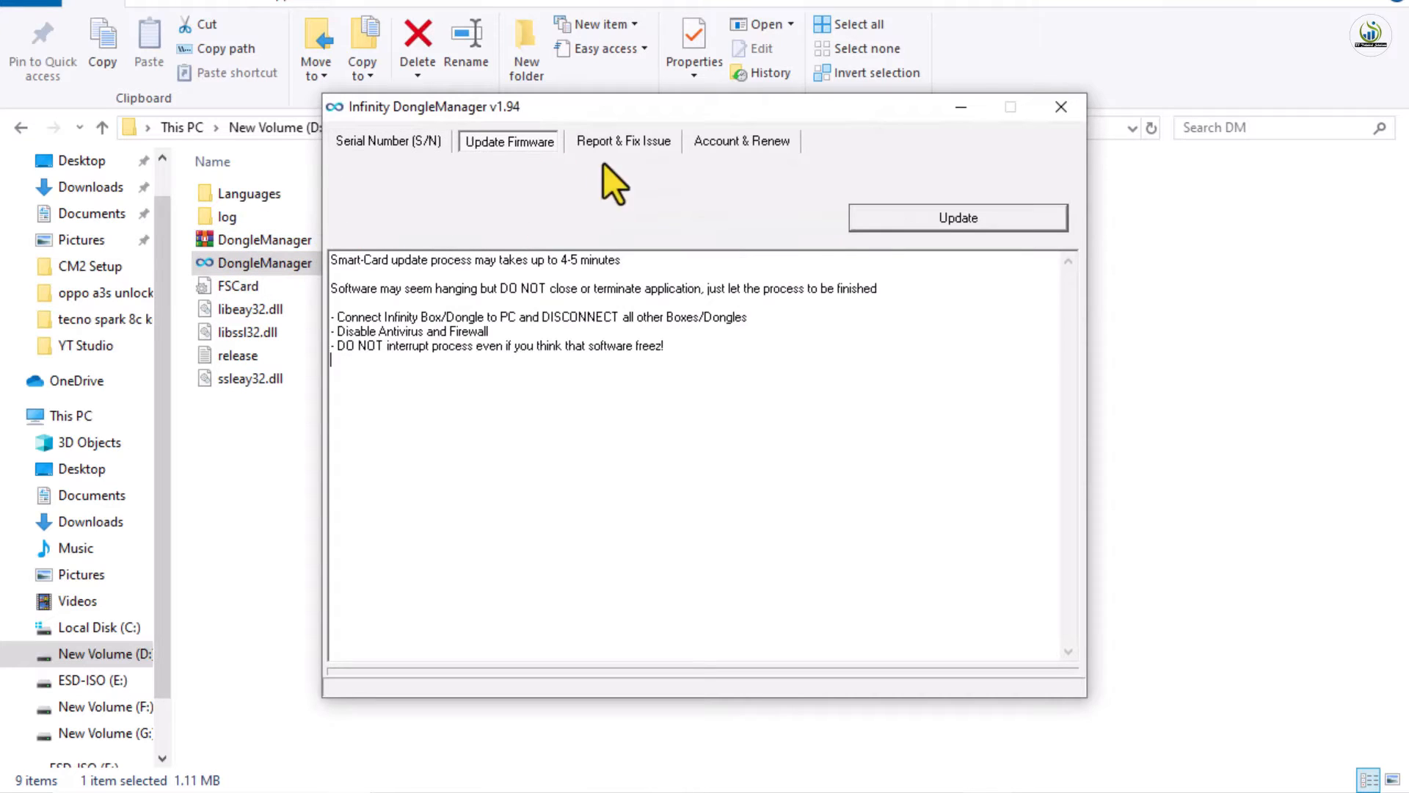
{"action": "left_click", "coordinate": [910, 217]}
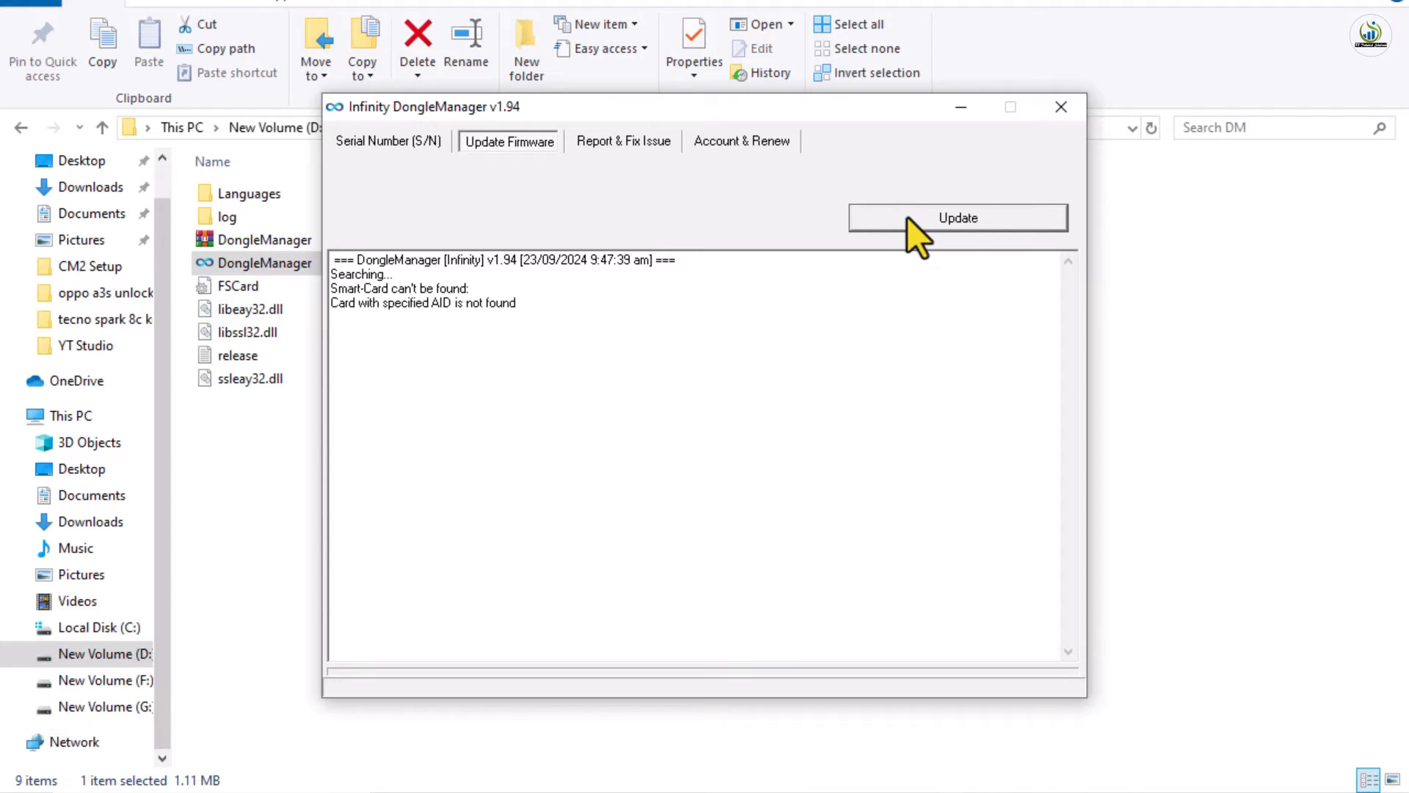
{"action": "left_click", "coordinate": [958, 207]}
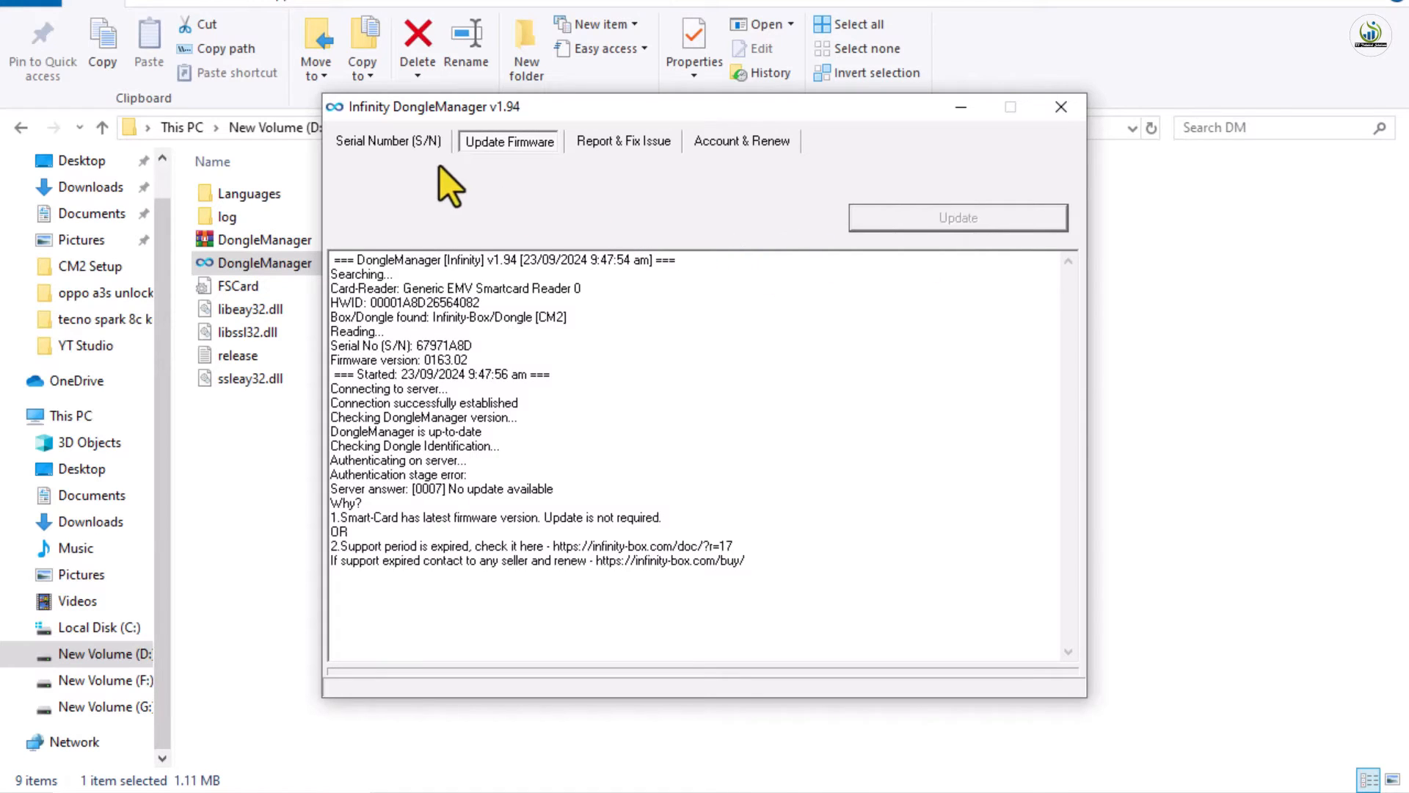
{"action": "left_click", "coordinate": [396, 142]}
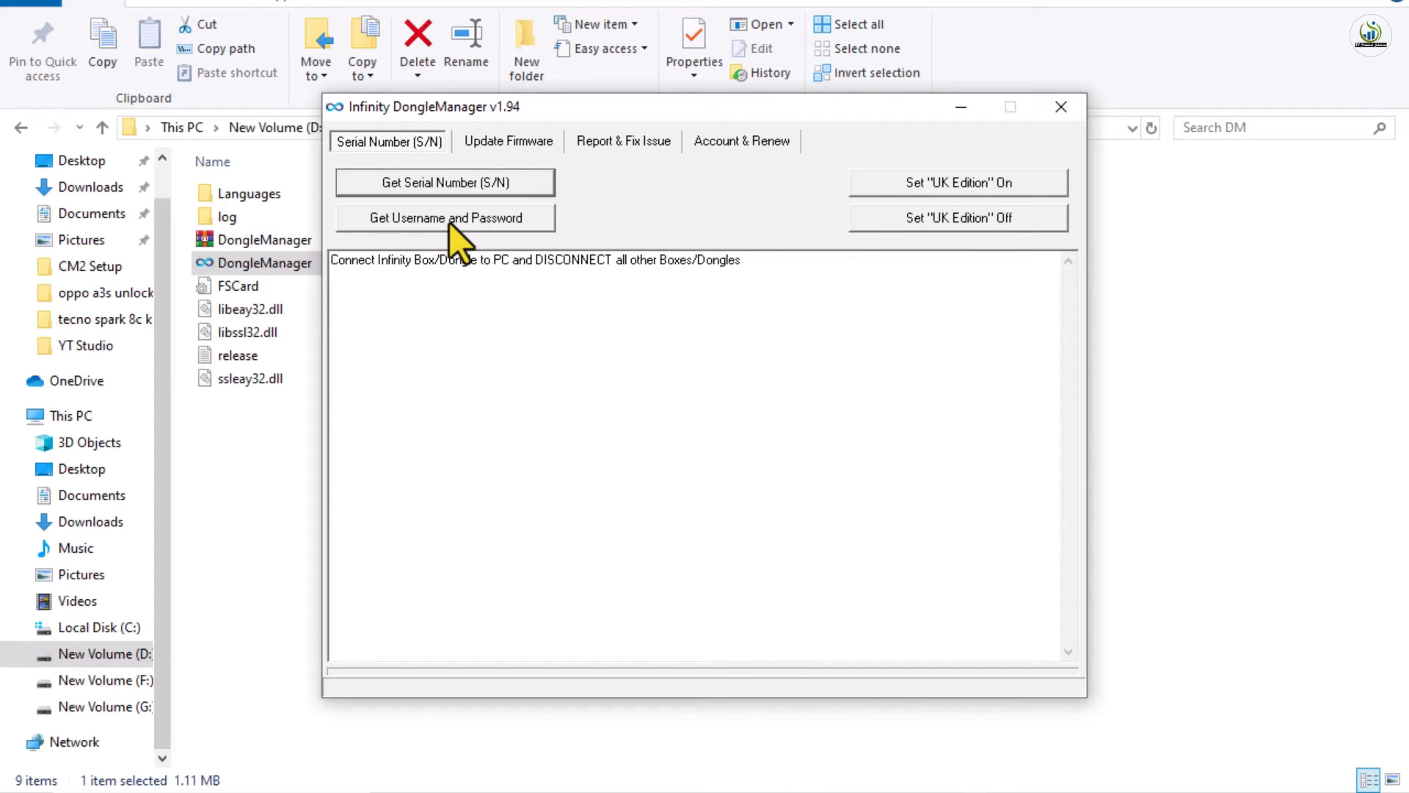
Read the dongle's default username and password, then launch CM2MT2 from its desktop shortcut
{"action": "left_click", "coordinate": [449, 222]}
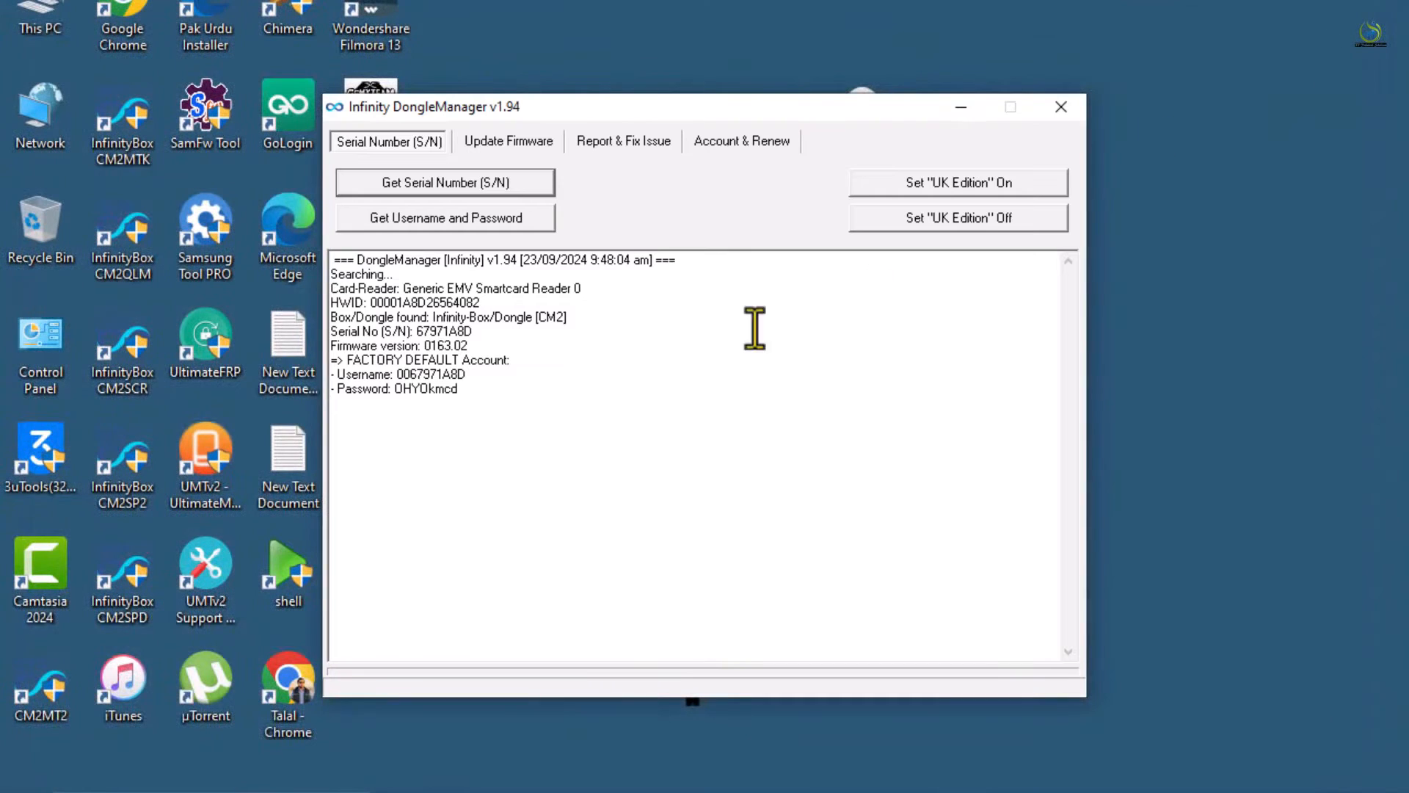
{"action": "double_click", "coordinate": [54, 686]}
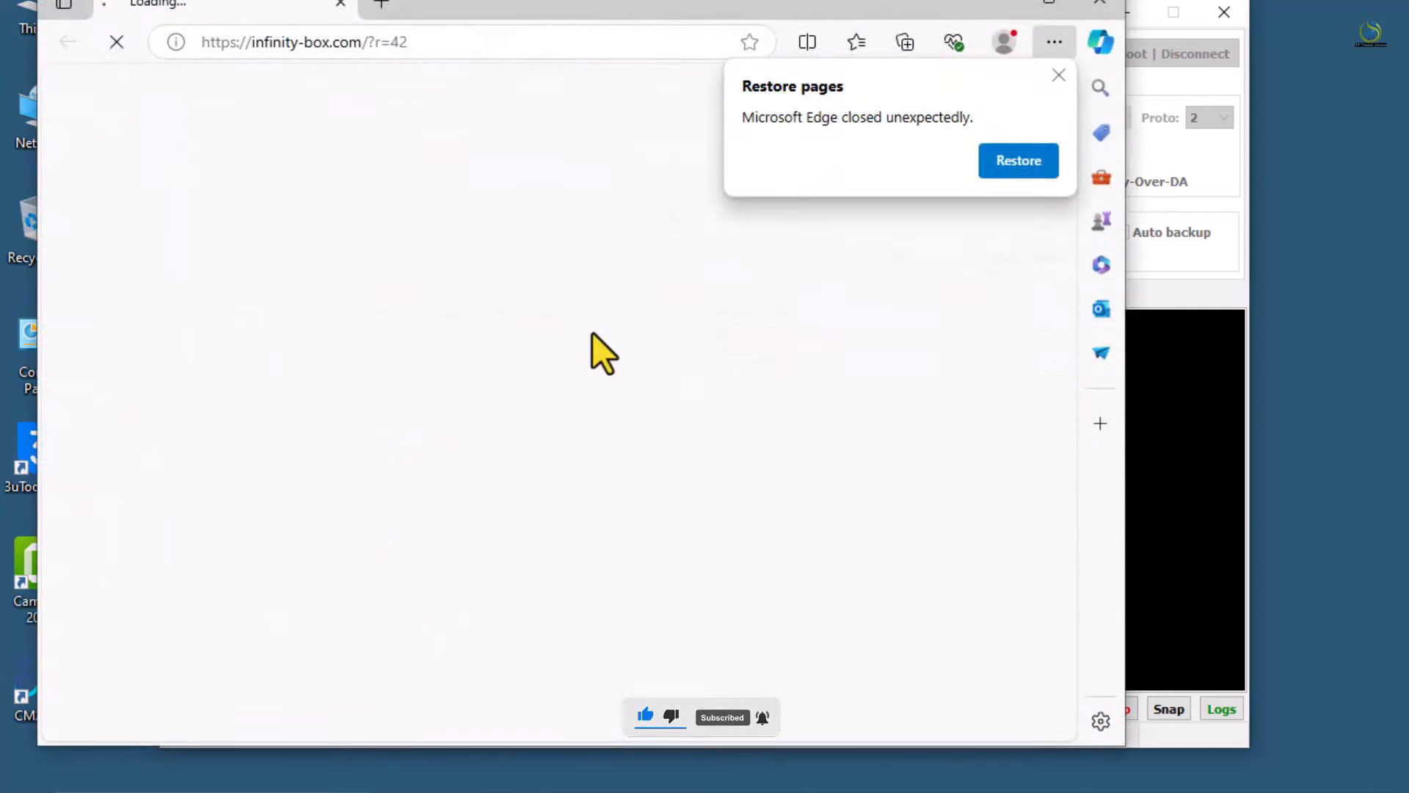
Minimize Edge, open CM2MT2's Settings page, move its window lower, and bring DongleManager forward
{"action": "left_click", "coordinate": [1009, 3]}
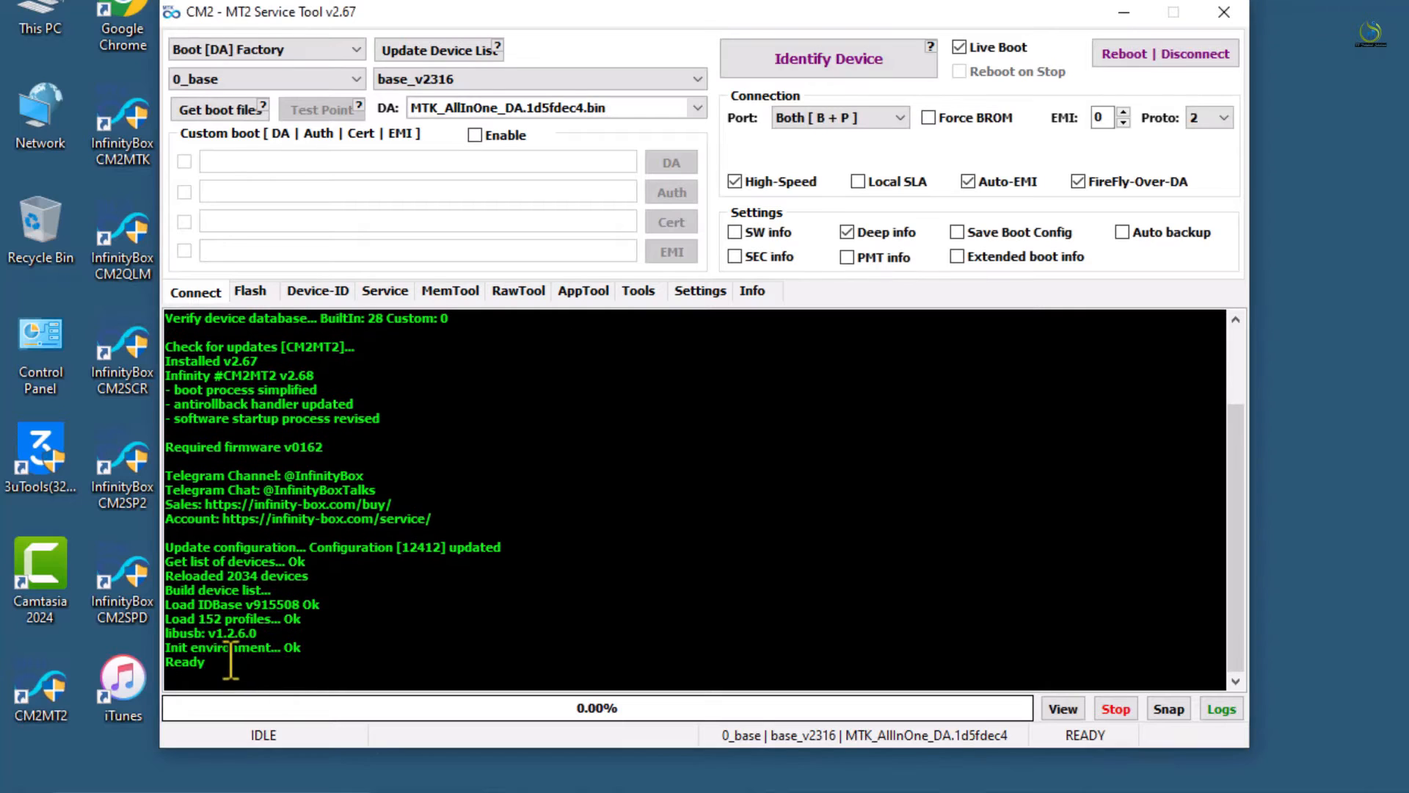
{"action": "left_click", "coordinate": [682, 295]}
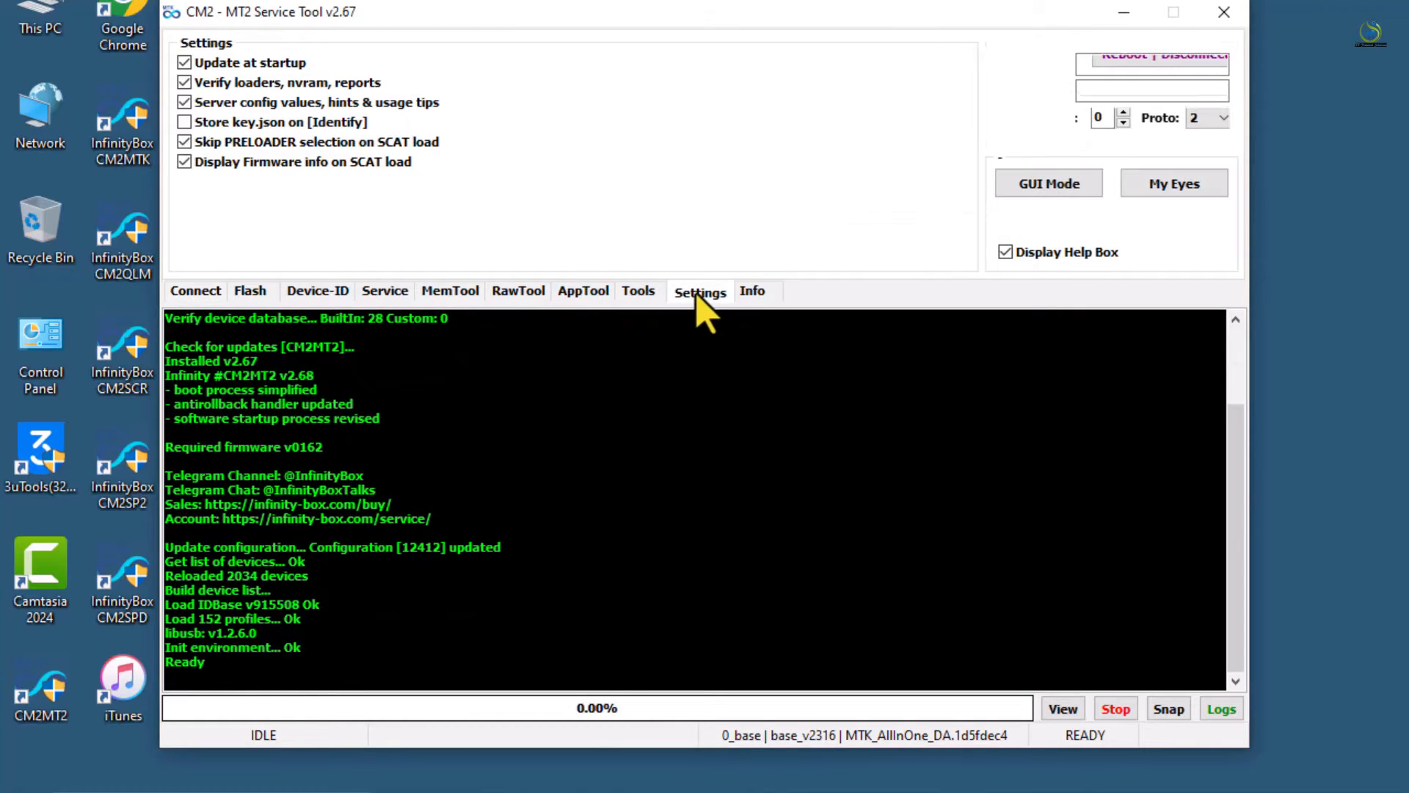
{"action": "left_click_drag", "start_coordinate": [922, 18], "coordinate": [935, 486]}
{"action": "left_click", "coordinate": [726, 415]}
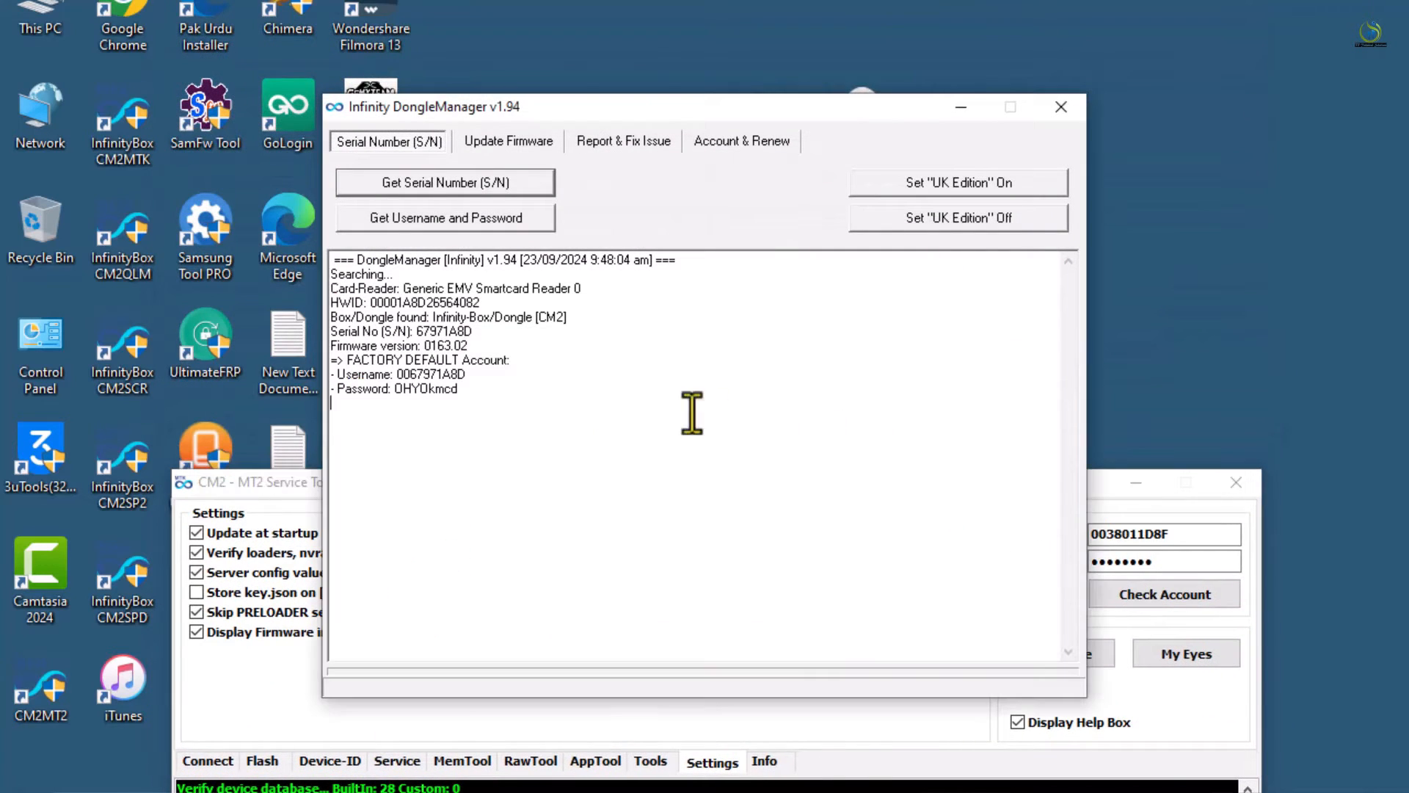
Copy the dongle's default username and password from the DongleManager log into CM2MT2's account fields, then close CM2MT2
{"action": "double_click", "coordinate": [447, 376]}
{"action": "key", "text": "ctrl+c"}
{"action": "double_click", "coordinate": [1123, 534]}
{"action": "key", "text": "ctrl+v"}
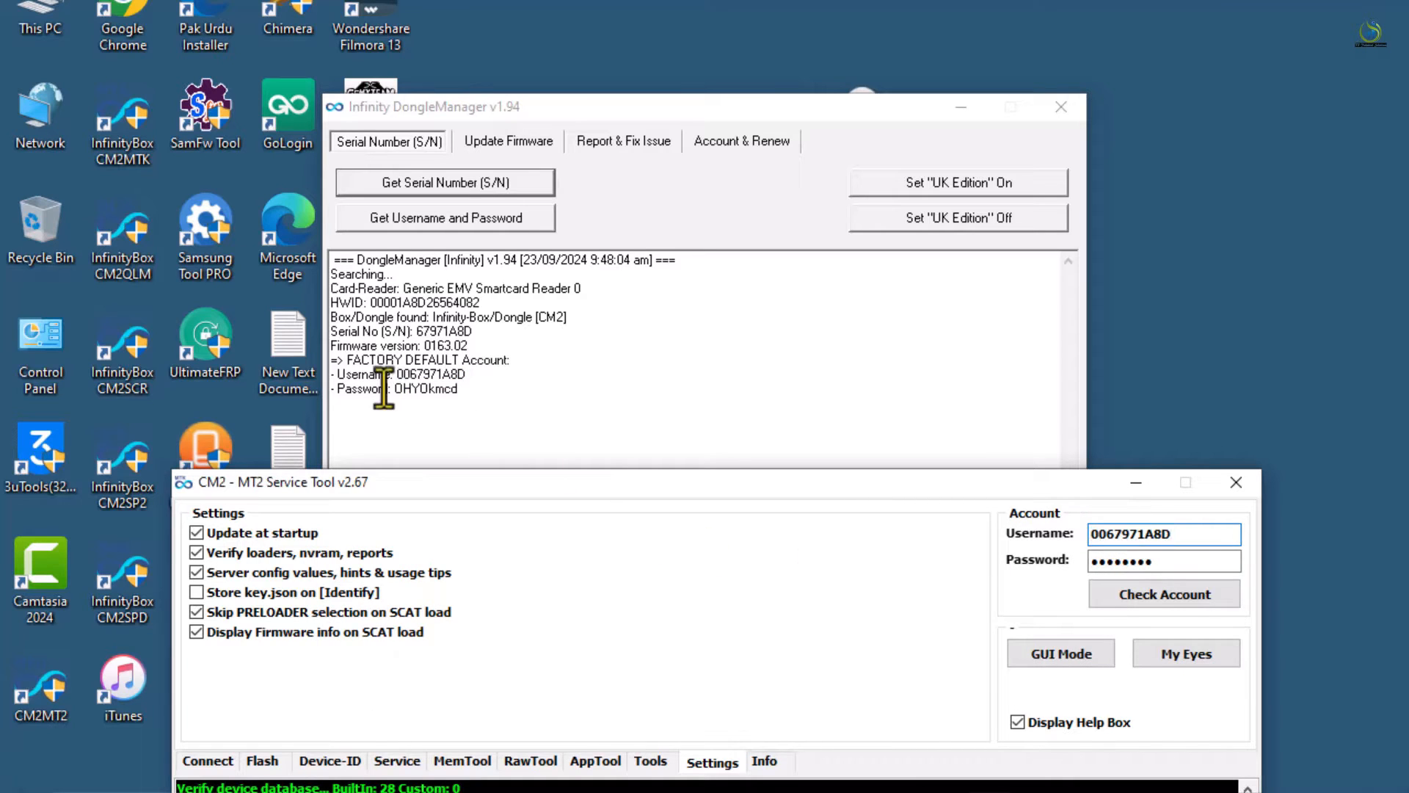
{"action": "double_click", "coordinate": [412, 391]}
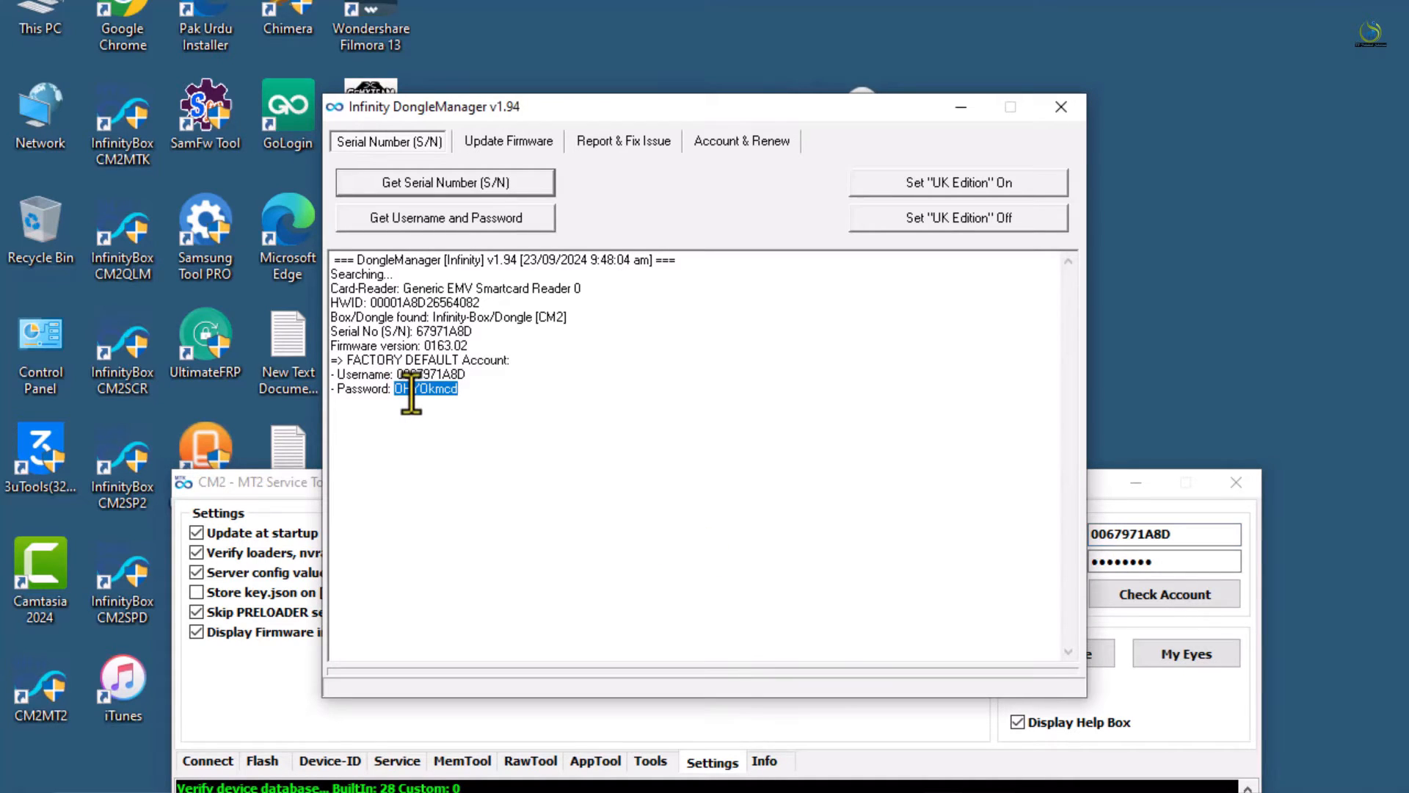
{"action": "double_click", "coordinate": [1154, 564]}
{"action": "key", "text": "ctrl+v"}
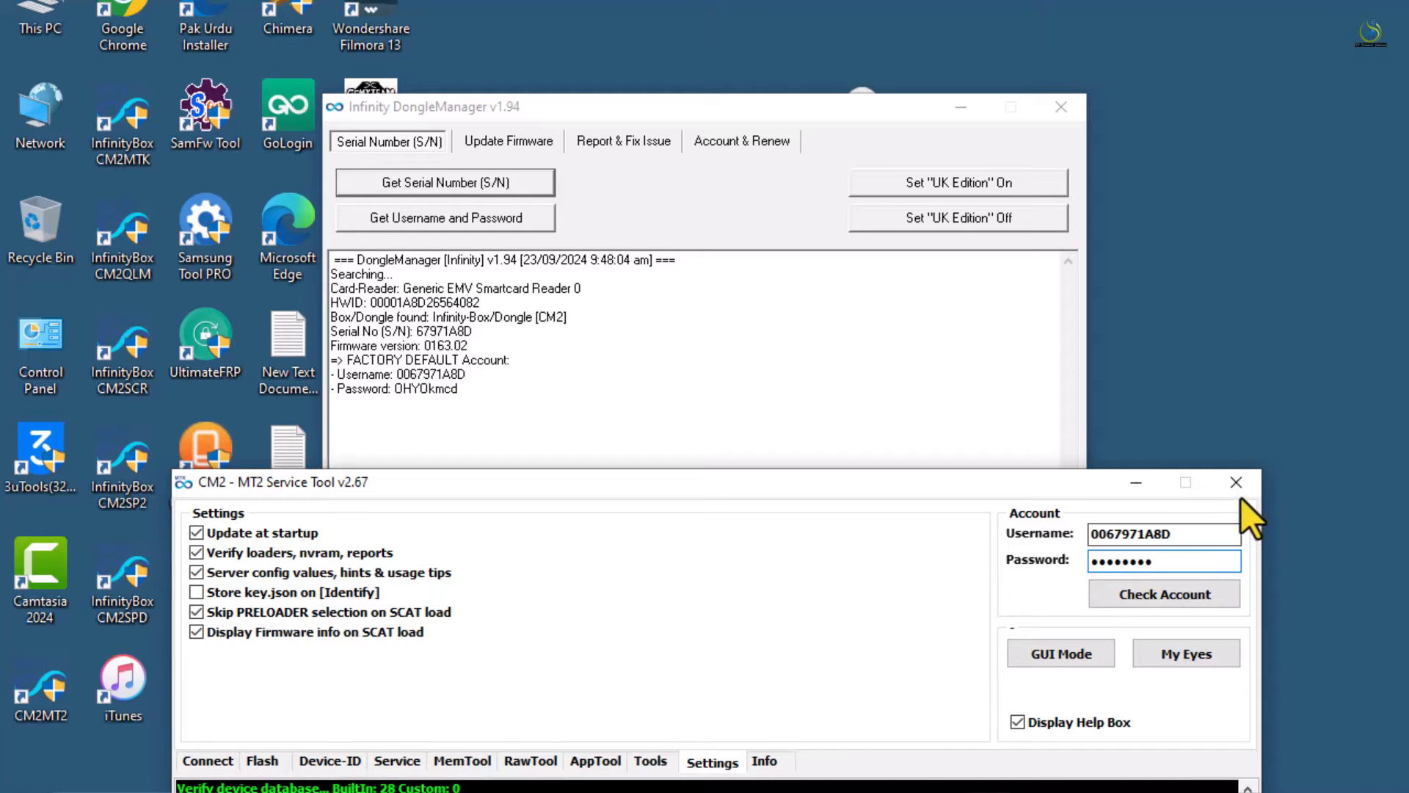
{"action": "left_click", "coordinate": [1237, 483]}
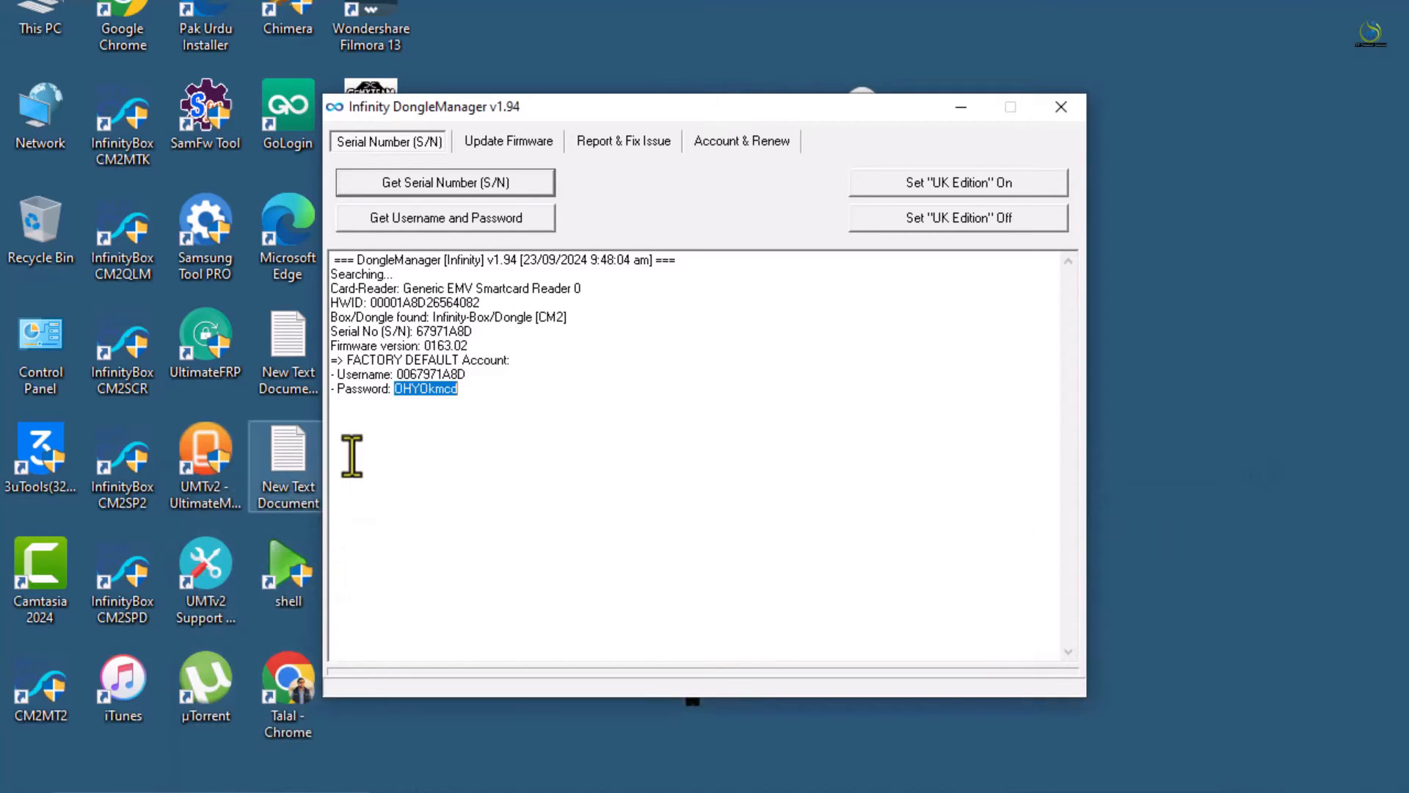
{"action": "left_click", "coordinate": [488, 141]}
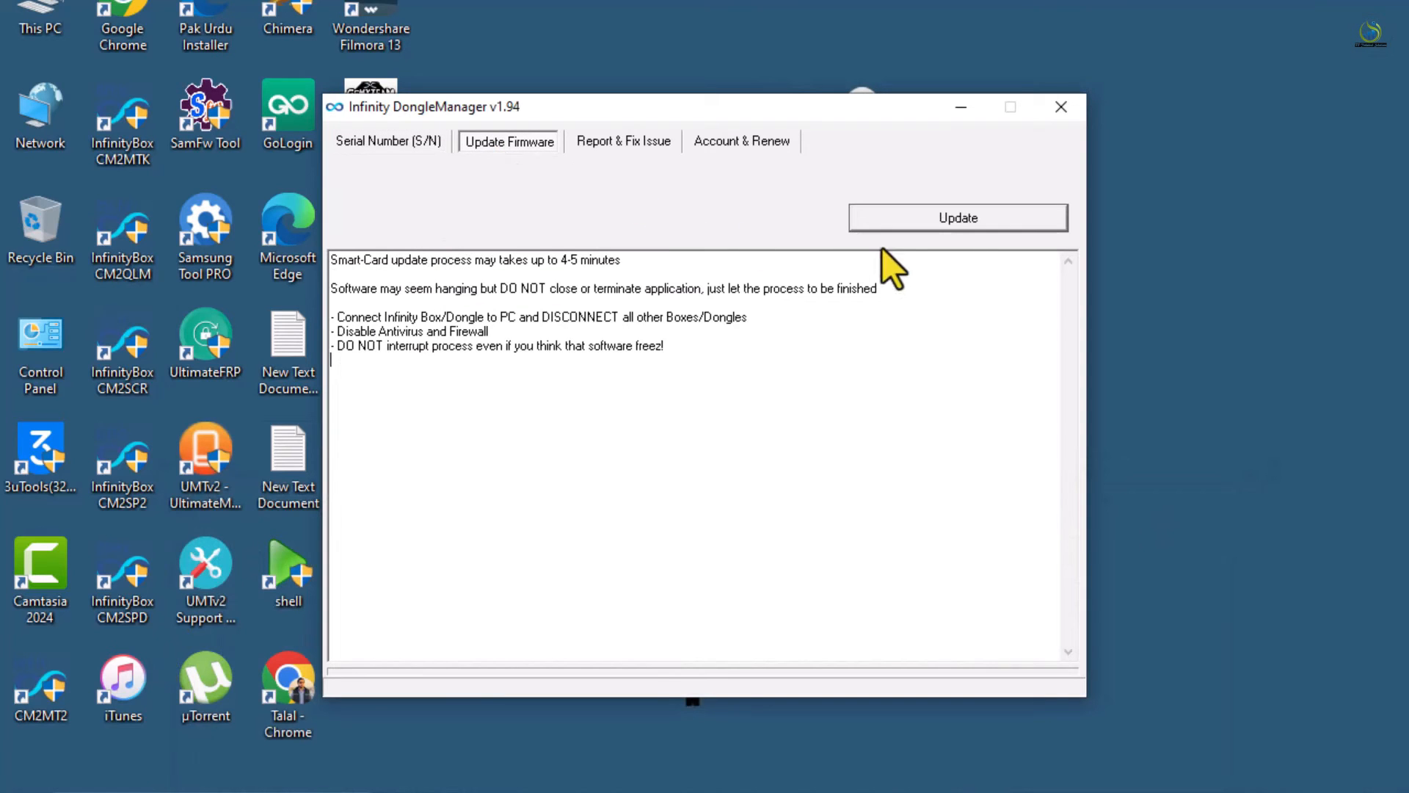
Check the dongle firmware, try launching CM2MT, dismiss the HID-not-found error, and close DongleManager
{"action": "left_click", "coordinate": [963, 210]}
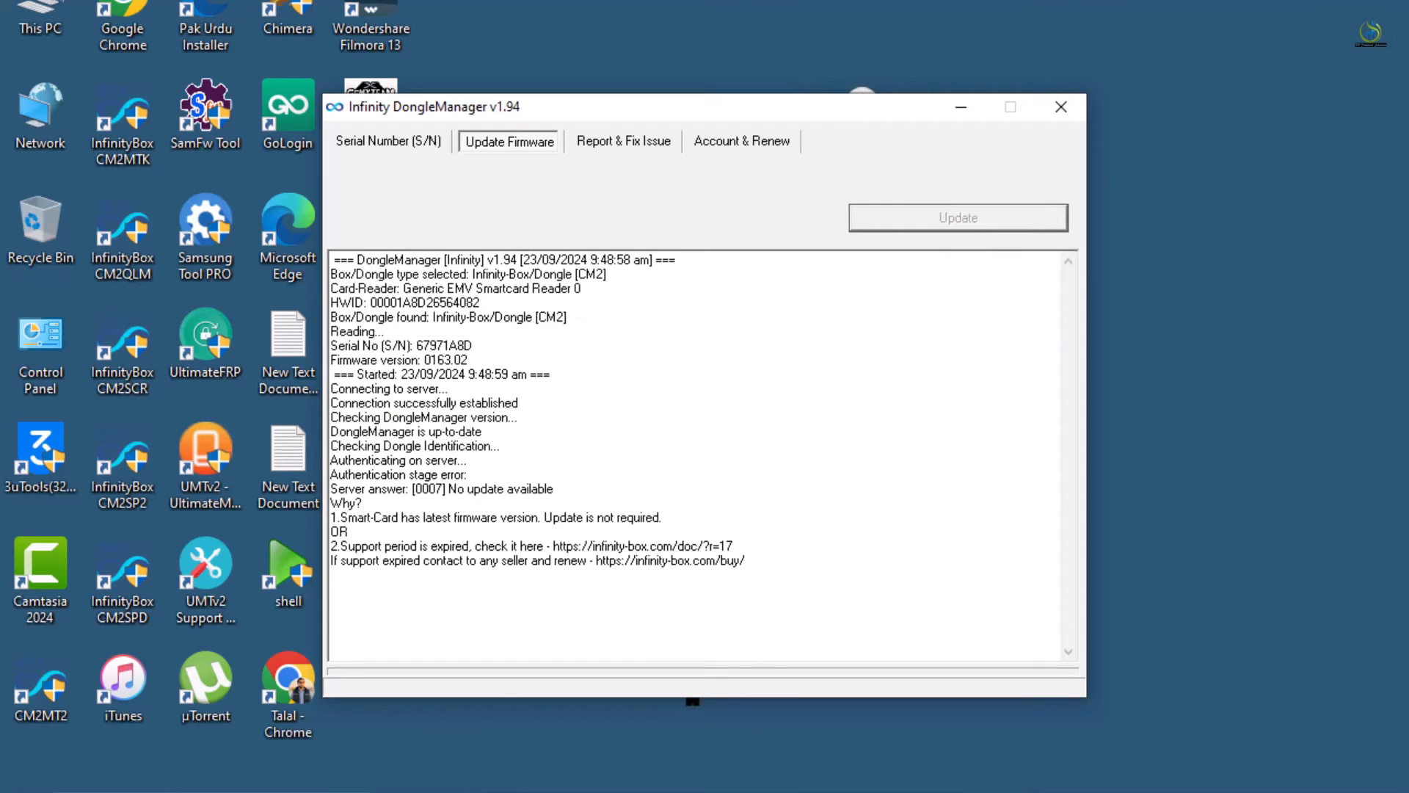
{"action": "left_click", "coordinate": [60, 694]}
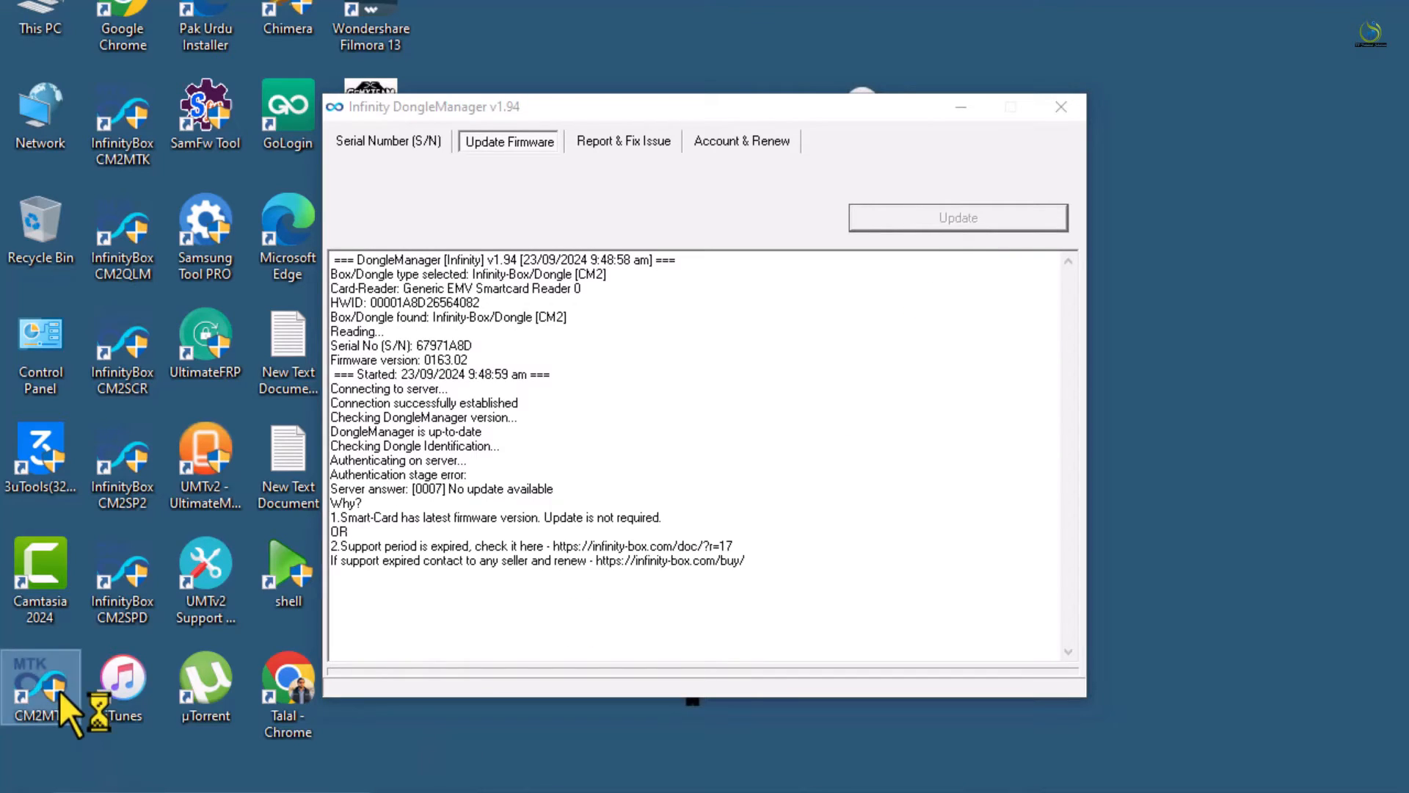
{"action": "double_click", "coordinate": [59, 691]}
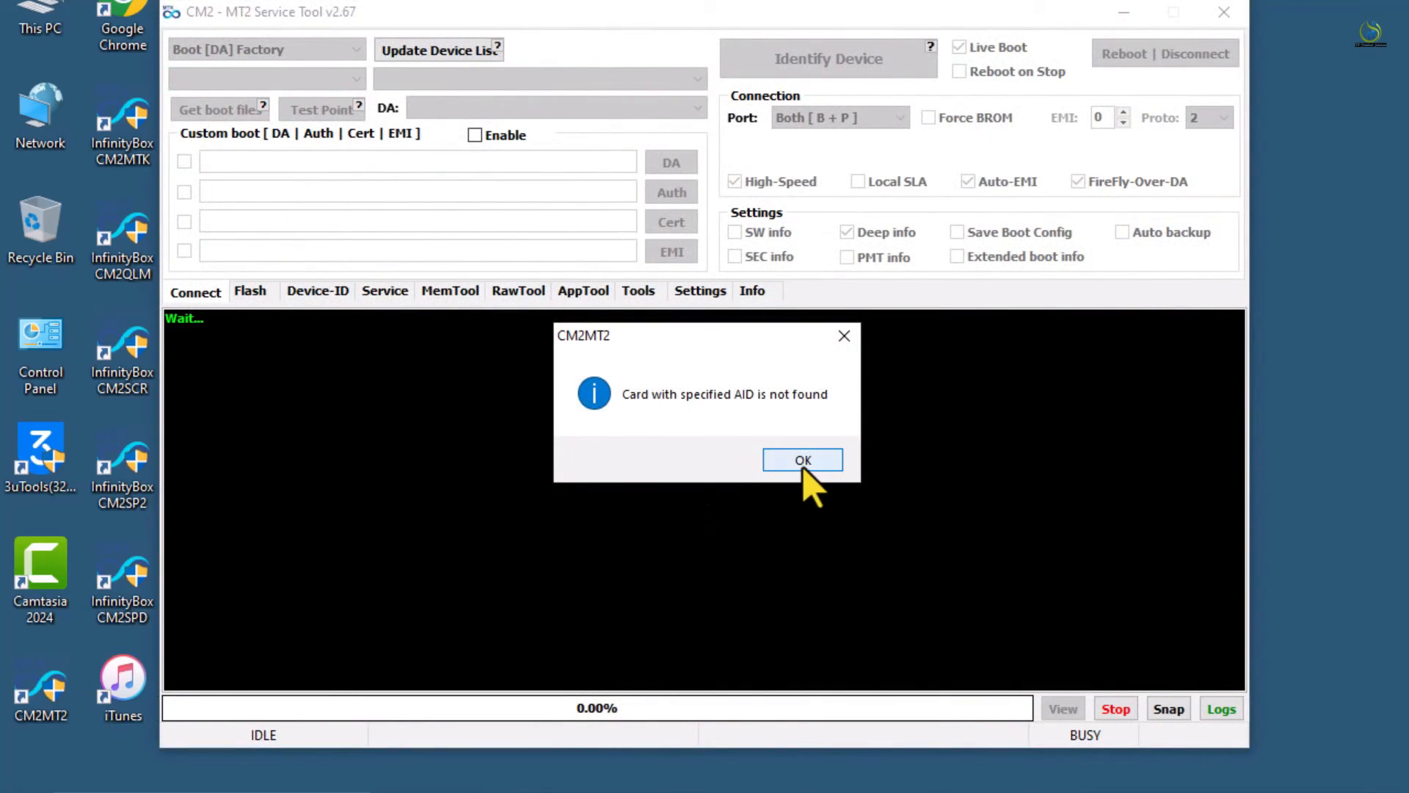
{"action": "left_click", "coordinate": [803, 469]}
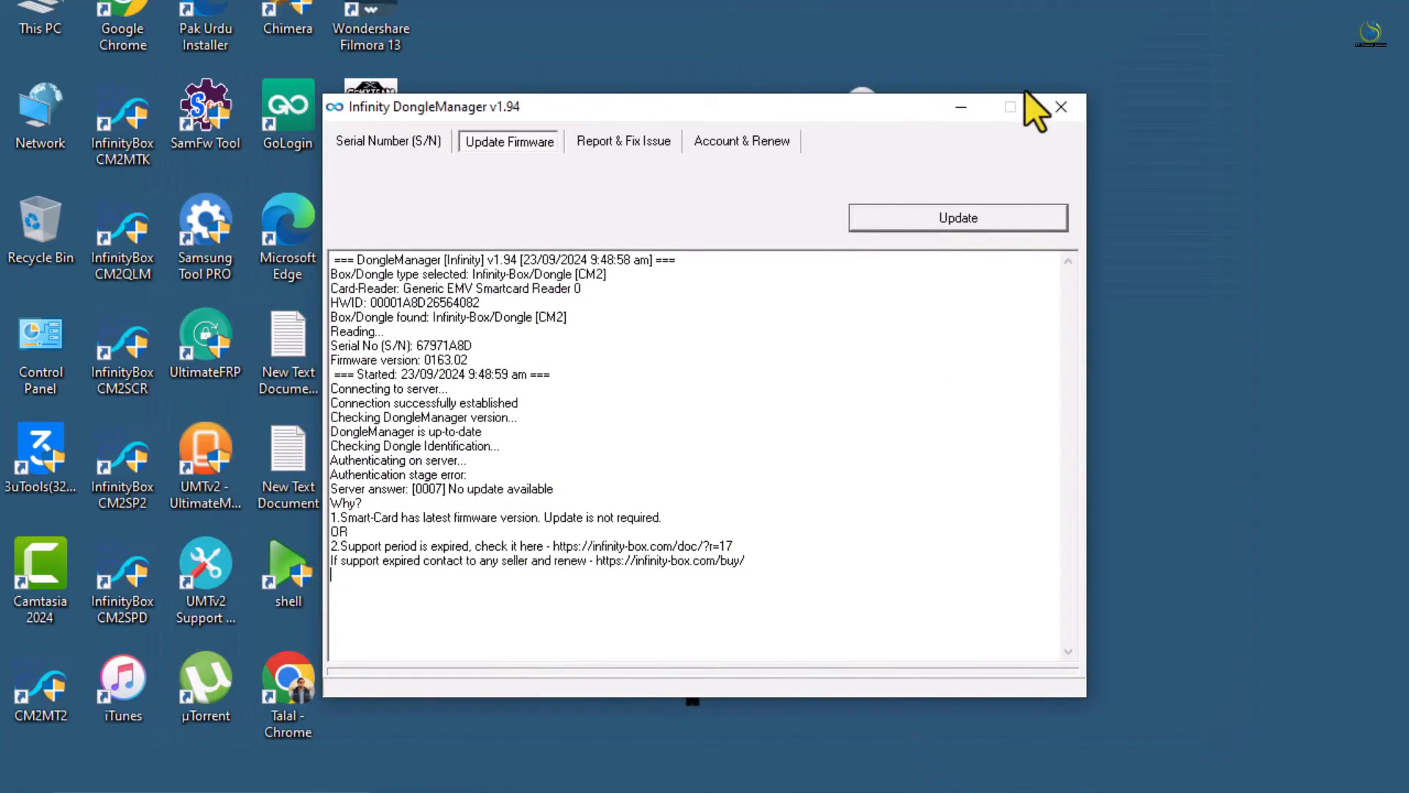
{"action": "left_click", "coordinate": [1058, 107]}
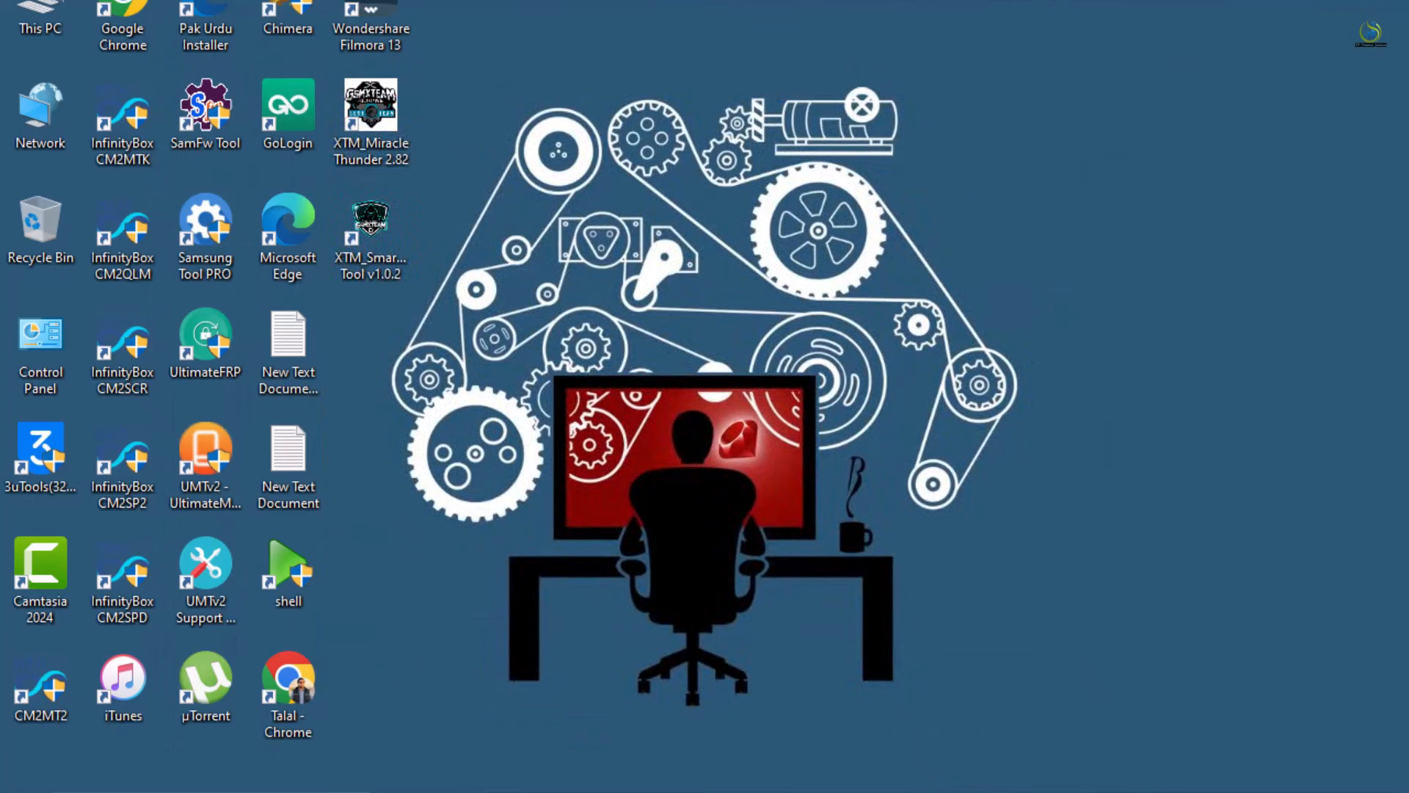
Show and then dismiss the hidden system-tray icons popup
{"action": "left_click", "coordinate": [1141, 791]}
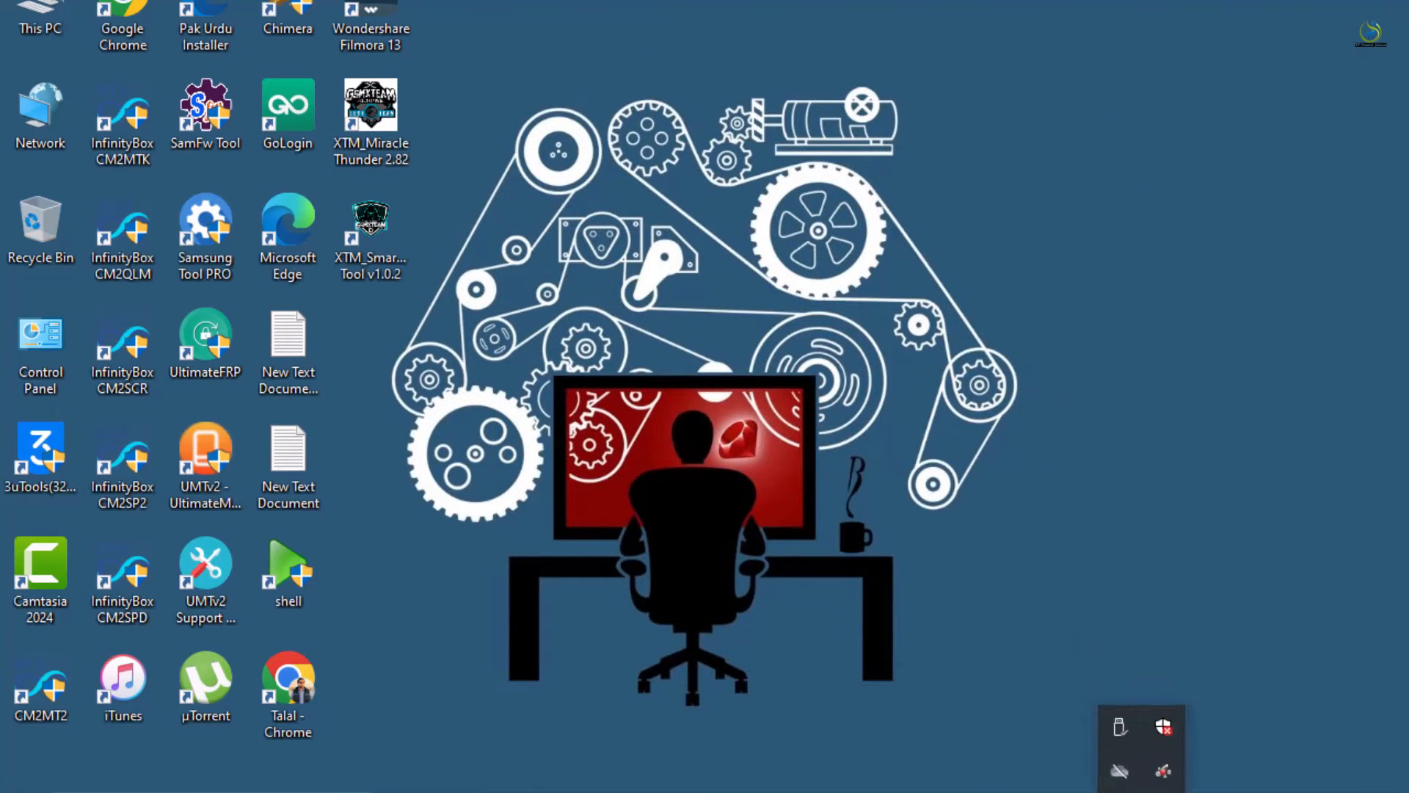
{"action": "left_click", "coordinate": [11, 694]}
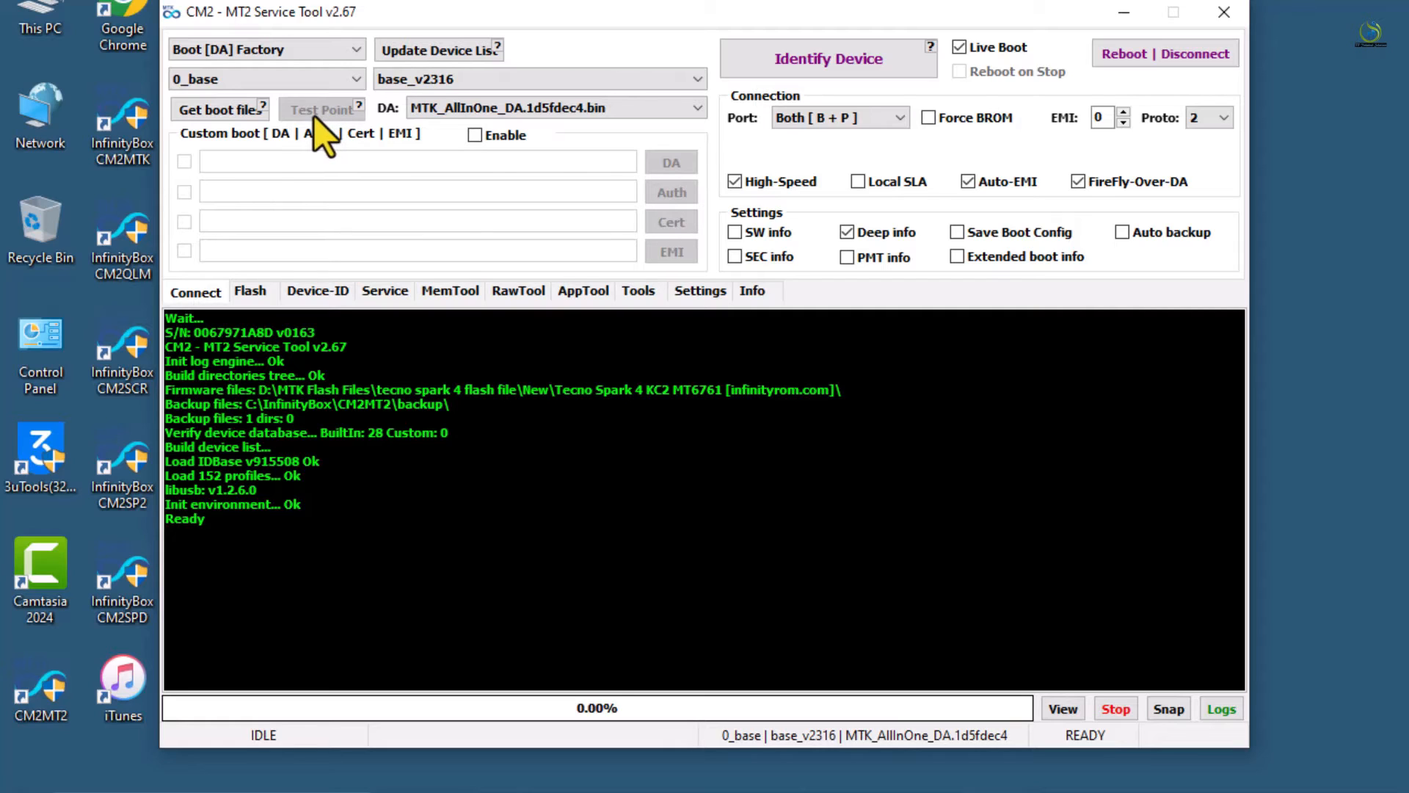
Get boot files for base_v2044 with the MTK_AllInOne DA, then bring Chrome's download listing forward
{"action": "left_click", "coordinate": [246, 117]}
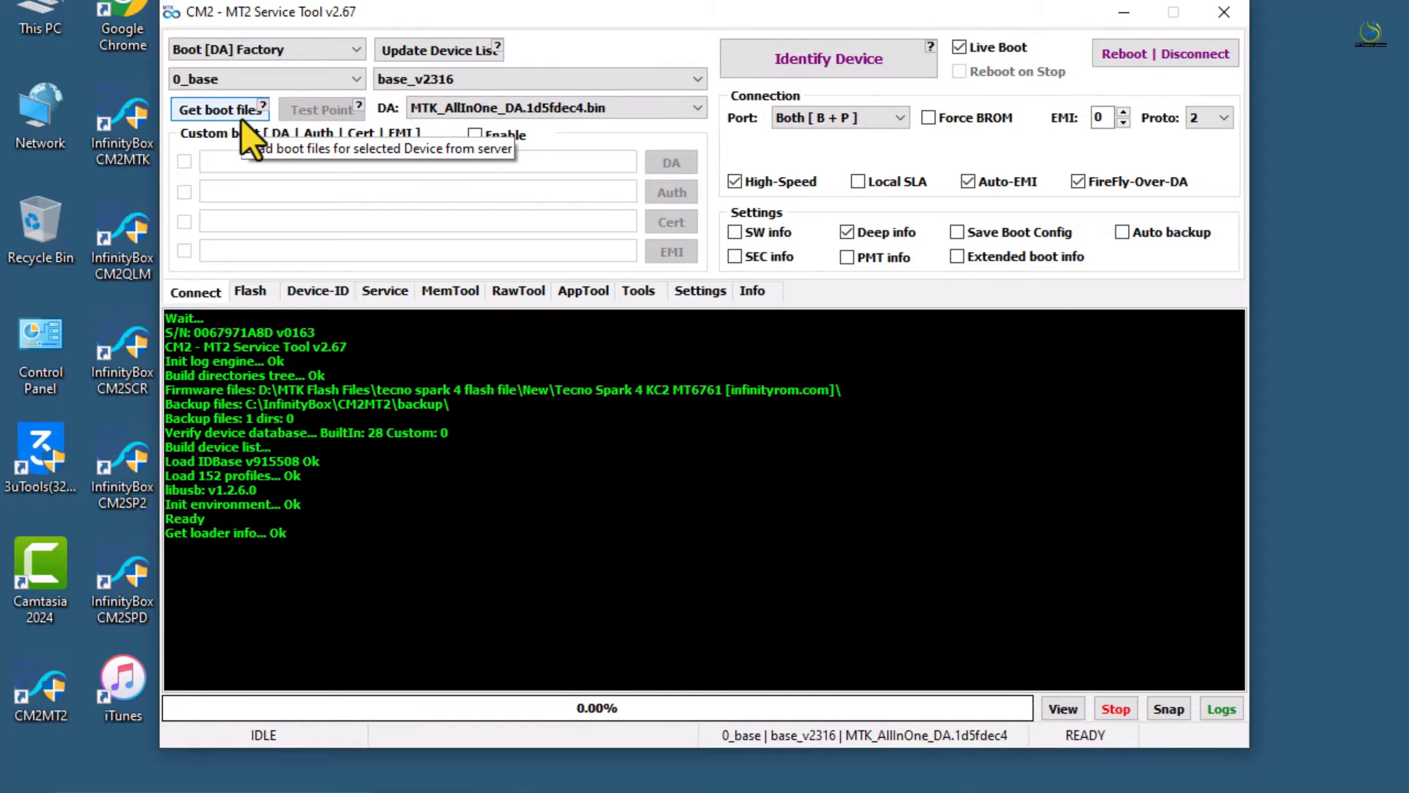
{"action": "left_click", "coordinate": [464, 80]}
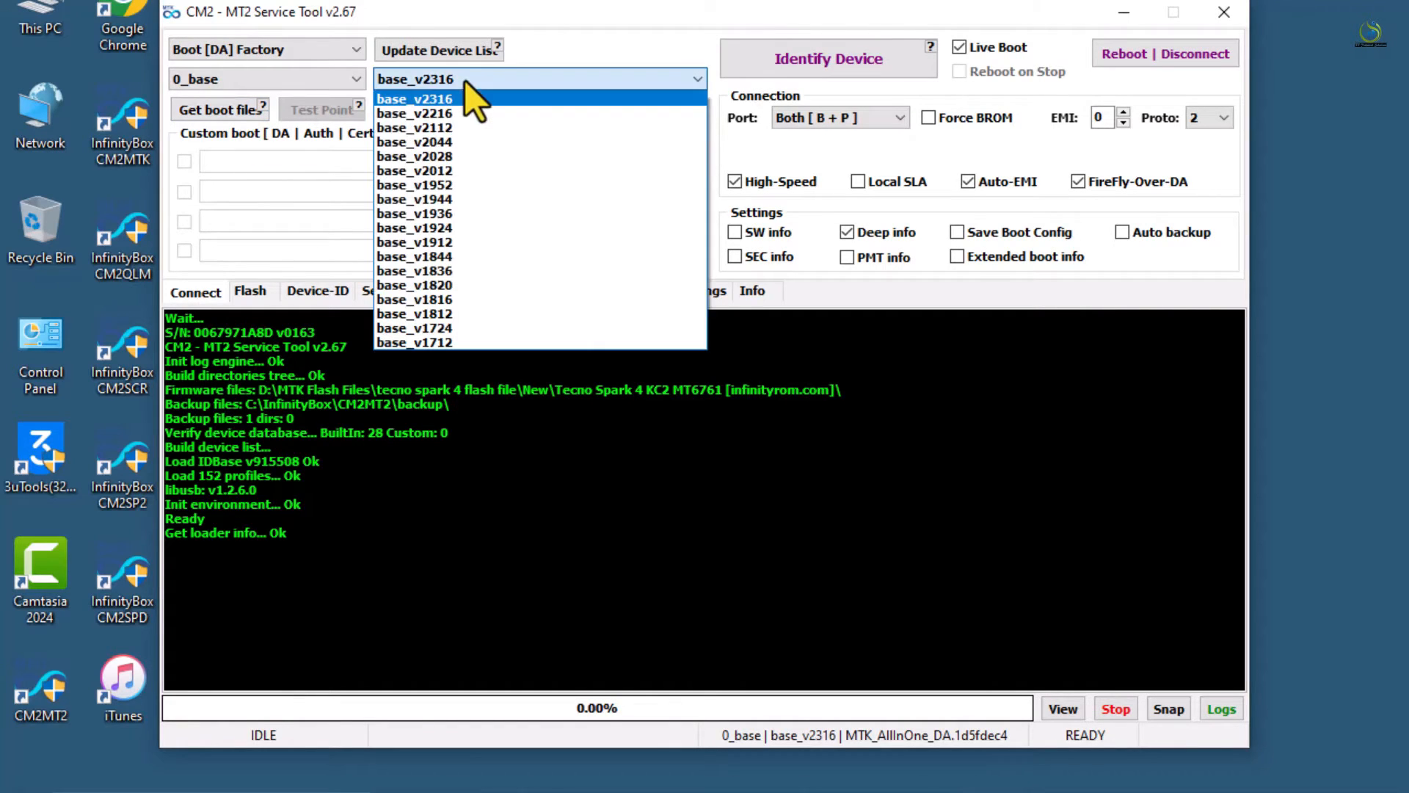
{"action": "left_click", "coordinate": [460, 142]}
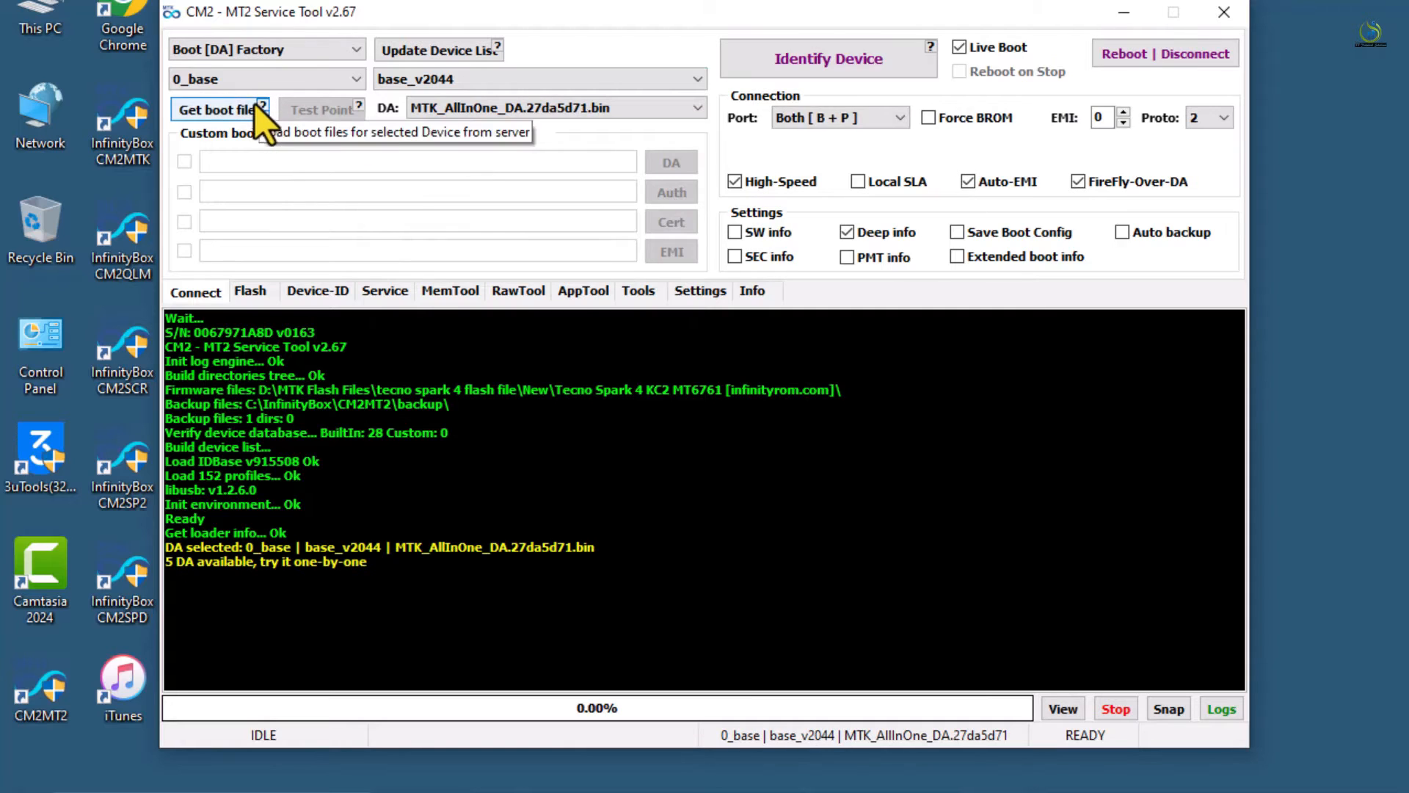
{"action": "left_click", "coordinate": [253, 107]}
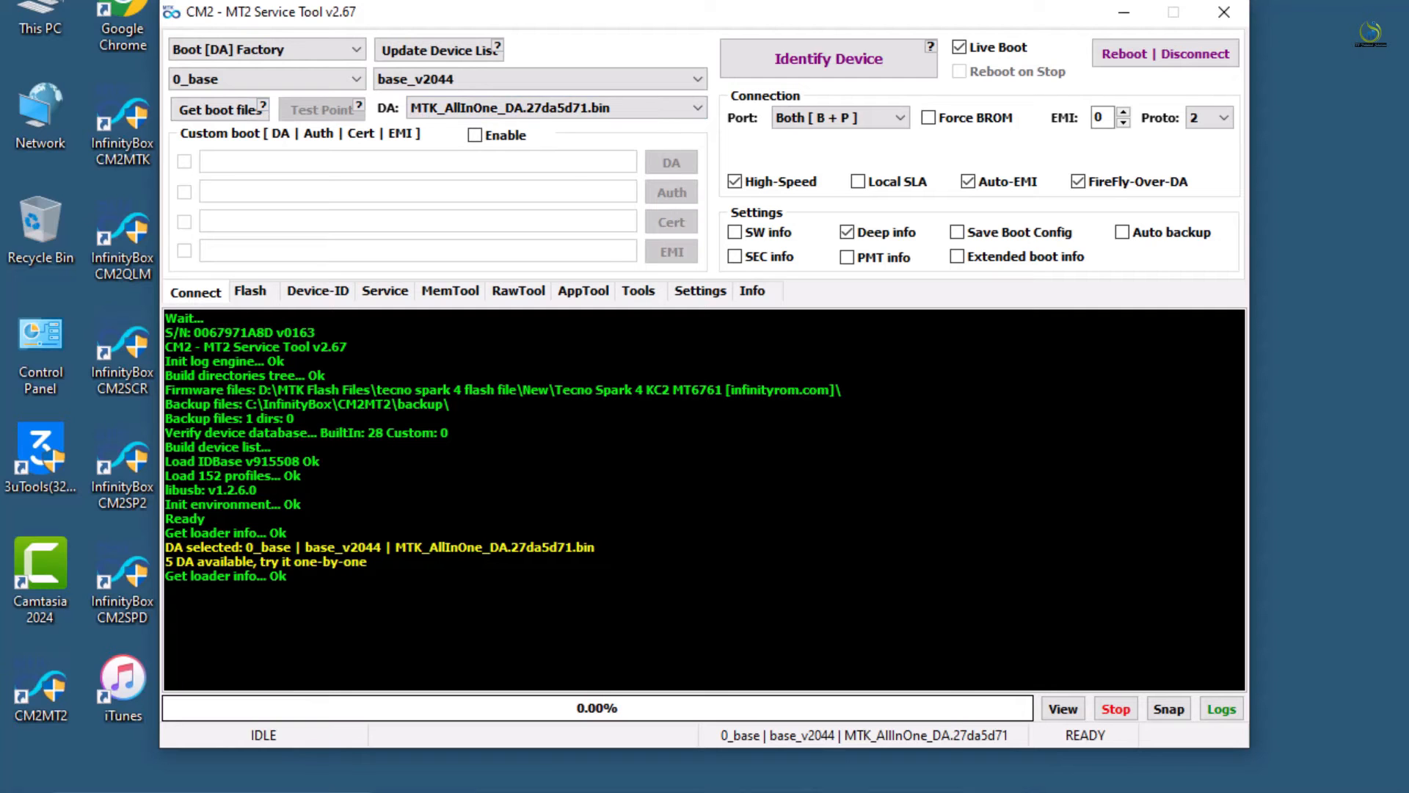
{"action": "left_click", "coordinate": [843, 791]}
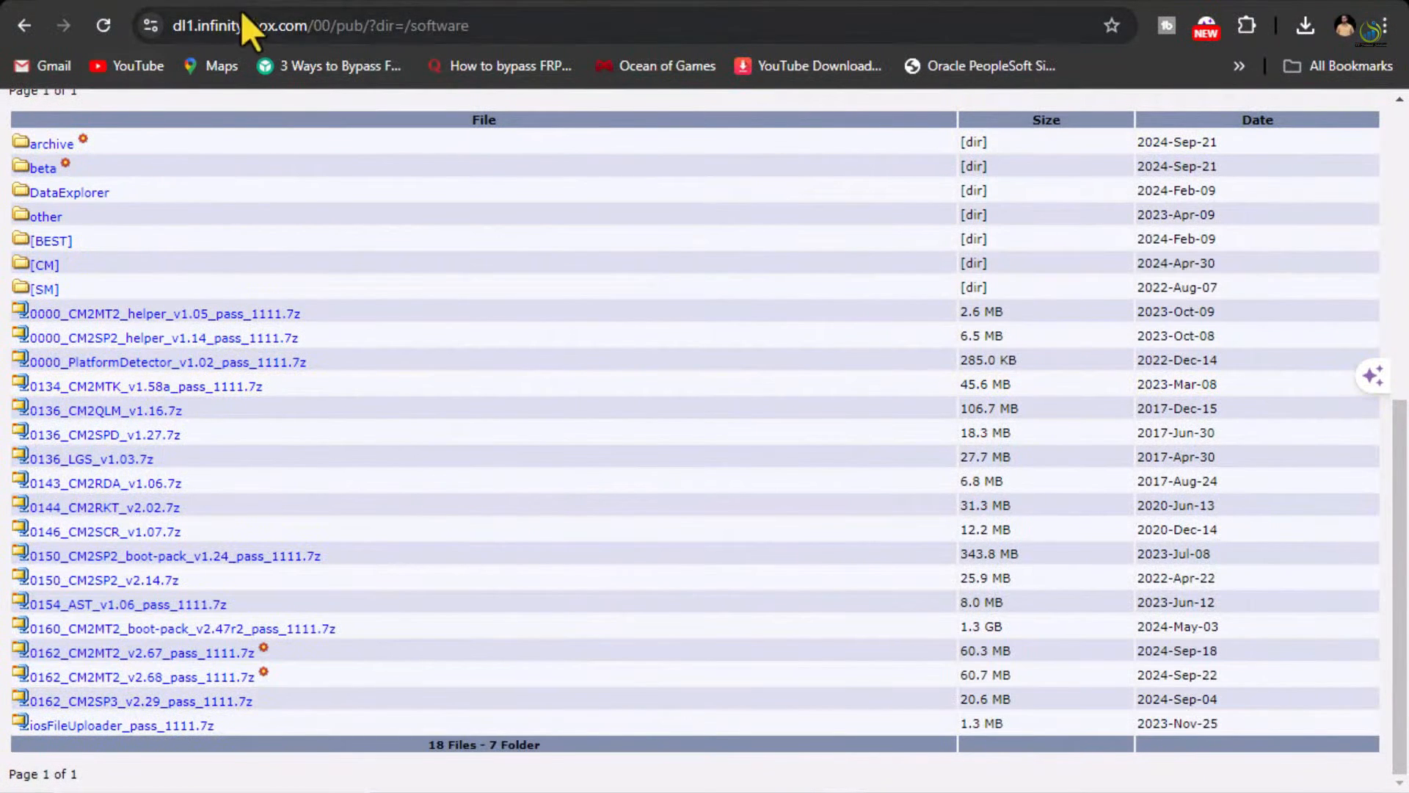
Switch to the Infinity-Box news tab and shrink Chrome into a narrower window
{"action": "left_click", "coordinate": [361, 2]}
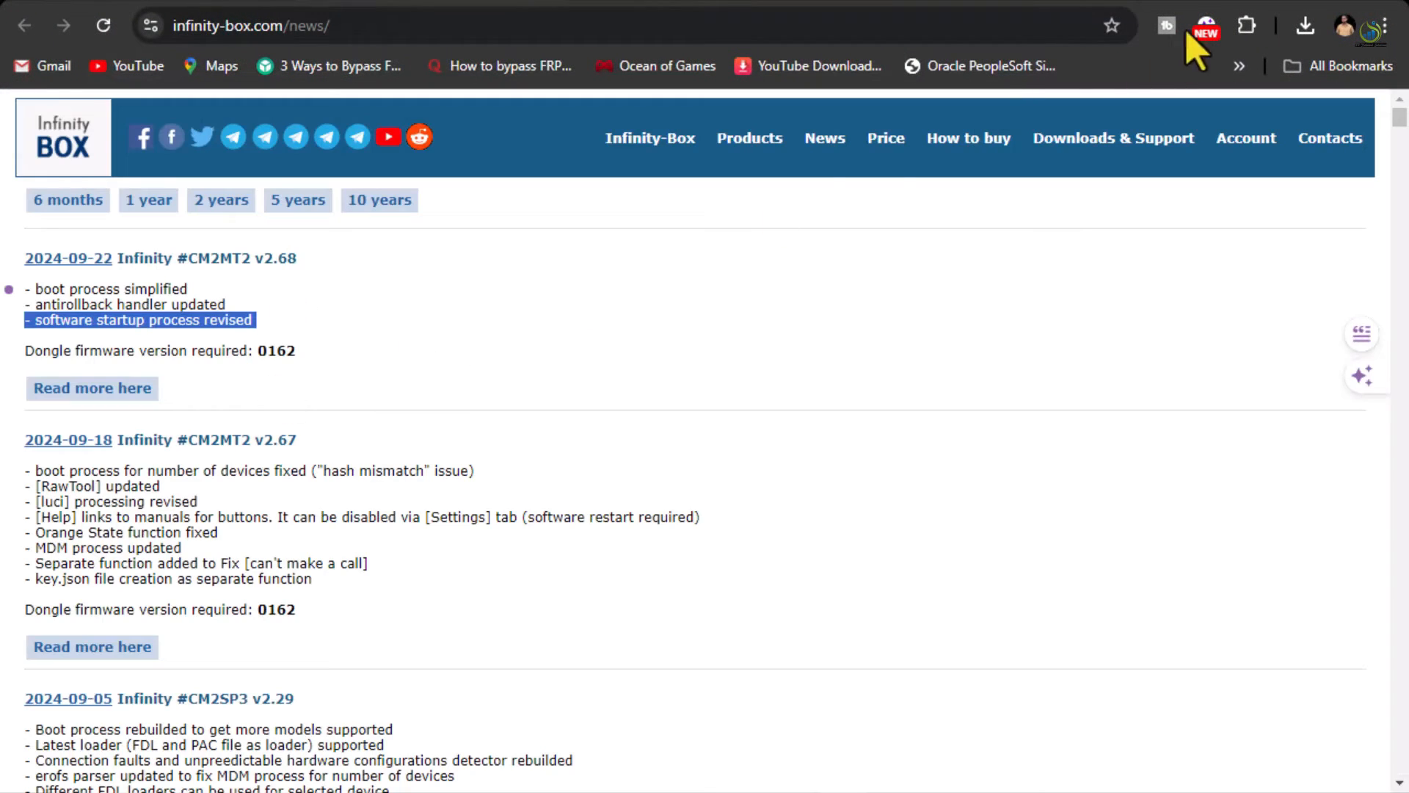
{"action": "left_click", "coordinate": [1334, 1]}
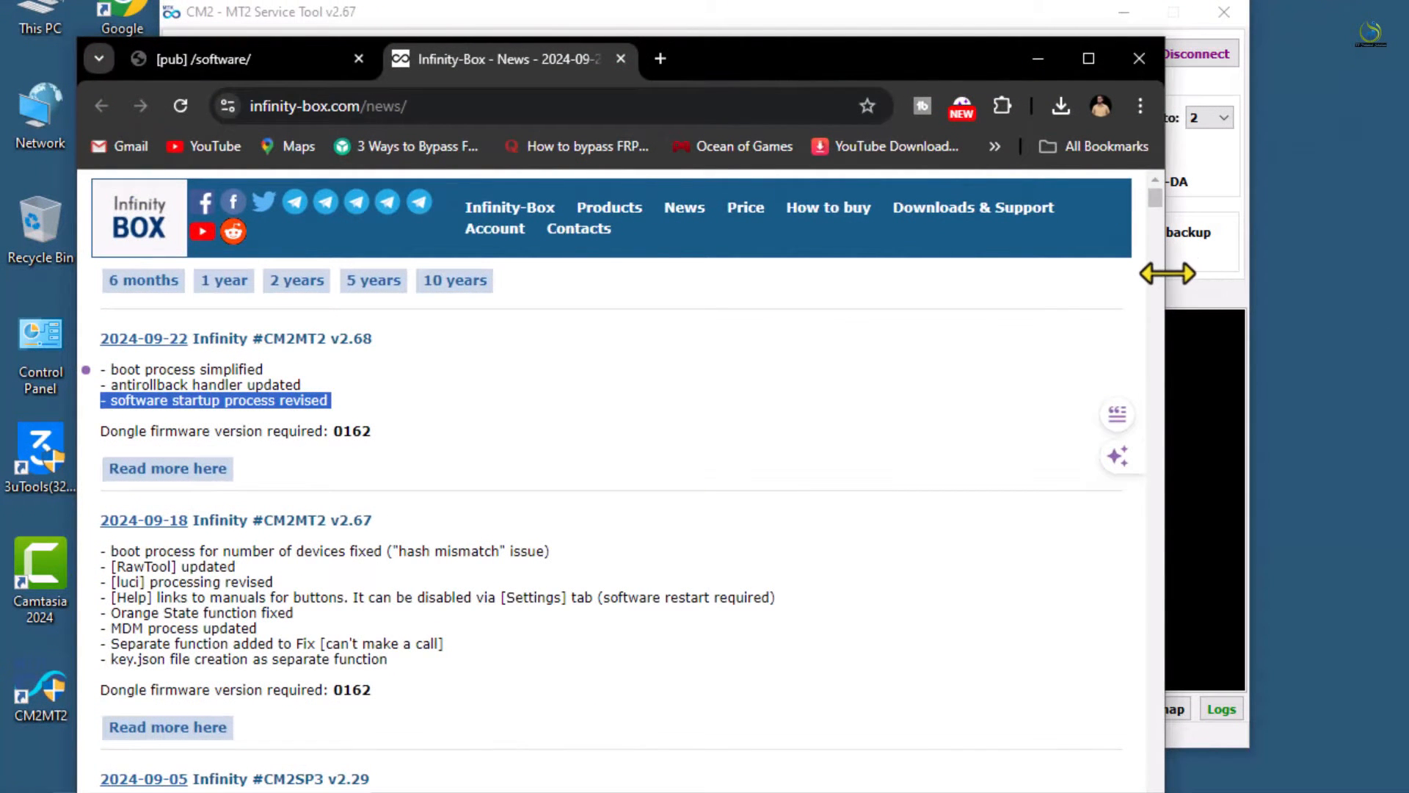
{"action": "left_click_drag", "start_coordinate": [1167, 273], "coordinate": [812, 340]}
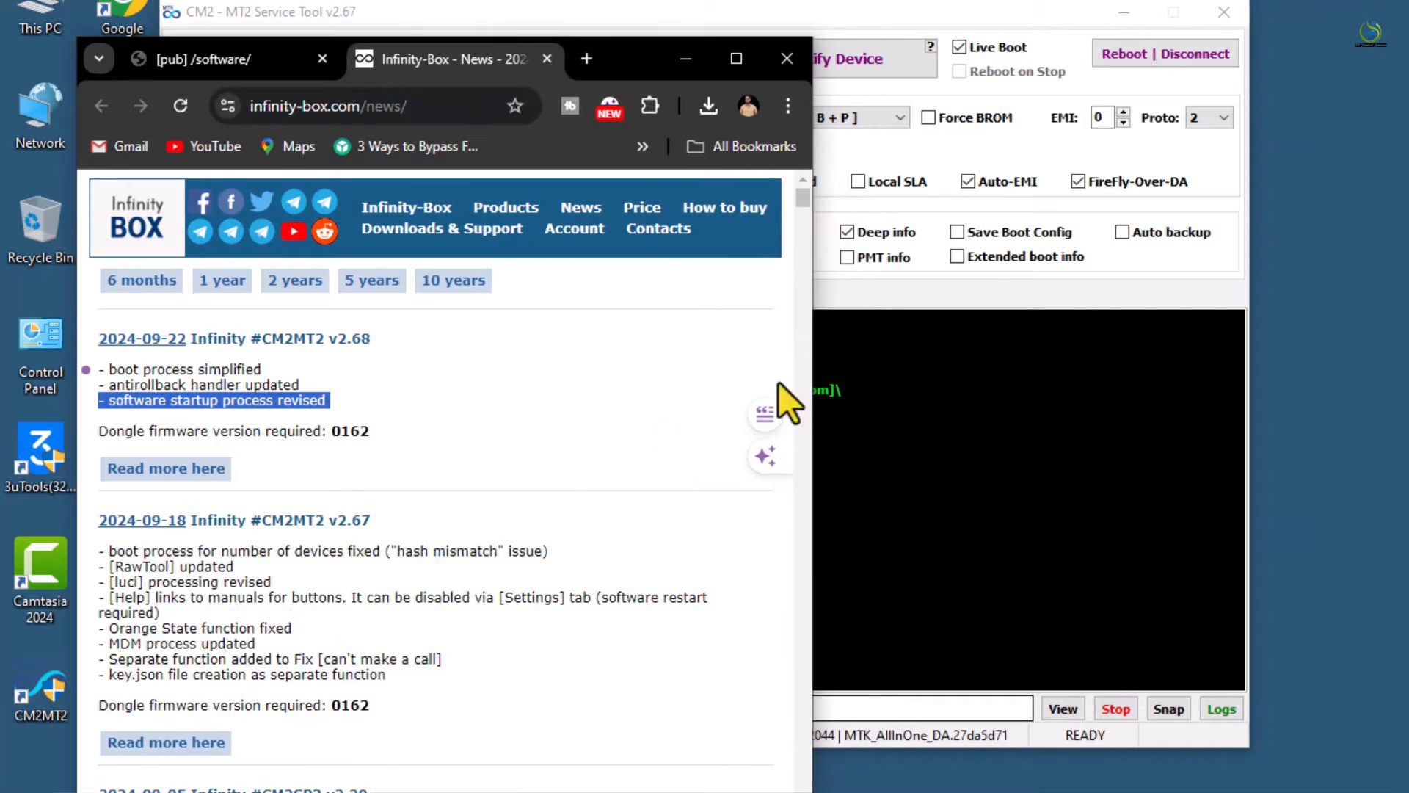
Move the CM2 window right and down, then open the CM2MT2 v2.67 'Read more here' notes
{"action": "left_click", "coordinate": [1002, 512]}
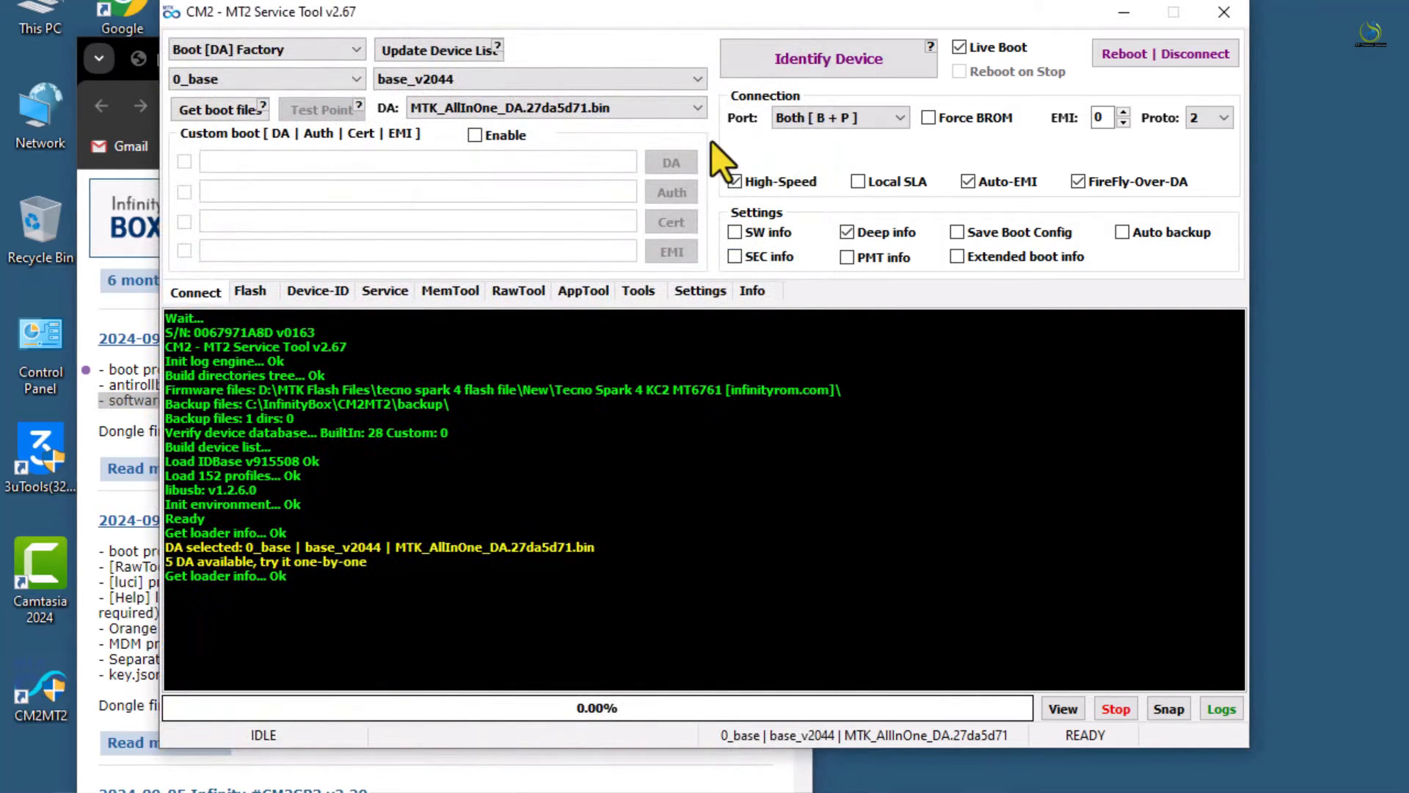
{"action": "left_click_drag", "start_coordinate": [667, 11], "coordinate": [1032, 97]}
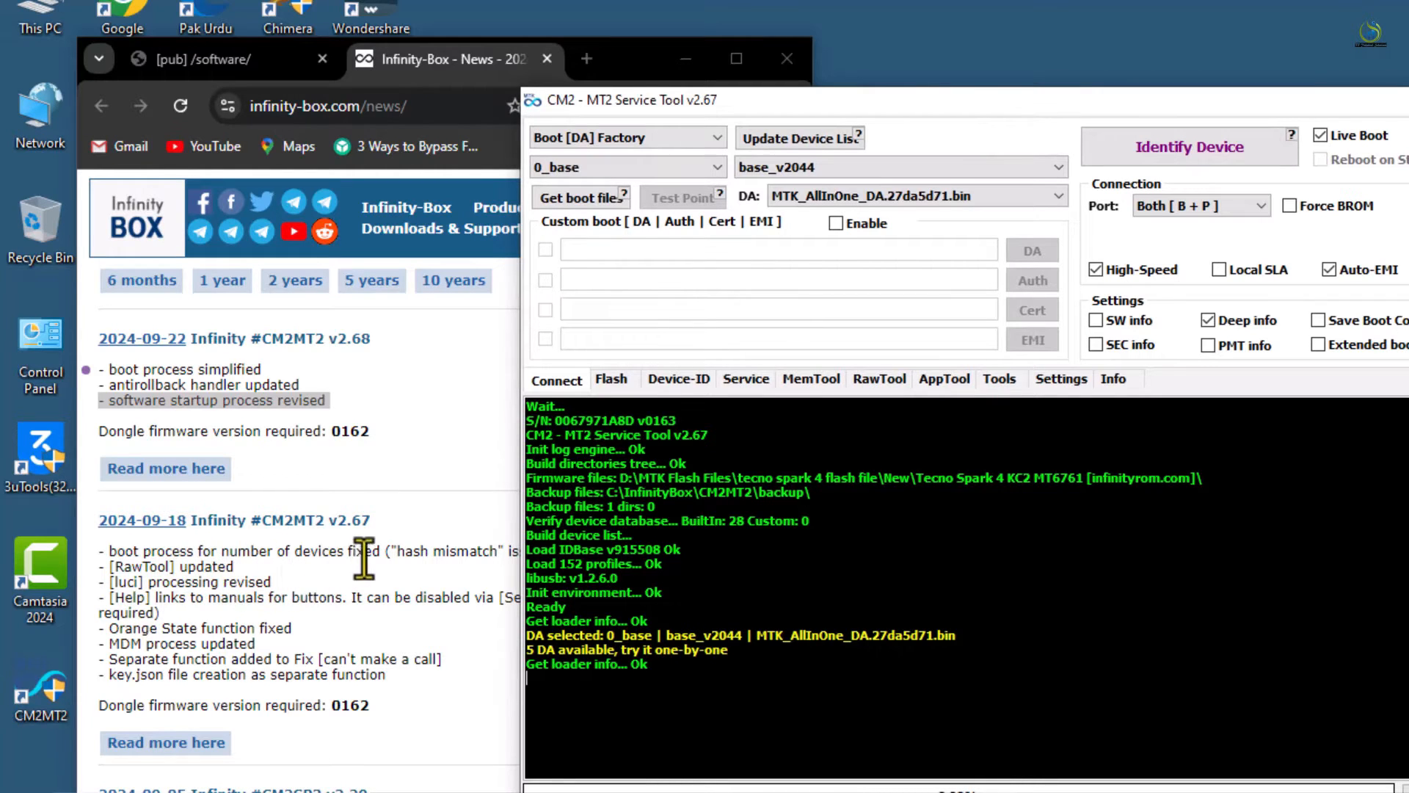
{"action": "left_click", "coordinate": [455, 474]}
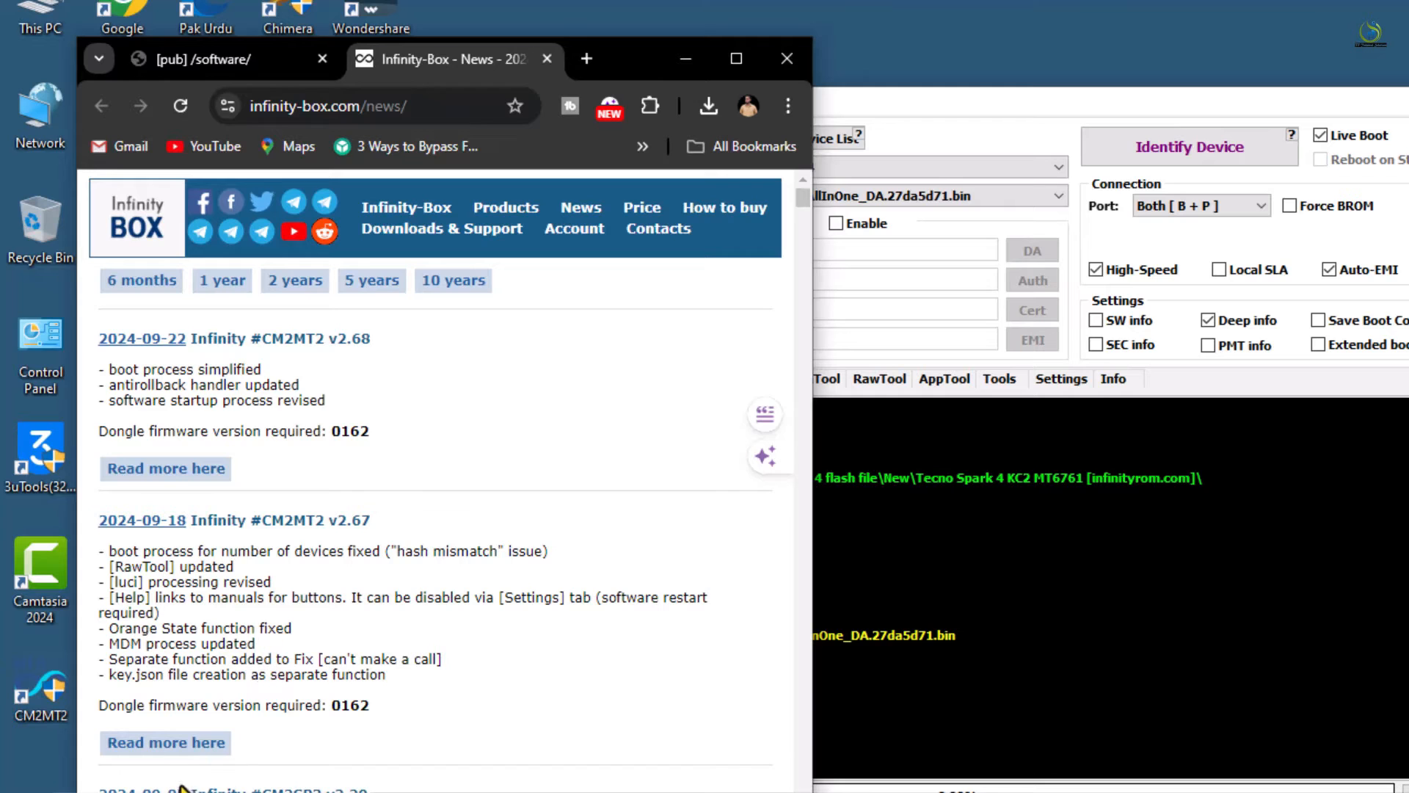
{"action": "left_click", "coordinate": [175, 745]}
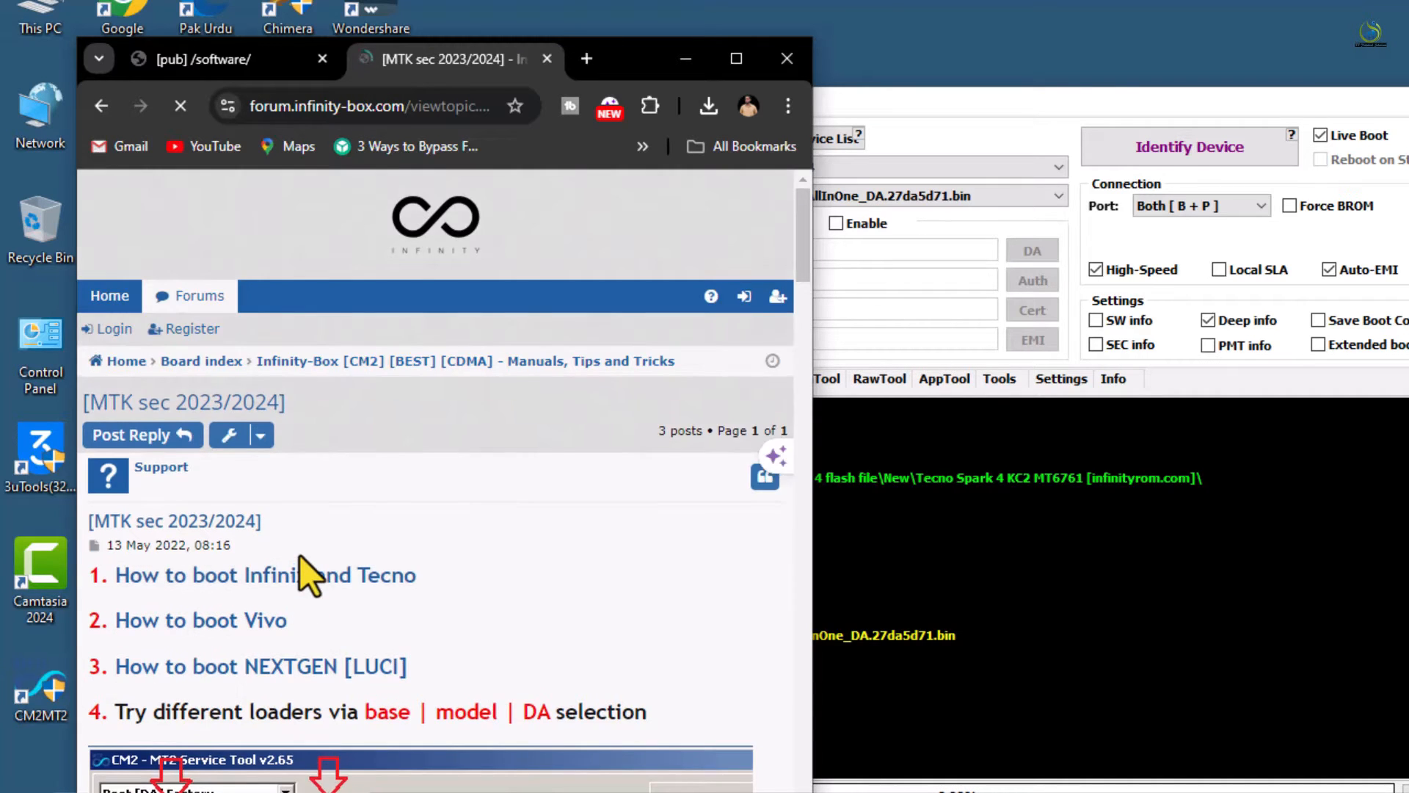
Scroll the forum post to the base/model/DA example and open CM2's DA loader list
{"action": "scroll", "coordinate": [300, 555], "scroll_direction": "down", "scroll_amount": 6}
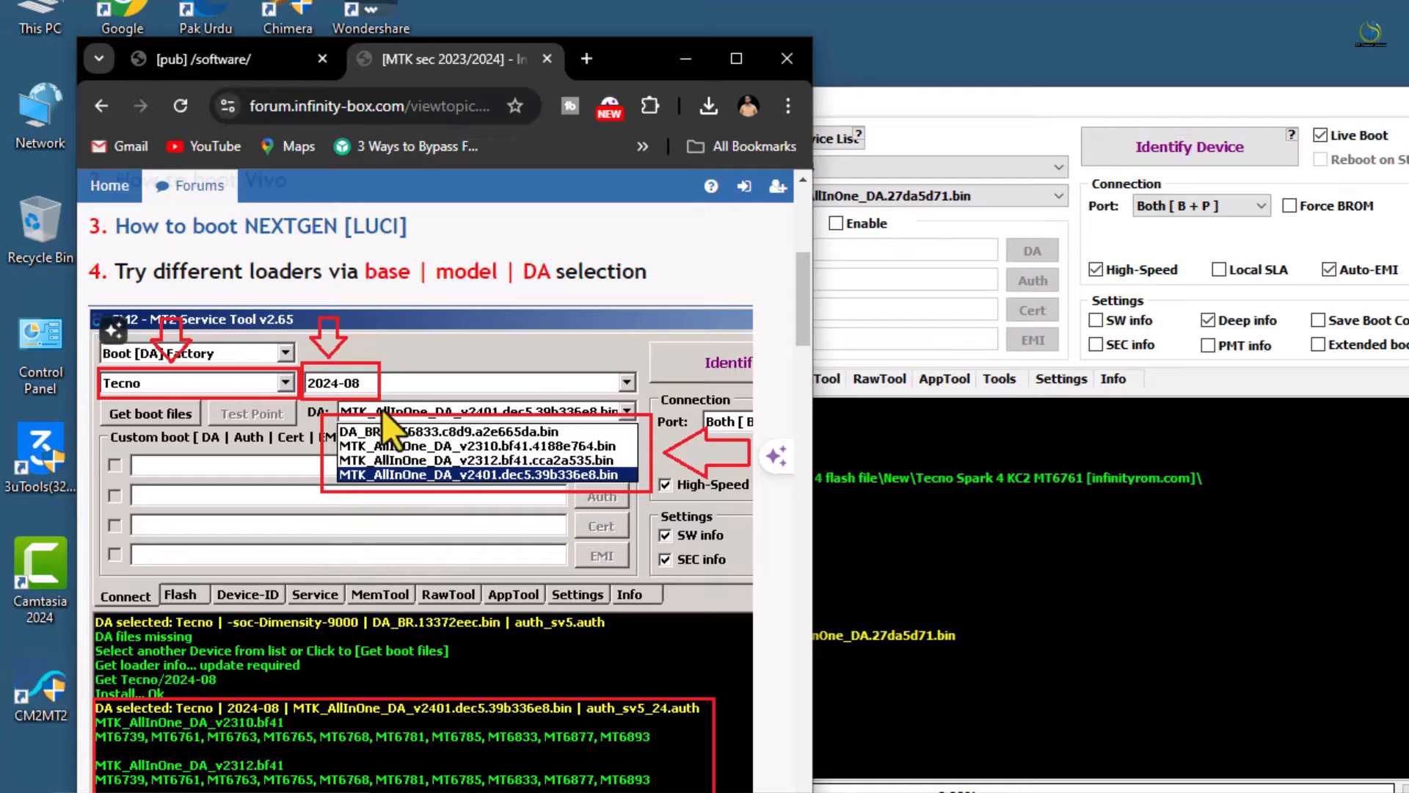
{"action": "left_click", "coordinate": [948, 232]}
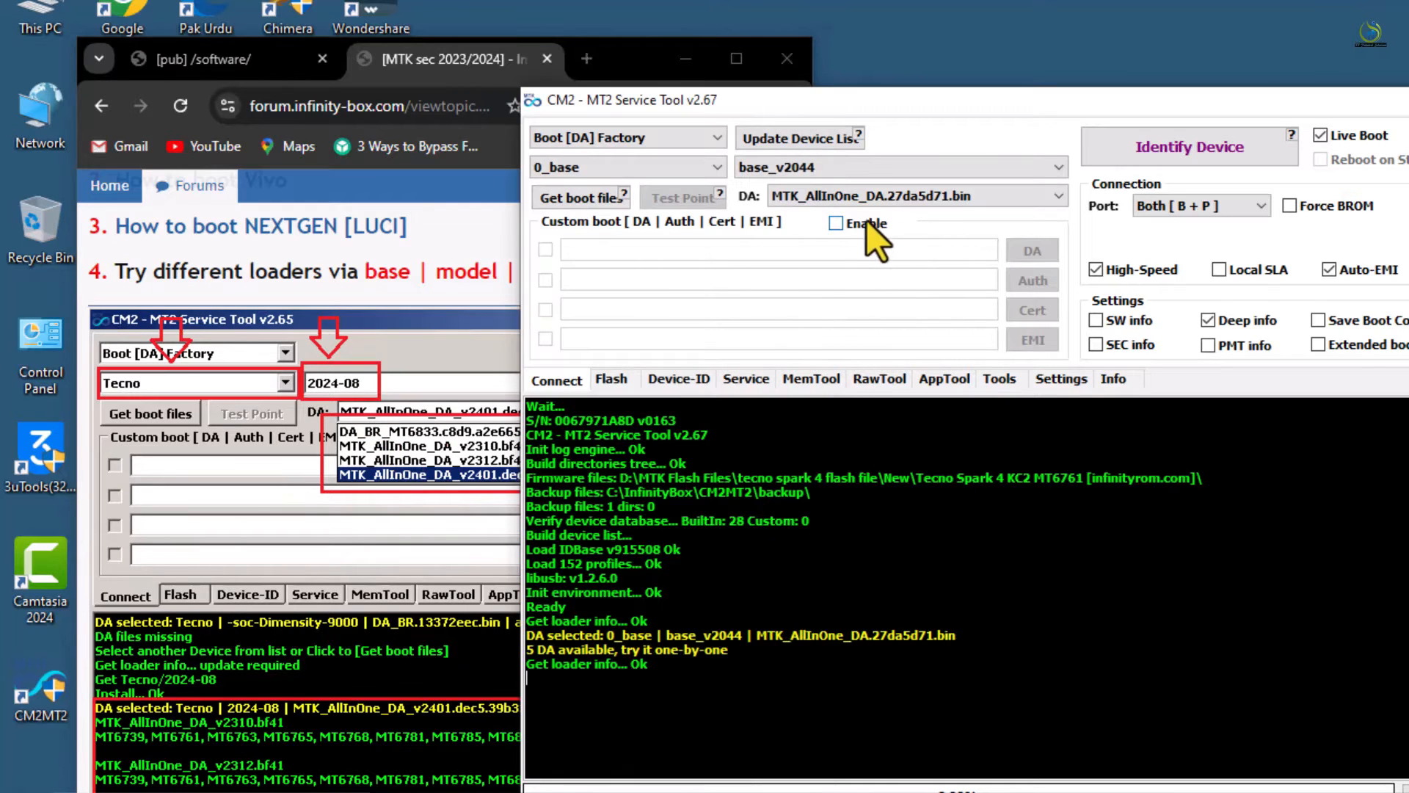
{"action": "left_click", "coordinate": [814, 205]}
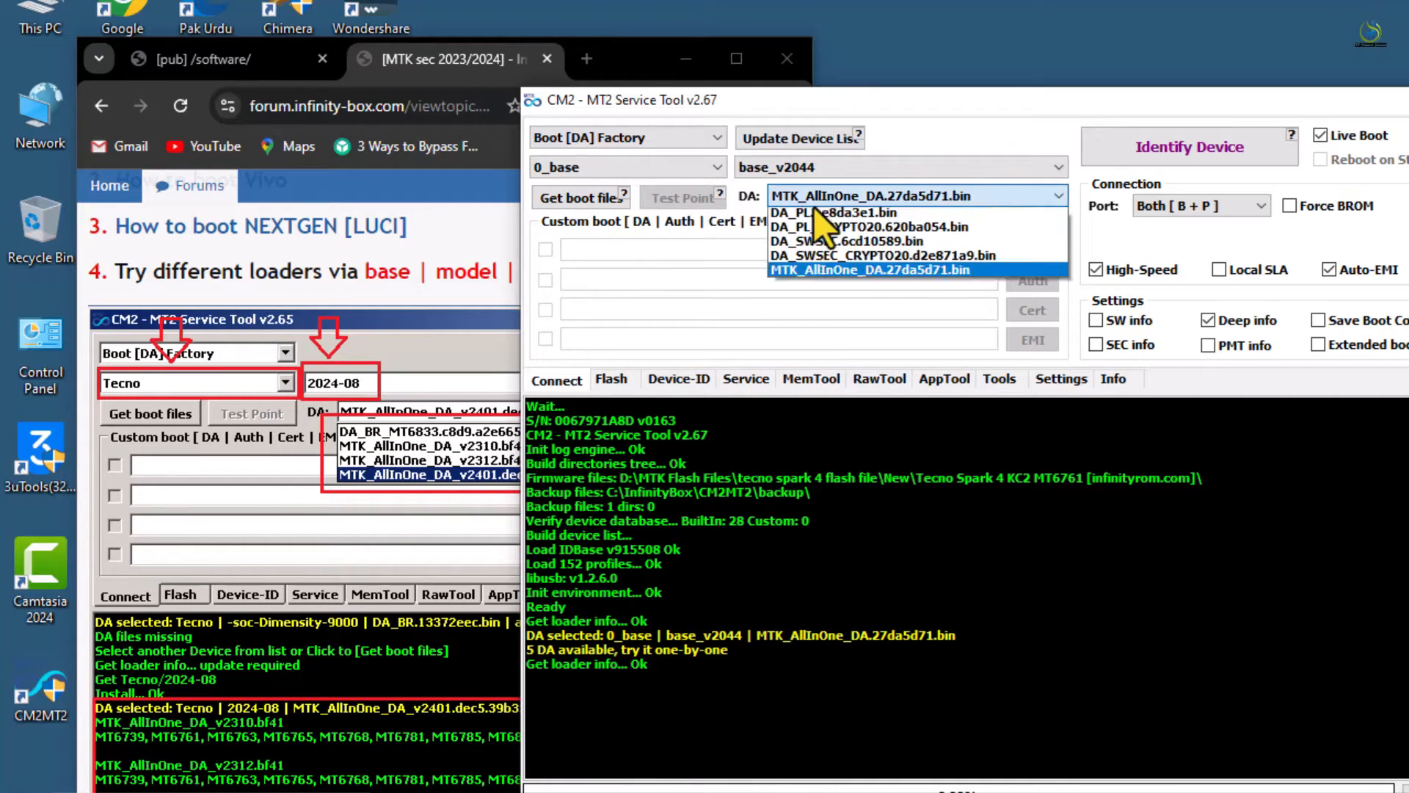
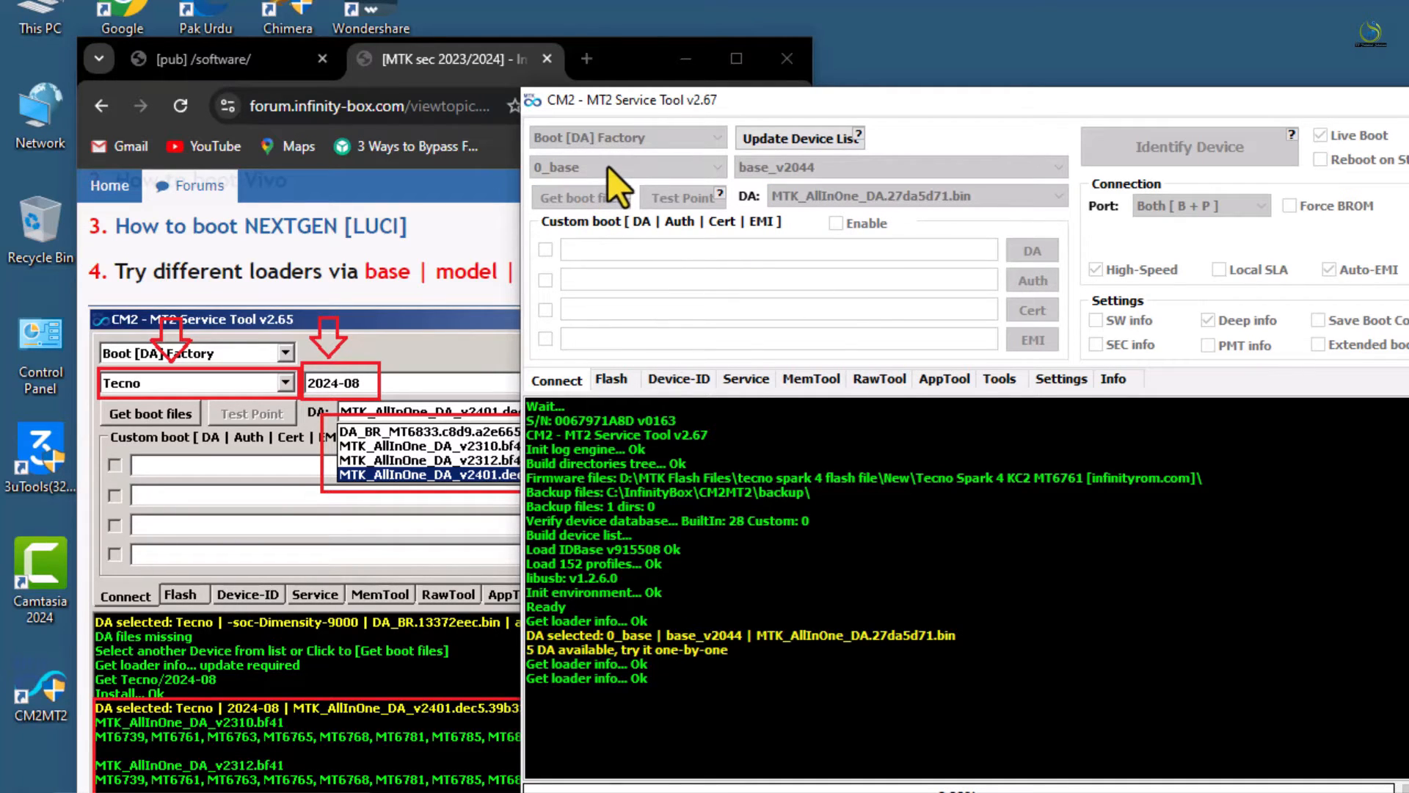
Change the brand from 0_base to Tecno, correcting an accidental T-Mobile pick
{"action": "left_click", "coordinate": [608, 166]}
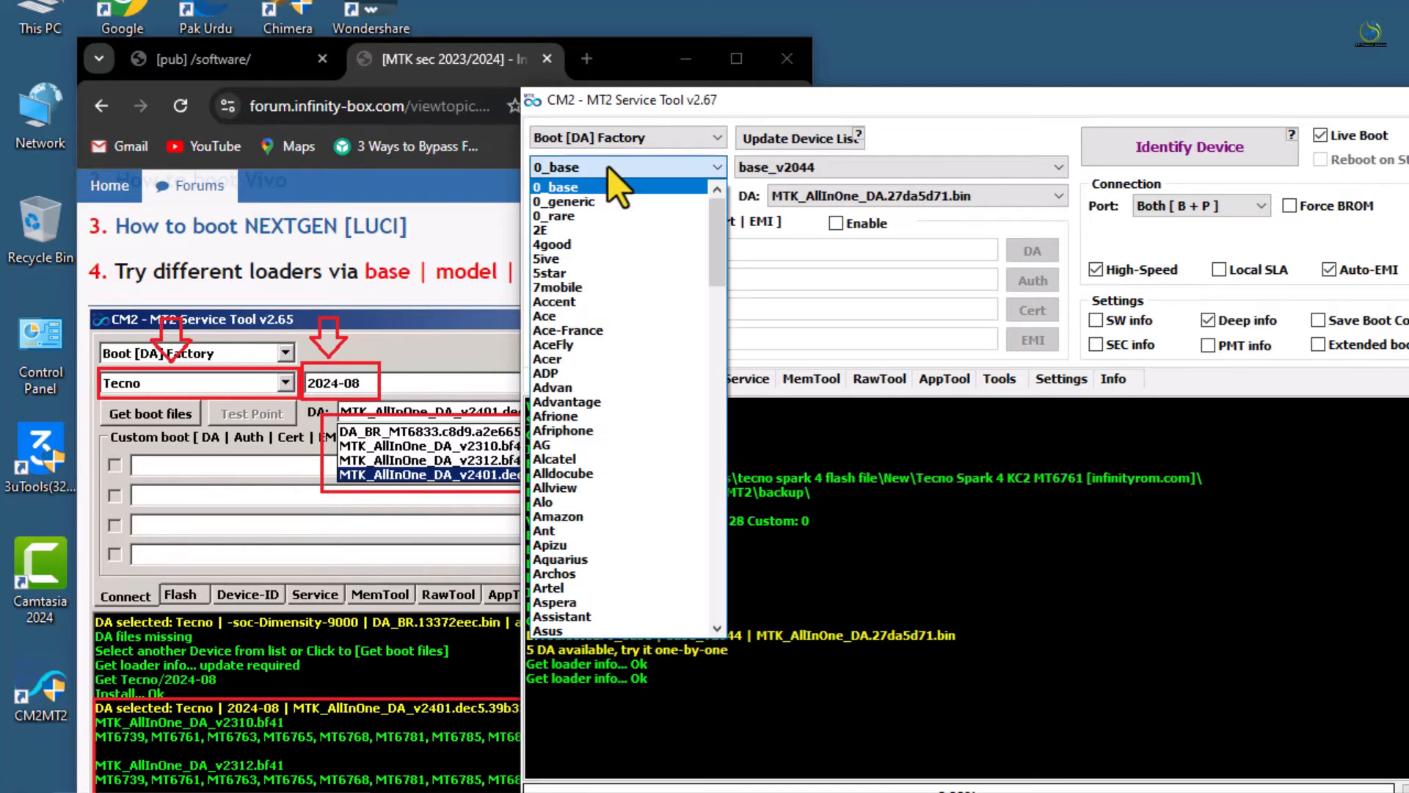
{"action": "scroll", "coordinate": [635, 406], "scroll_direction": "down", "scroll_amount": 8}
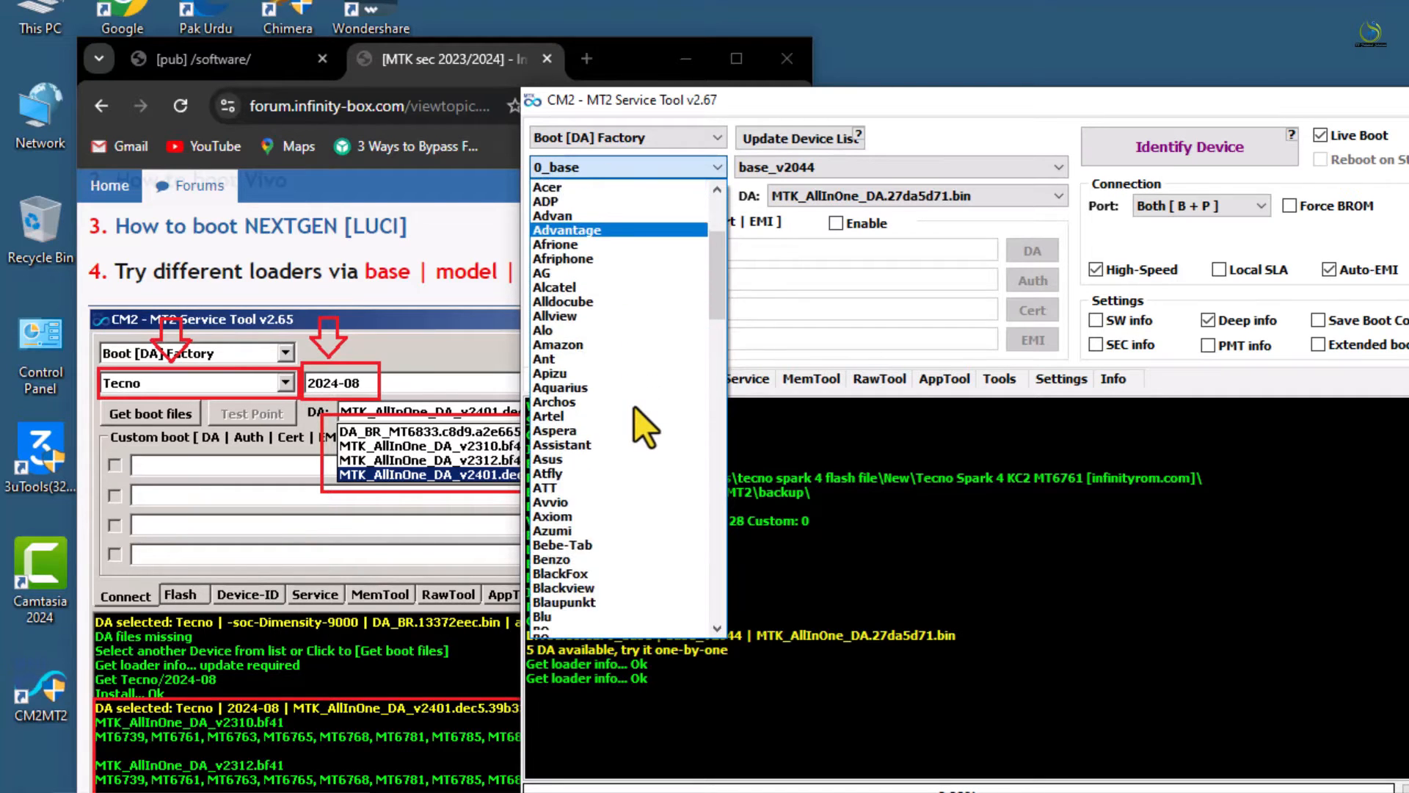
{"action": "scroll", "coordinate": [634, 406], "scroll_direction": "down", "scroll_amount": 20}
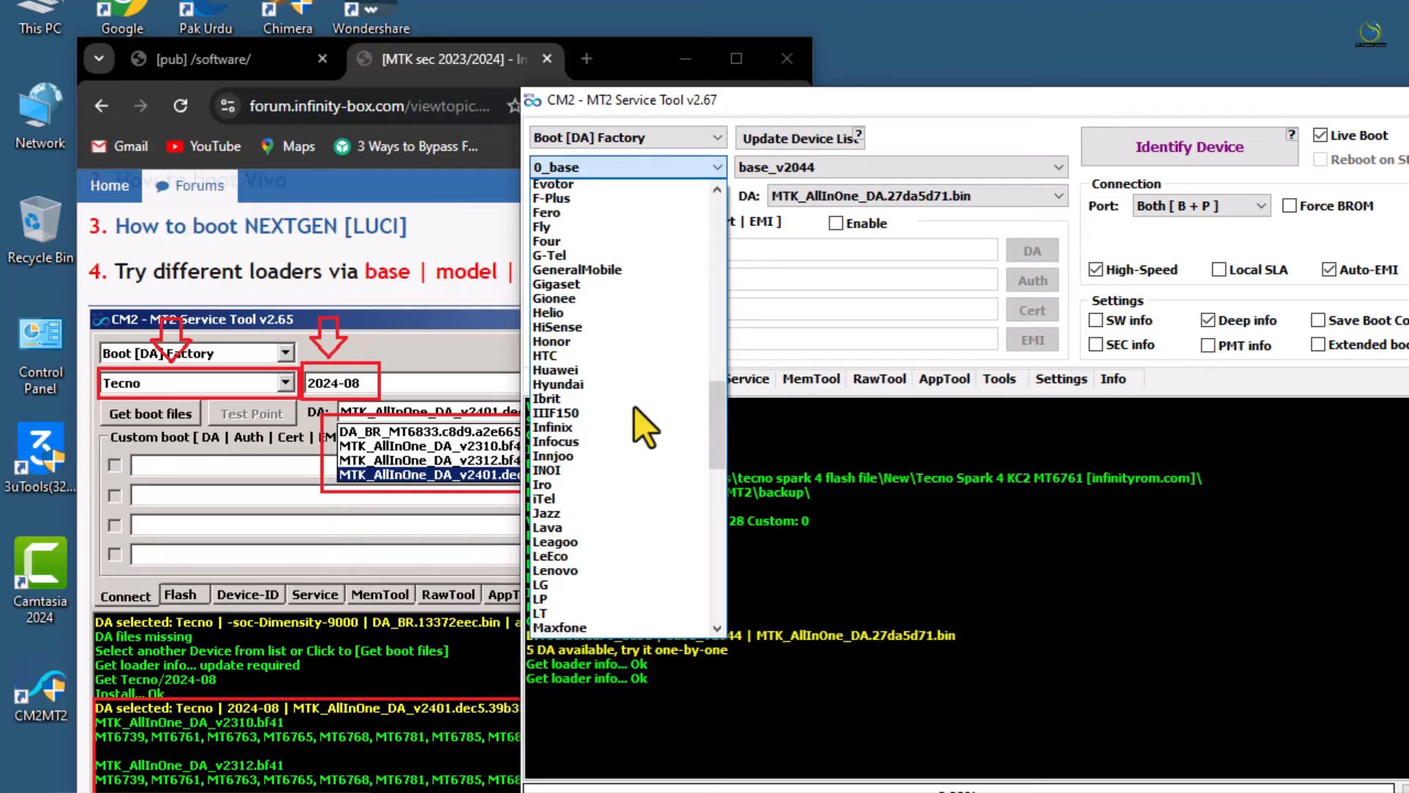
{"action": "scroll", "coordinate": [635, 407], "scroll_direction": "down", "scroll_amount": 2}
{"action": "scroll", "coordinate": [584, 388], "scroll_direction": "down", "scroll_amount": 4}
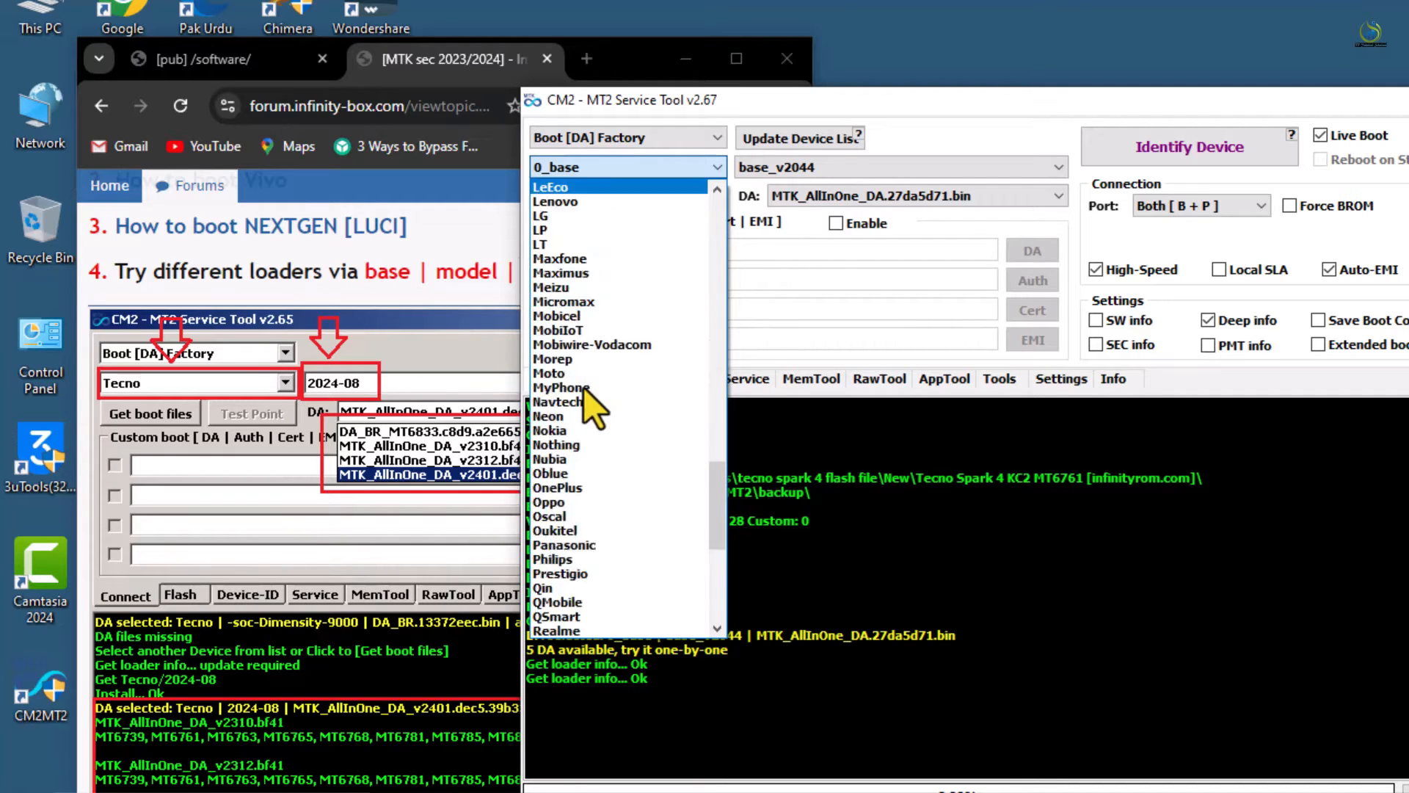
{"action": "left_click", "coordinate": [583, 387]}
{"action": "left_click", "coordinate": [601, 167]}
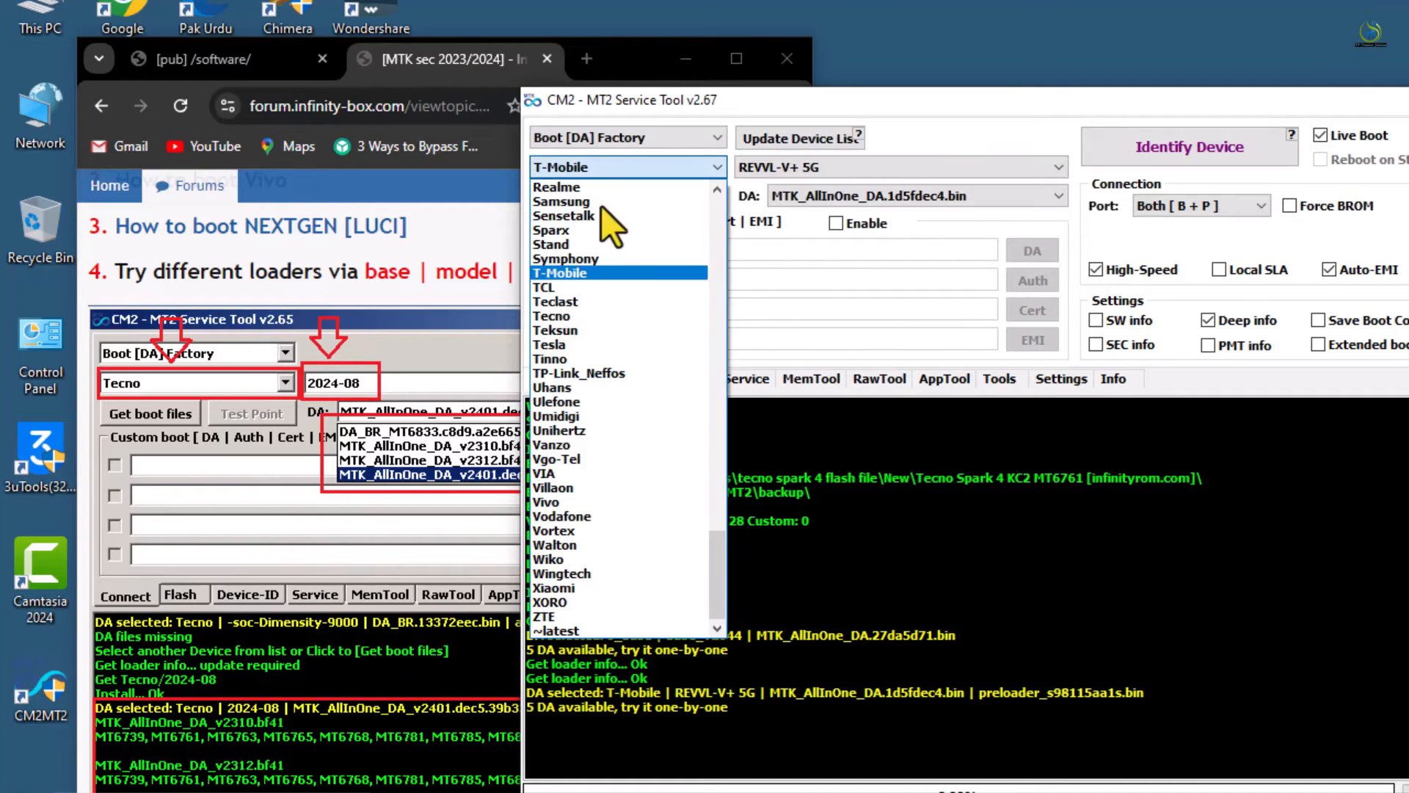
{"action": "left_click", "coordinate": [561, 314]}
{"action": "left_click", "coordinate": [827, 195]}
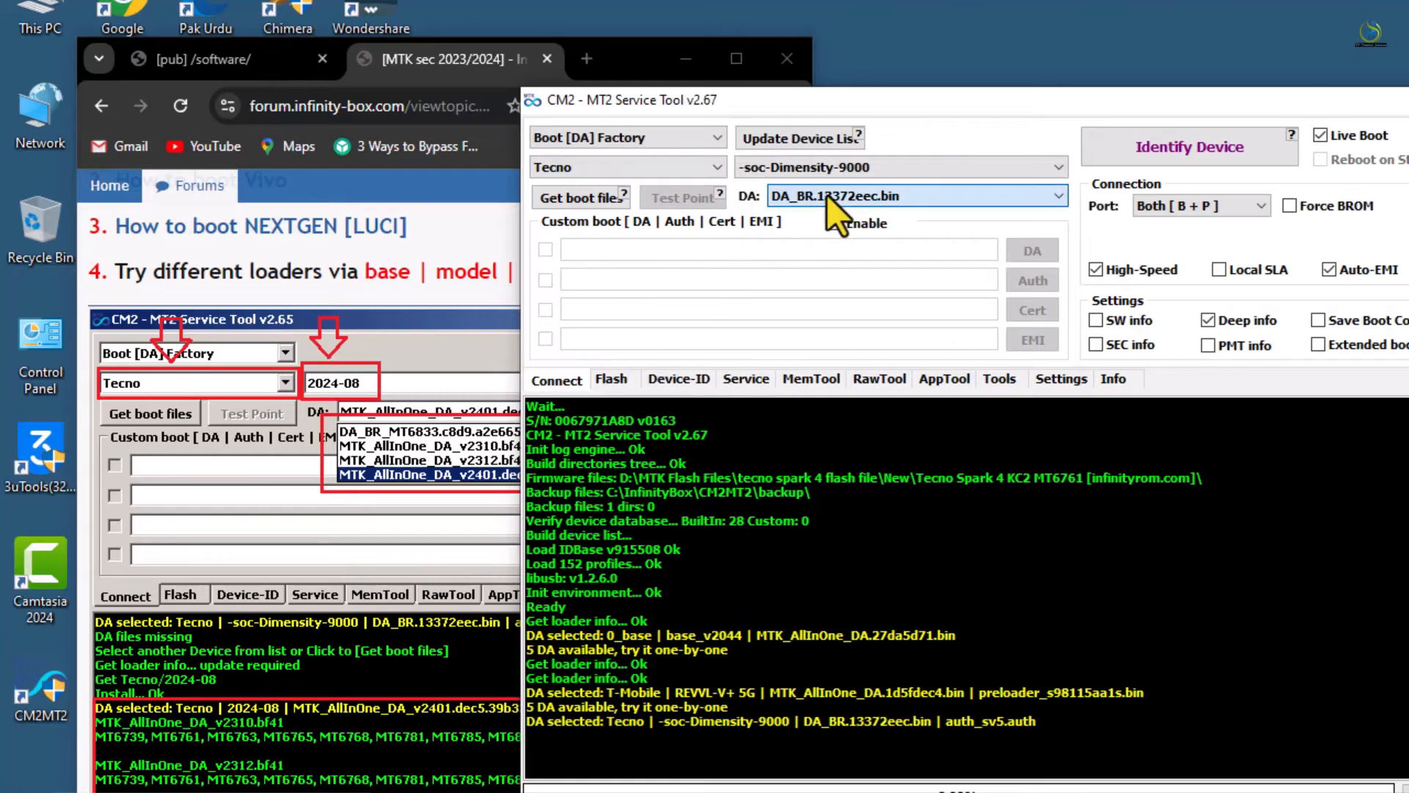
Select 2024-08 as the Tecno model, which raises a DA-files-missing notice
{"action": "left_click", "coordinate": [865, 176]}
{"action": "left_click", "coordinate": [864, 176]}
{"action": "scroll", "coordinate": [848, 217], "scroll_direction": "down", "scroll_amount": 1}
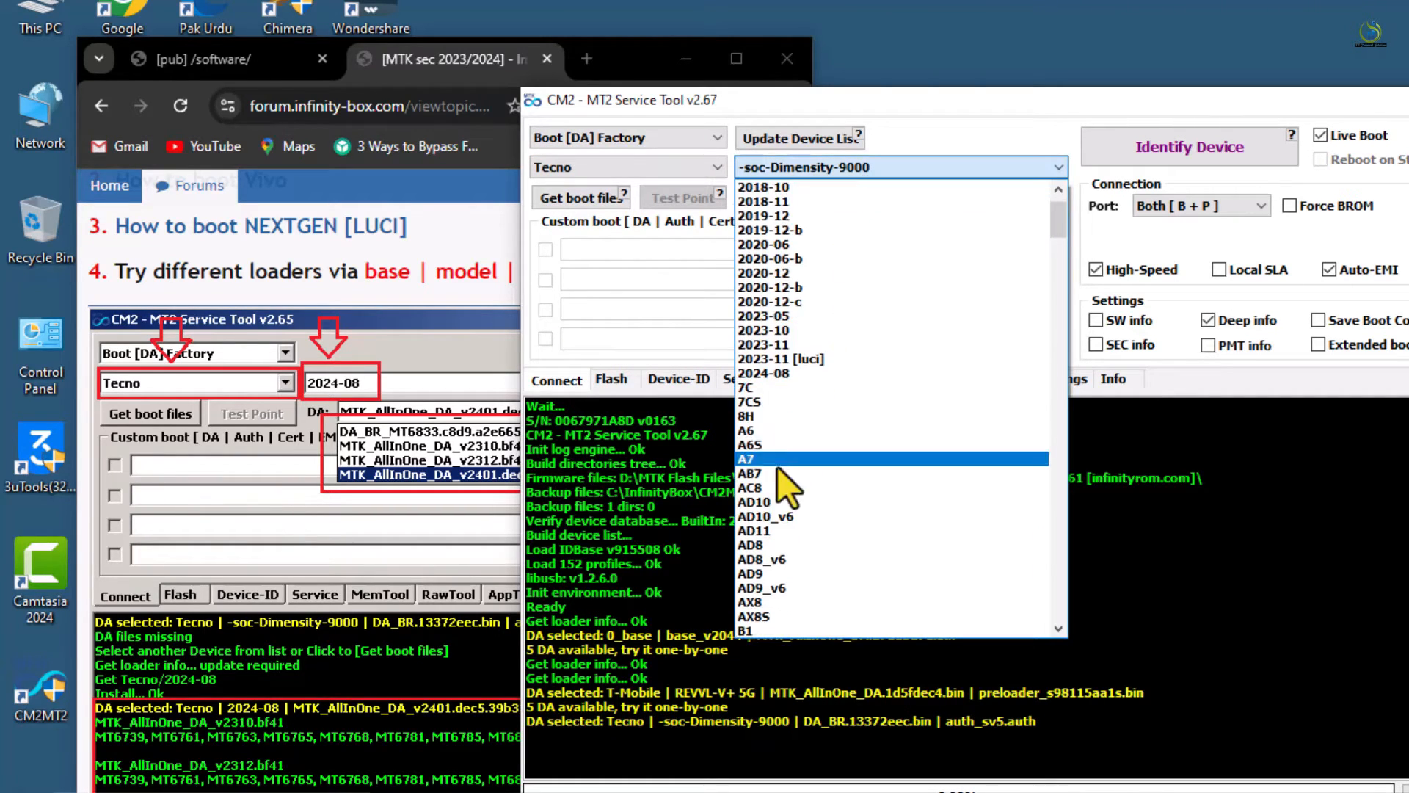
{"action": "left_click", "coordinate": [787, 408]}
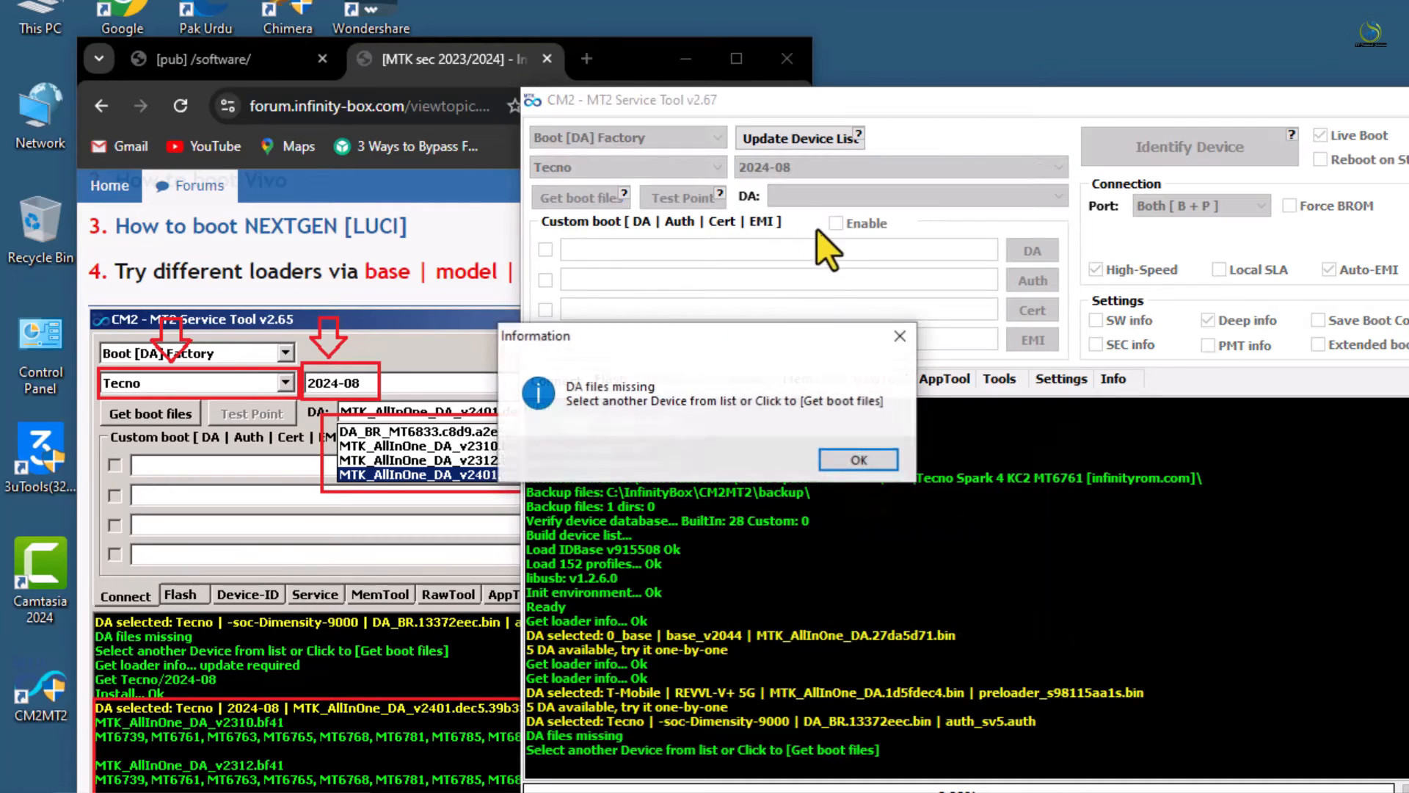
Dismiss the missing-DA notice and download the Tecno 2024-08 boot files
{"action": "left_click", "coordinate": [856, 454]}
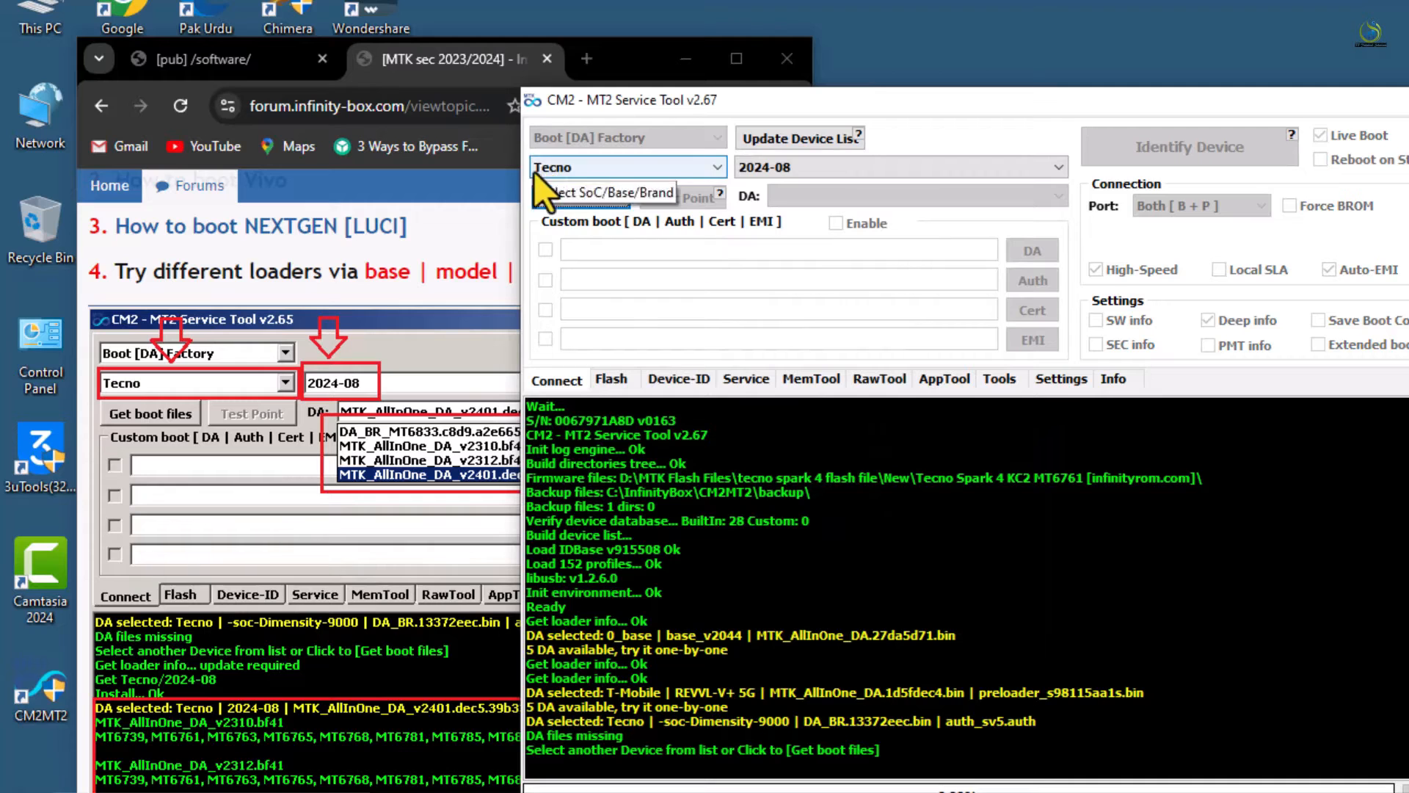
{"action": "left_click", "coordinate": [559, 195]}
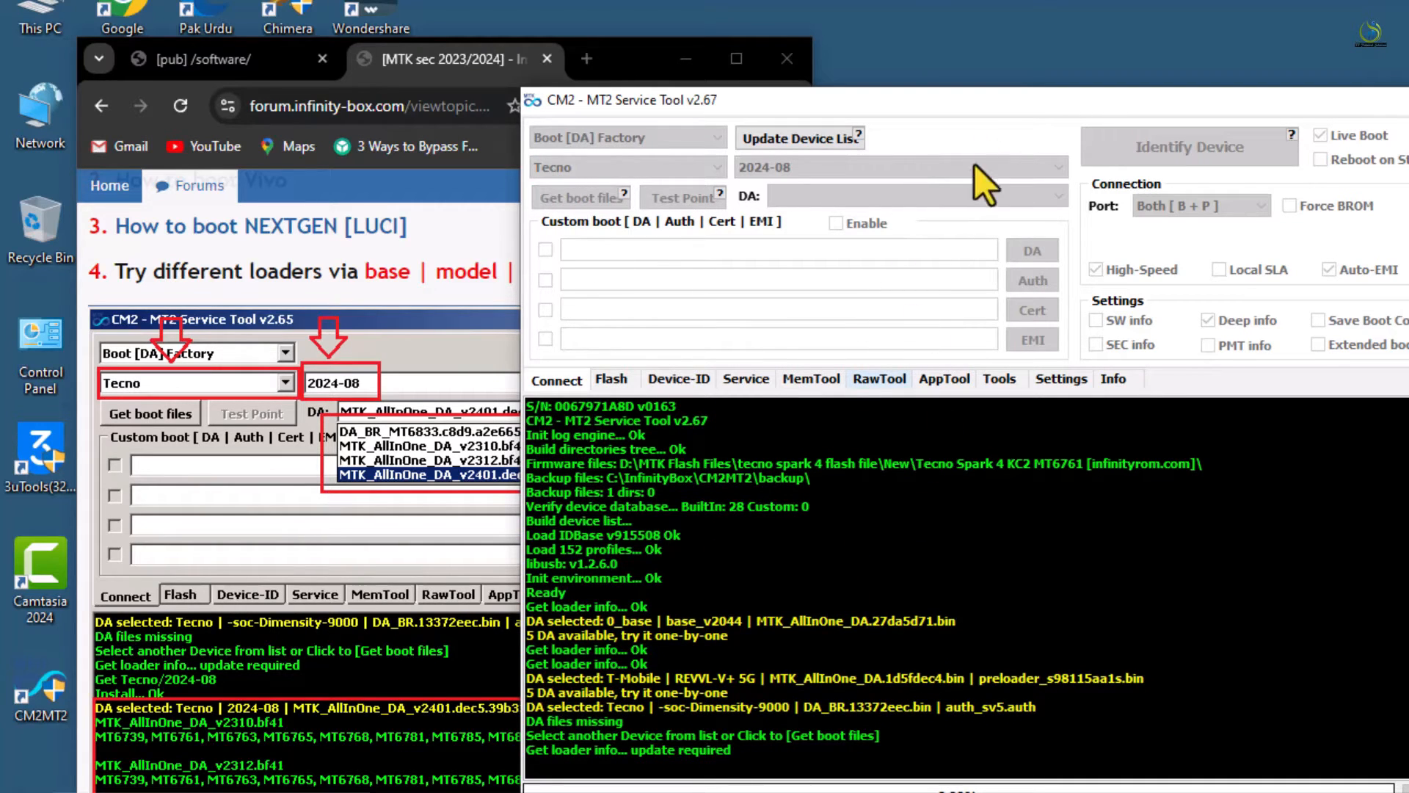
{"action": "left_click_drag", "start_coordinate": [995, 101], "coordinate": [989, 58]}
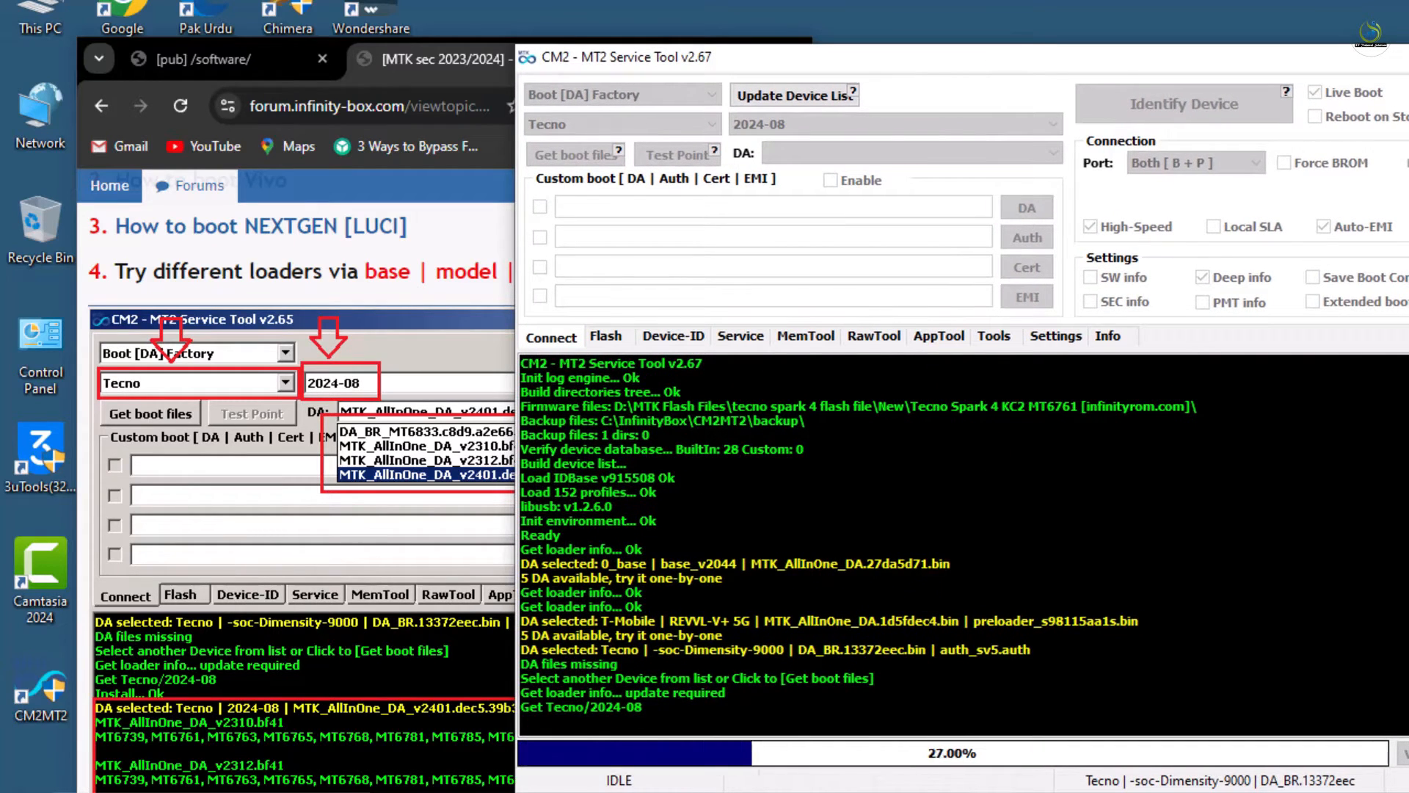
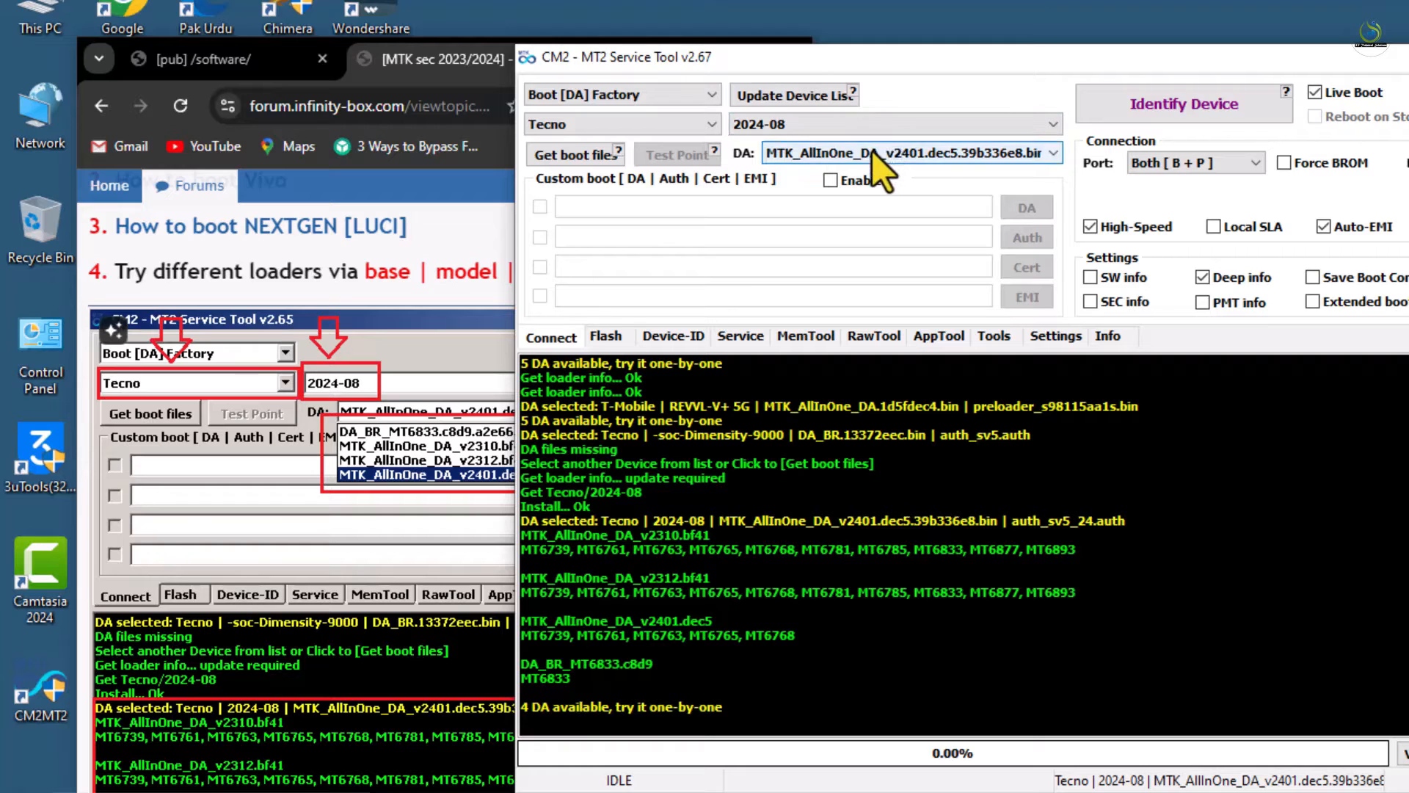
Drop down the DA list to show the four MTK DA files for Tecno 2024-08
{"action": "left_click", "coordinate": [872, 151]}
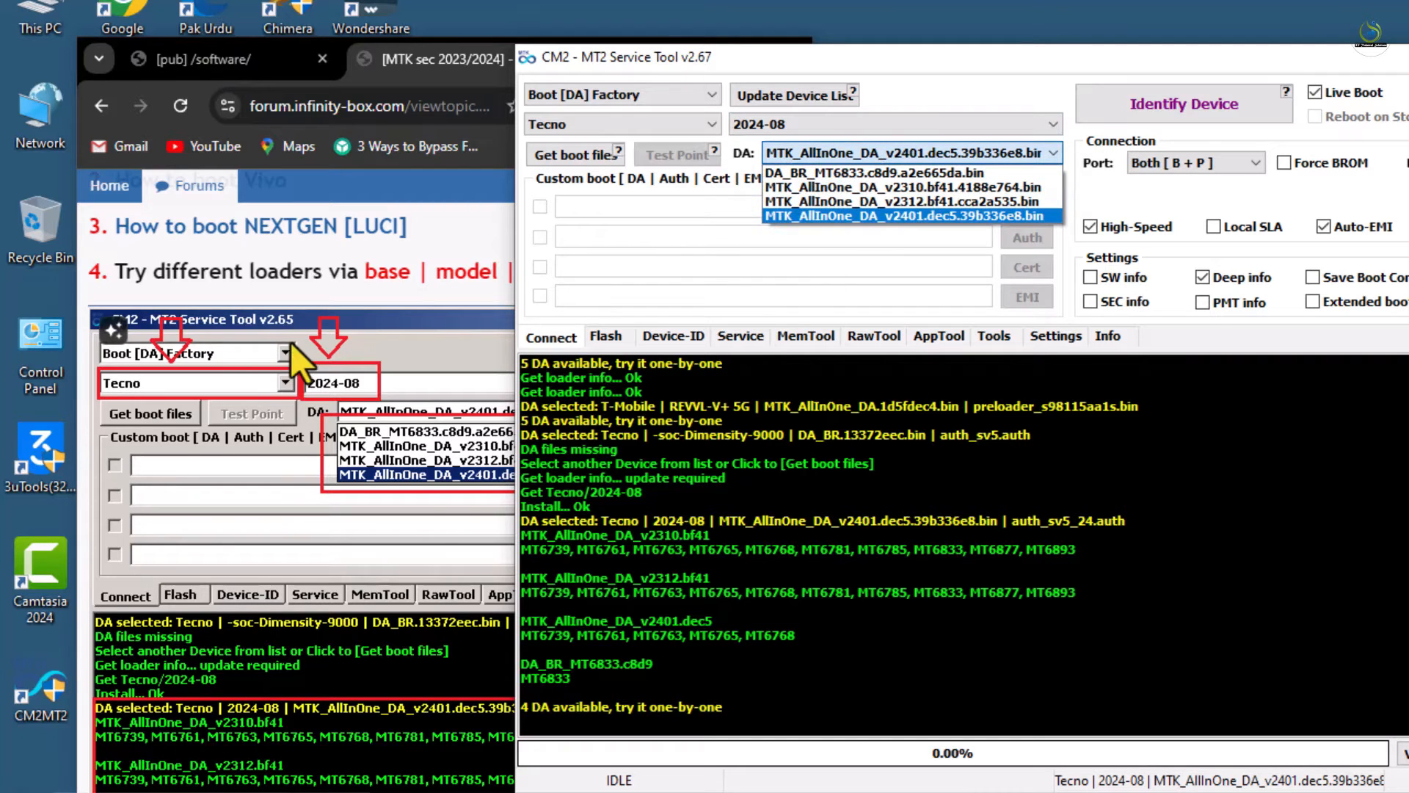
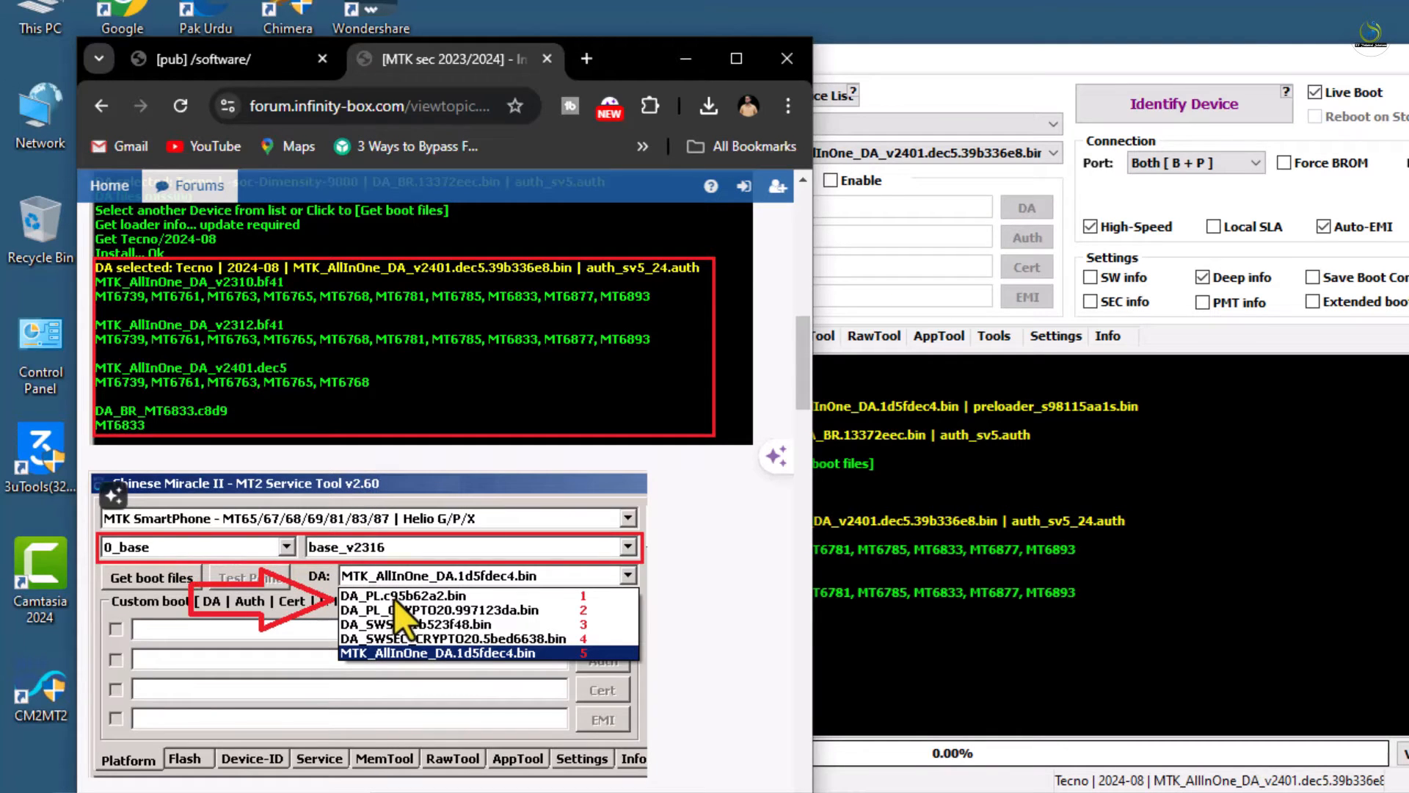
Scroll the forum MTK guide past TEST-POINT to the Boot Factory '~latest' tip, comparing it with CM2MT2
{"action": "scroll", "coordinate": [398, 587], "scroll_direction": "down", "scroll_amount": 4}
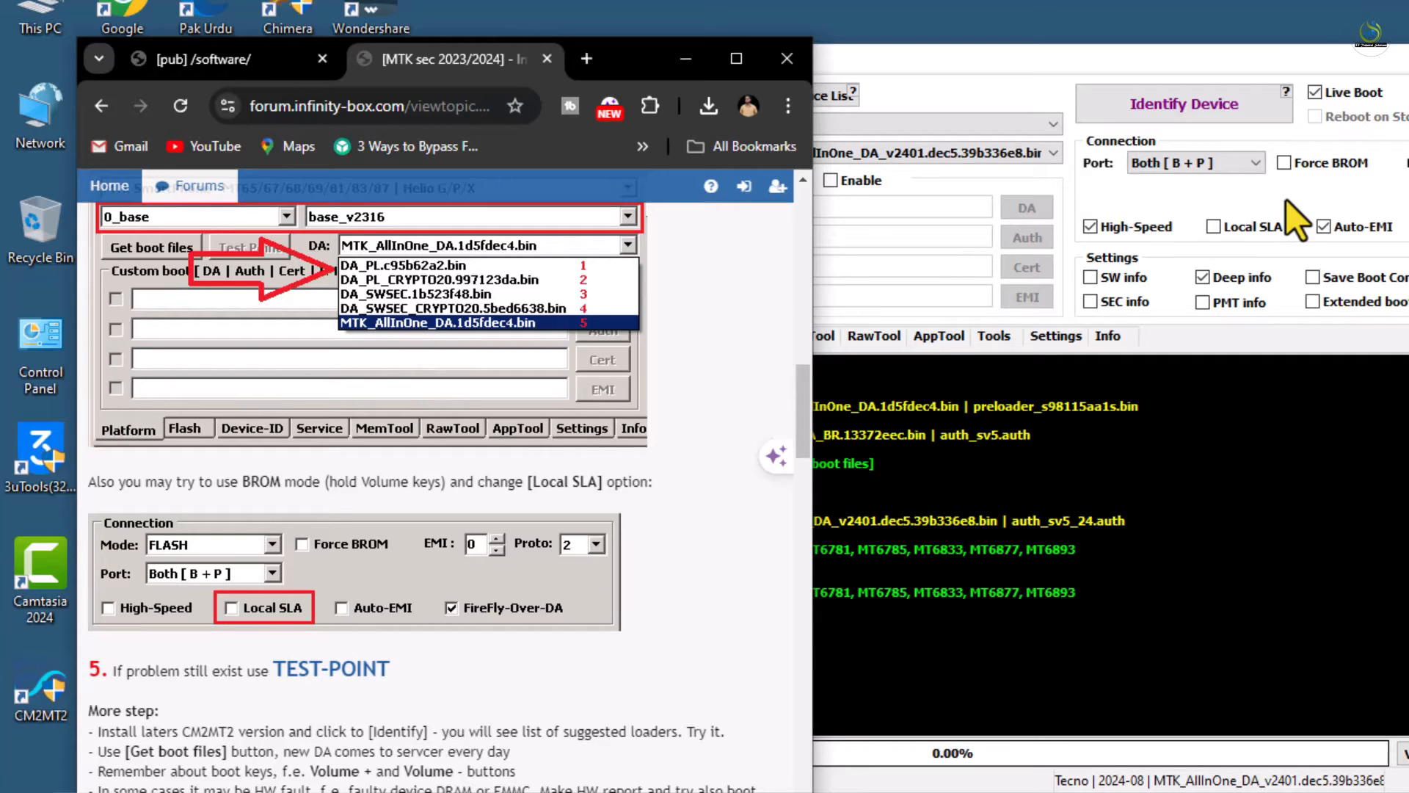
{"action": "left_click", "coordinate": [1038, 108]}
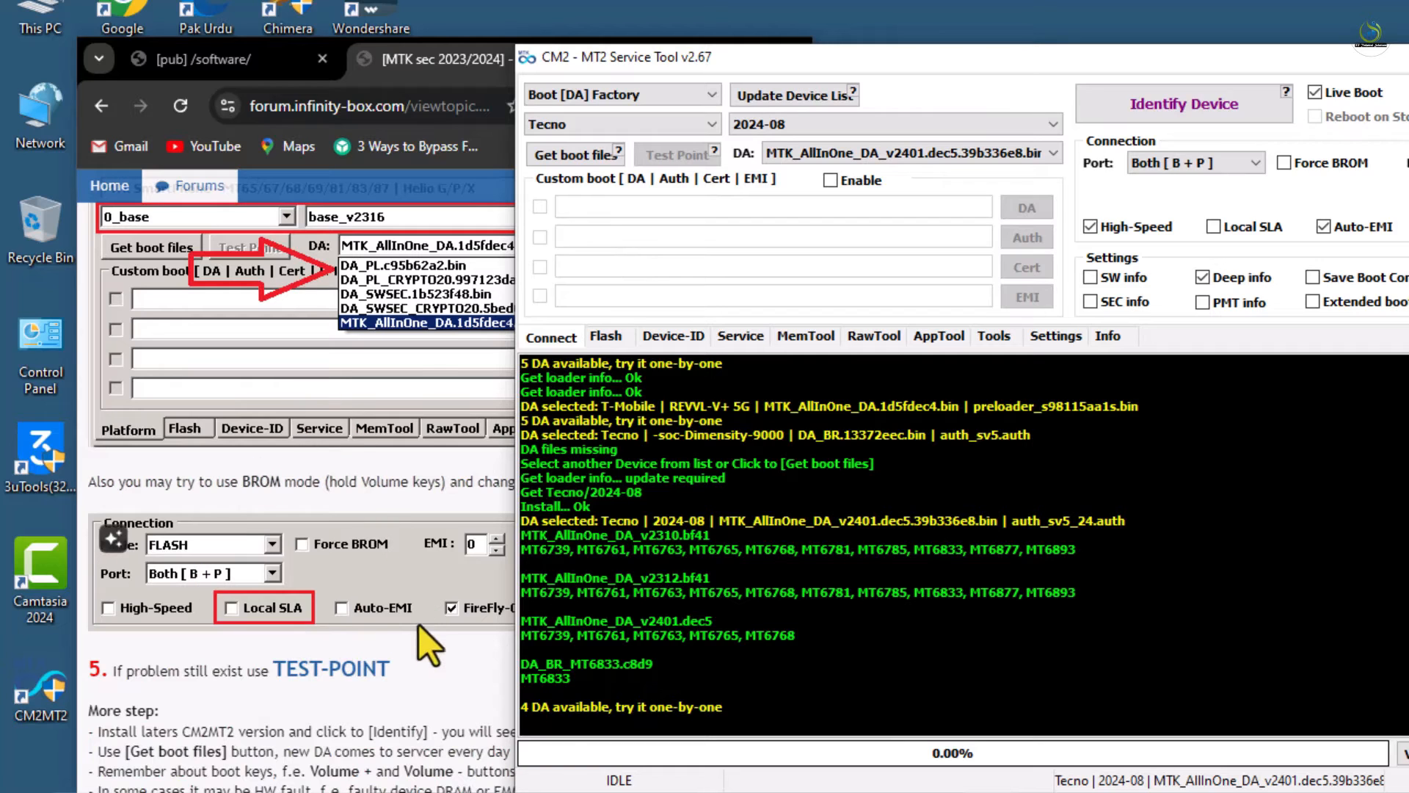
{"action": "left_click", "coordinate": [479, 689]}
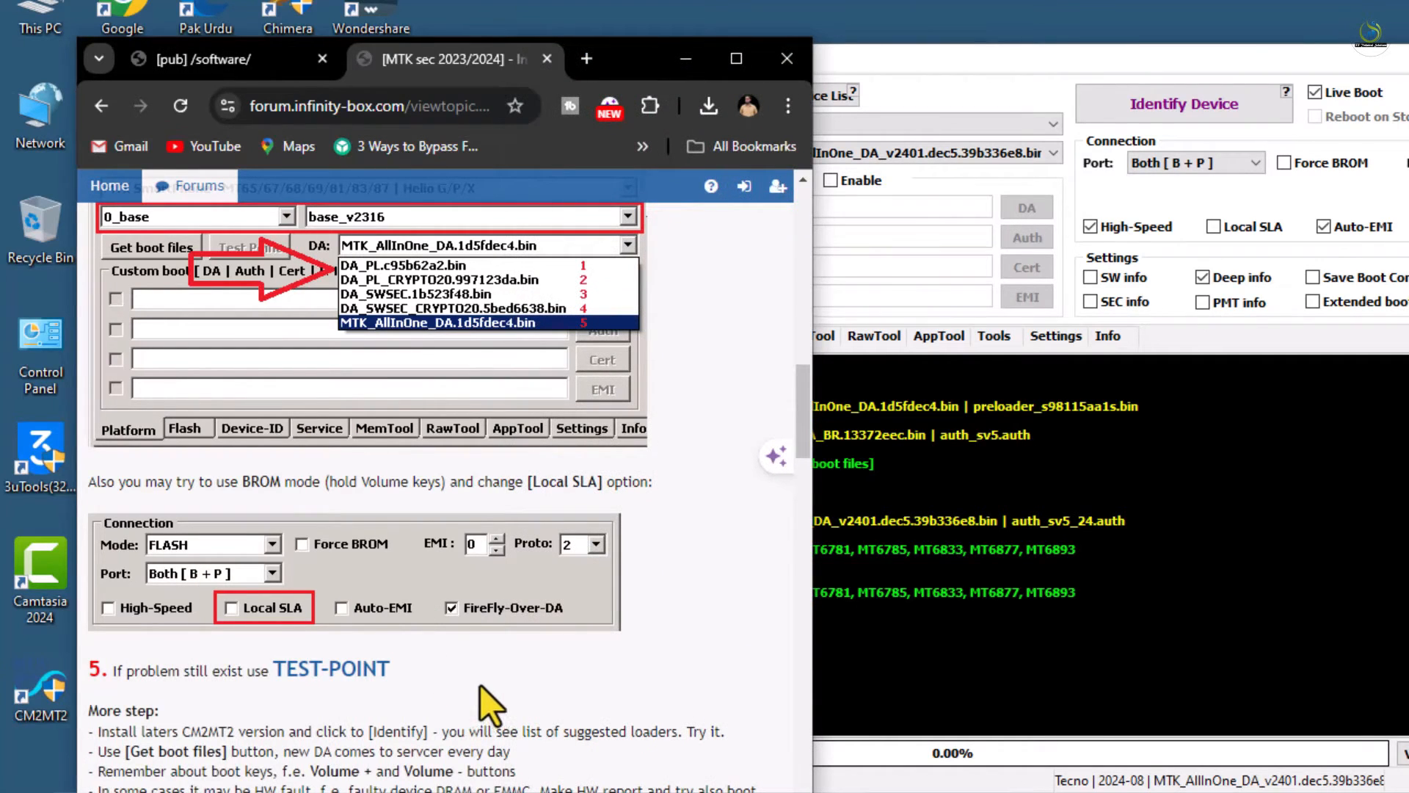
{"action": "scroll", "coordinate": [516, 511], "scroll_direction": "down", "scroll_amount": 3}
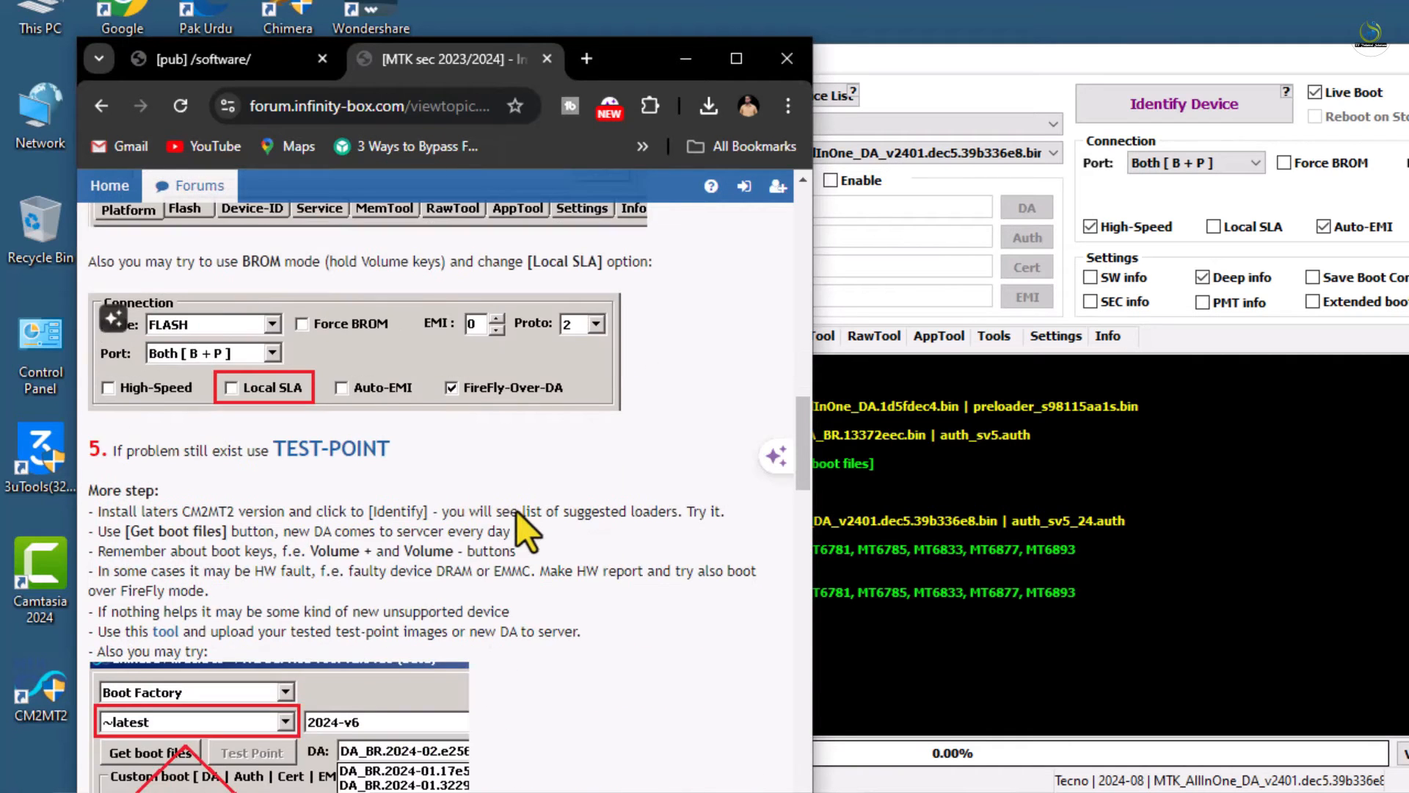
{"action": "scroll", "coordinate": [516, 512], "scroll_direction": "down", "scroll_amount": 2}
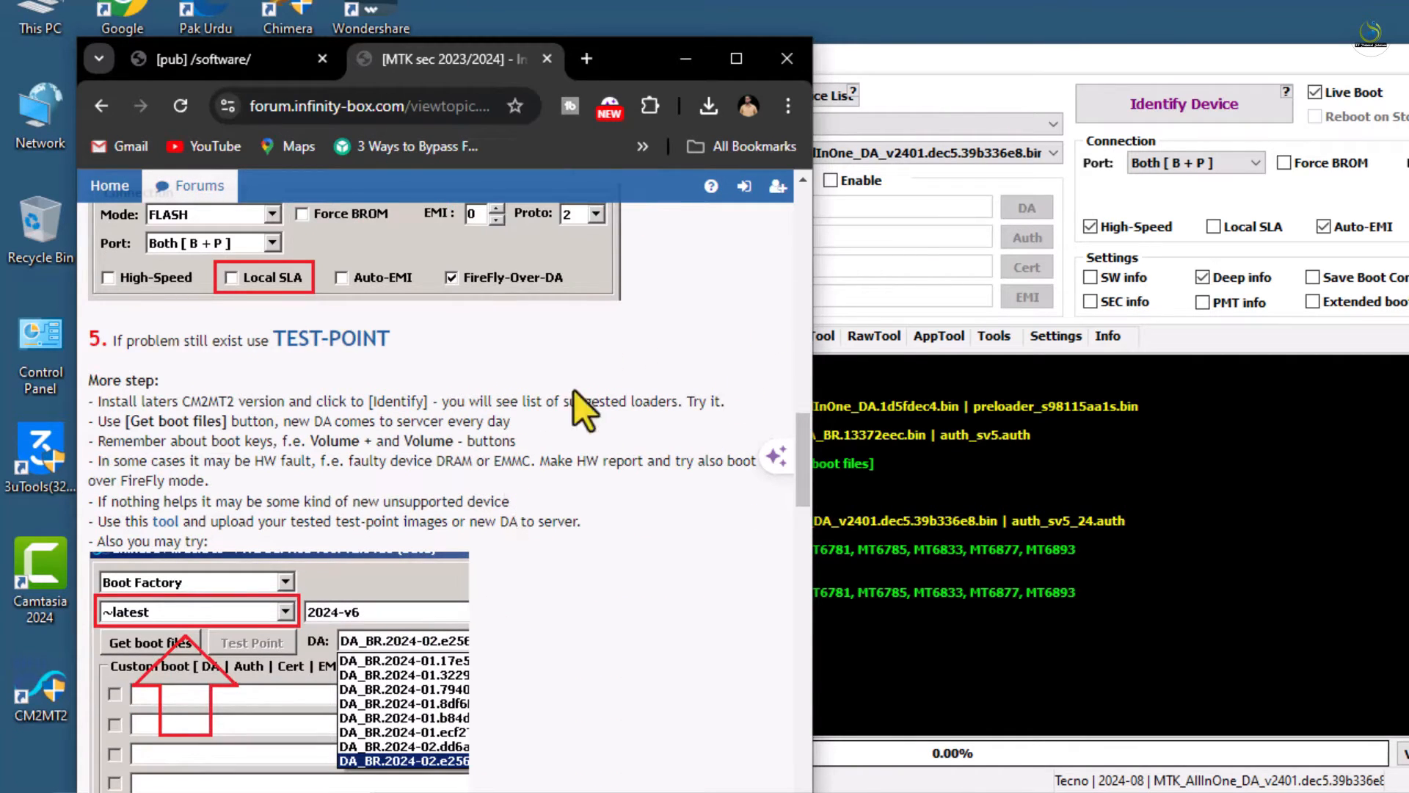
{"action": "scroll", "coordinate": [323, 441], "scroll_direction": "down", "scroll_amount": 5}
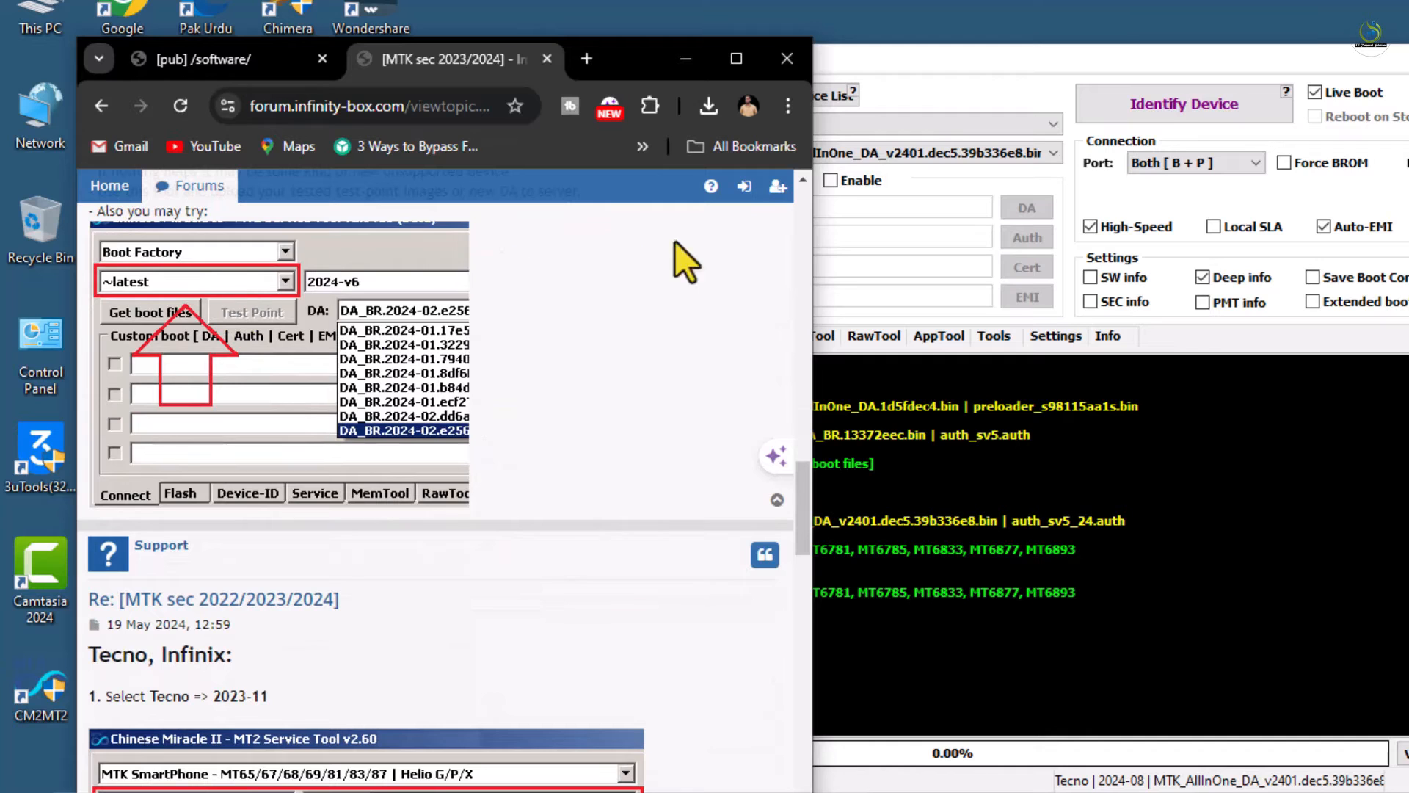
{"action": "left_click", "coordinate": [845, 231]}
Choose '~latest' as the brand, selecting version 2023-v6 and triggering the 'DA files missing' notice
{"action": "left_click", "coordinate": [682, 117]}
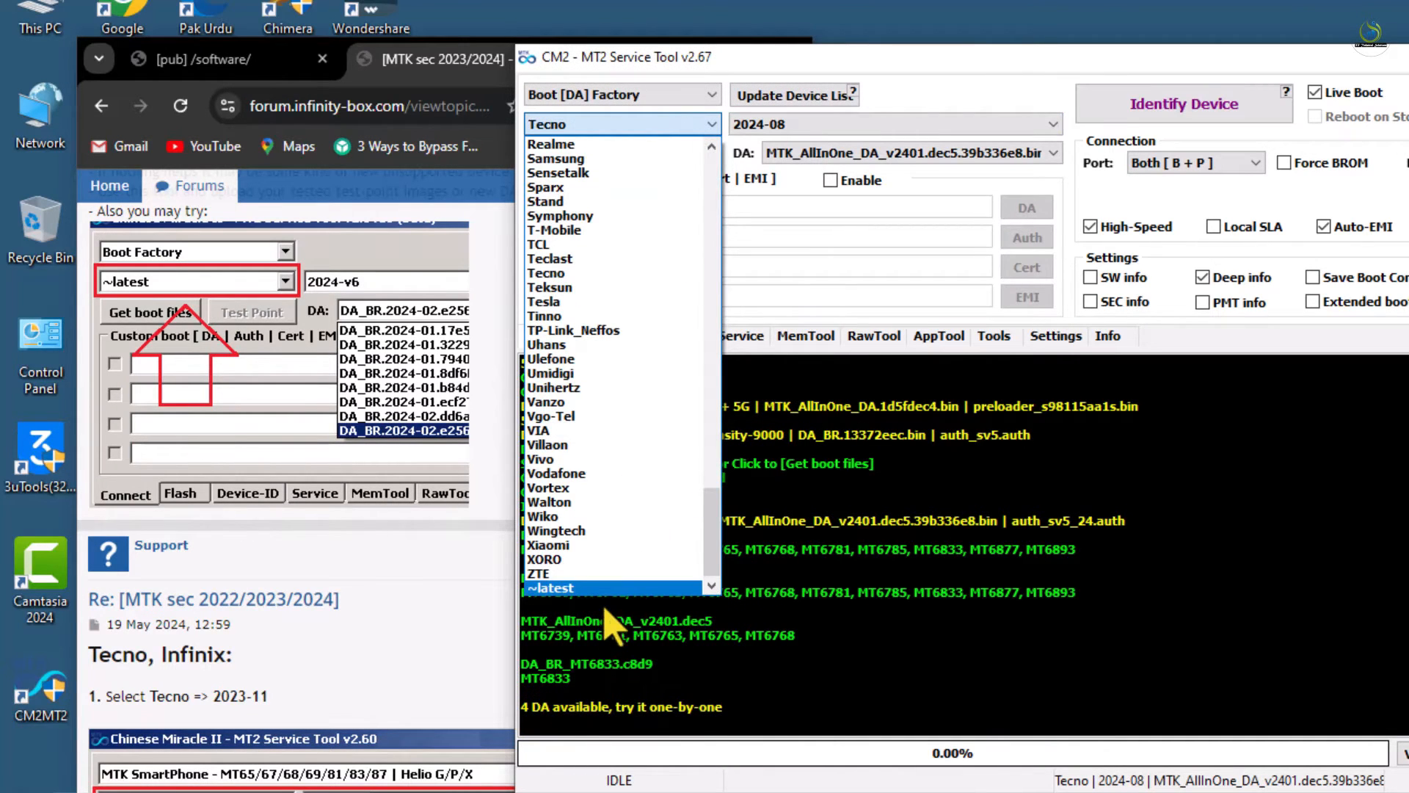
{"action": "left_click", "coordinate": [614, 588]}
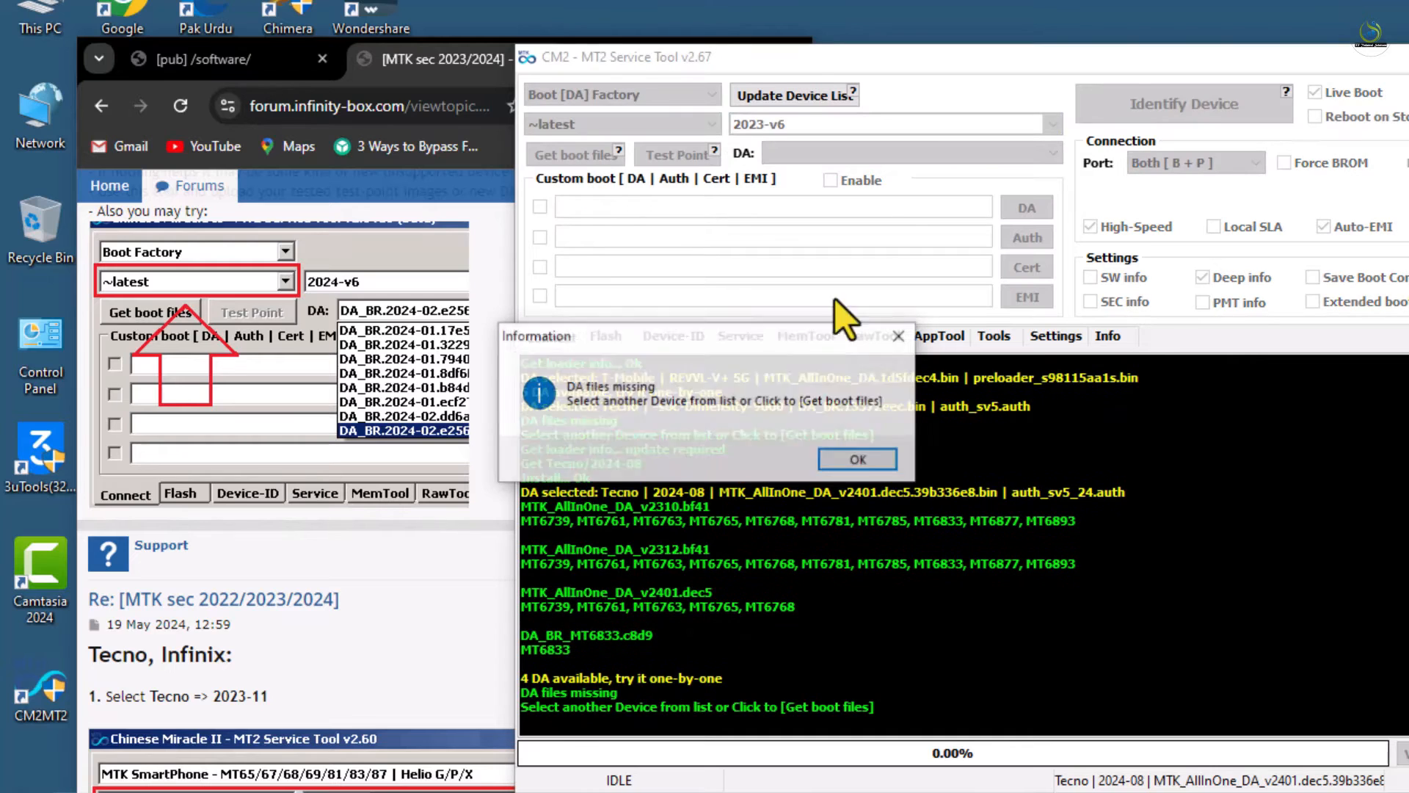
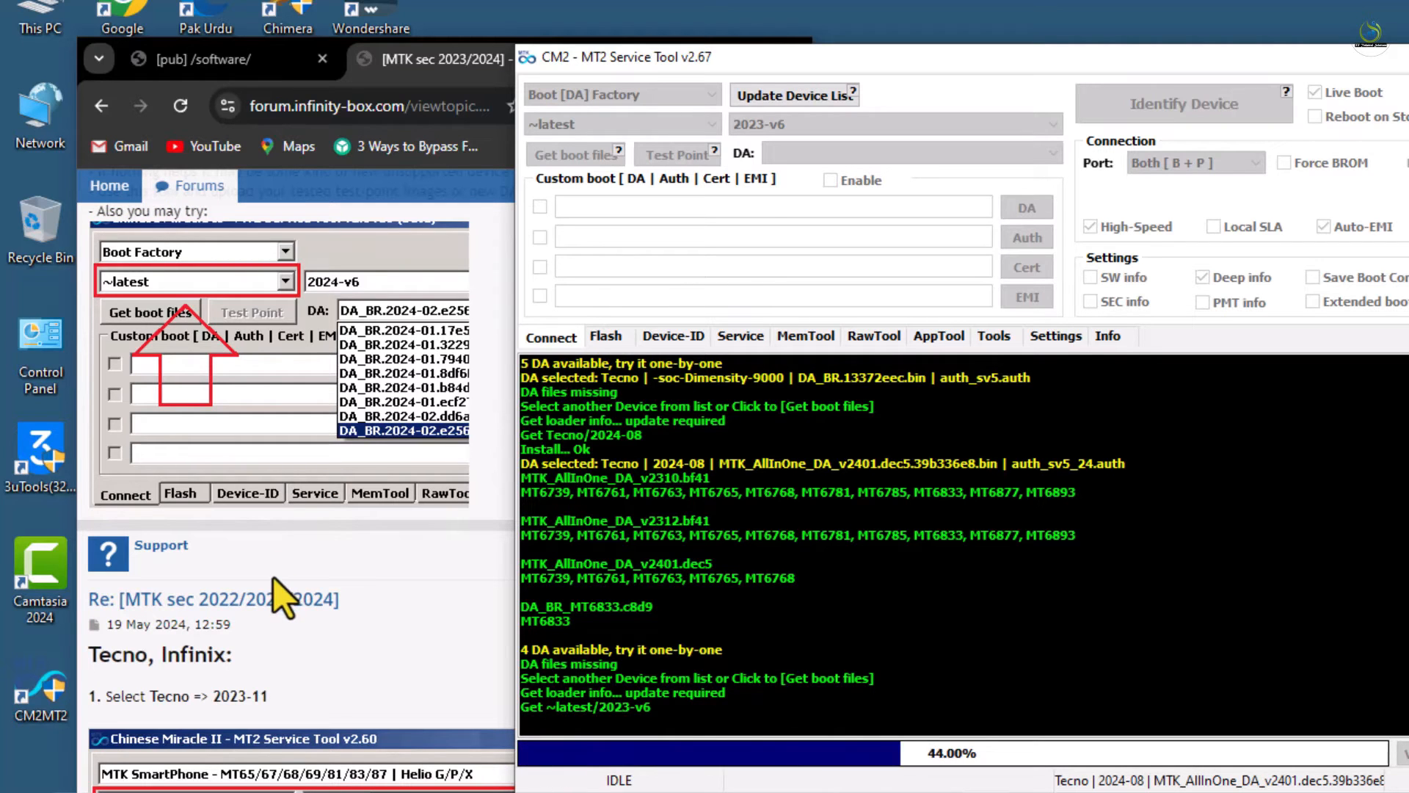
Scroll through the forum MTK guide while ~latest 2023-v6 loads DA_BR.2023-12.c2490704.bin, reporting 28 DA
{"action": "scroll", "coordinate": [273, 578], "scroll_direction": "down", "scroll_amount": 3}
{"action": "scroll", "coordinate": [273, 577], "scroll_direction": "down", "scroll_amount": 2}
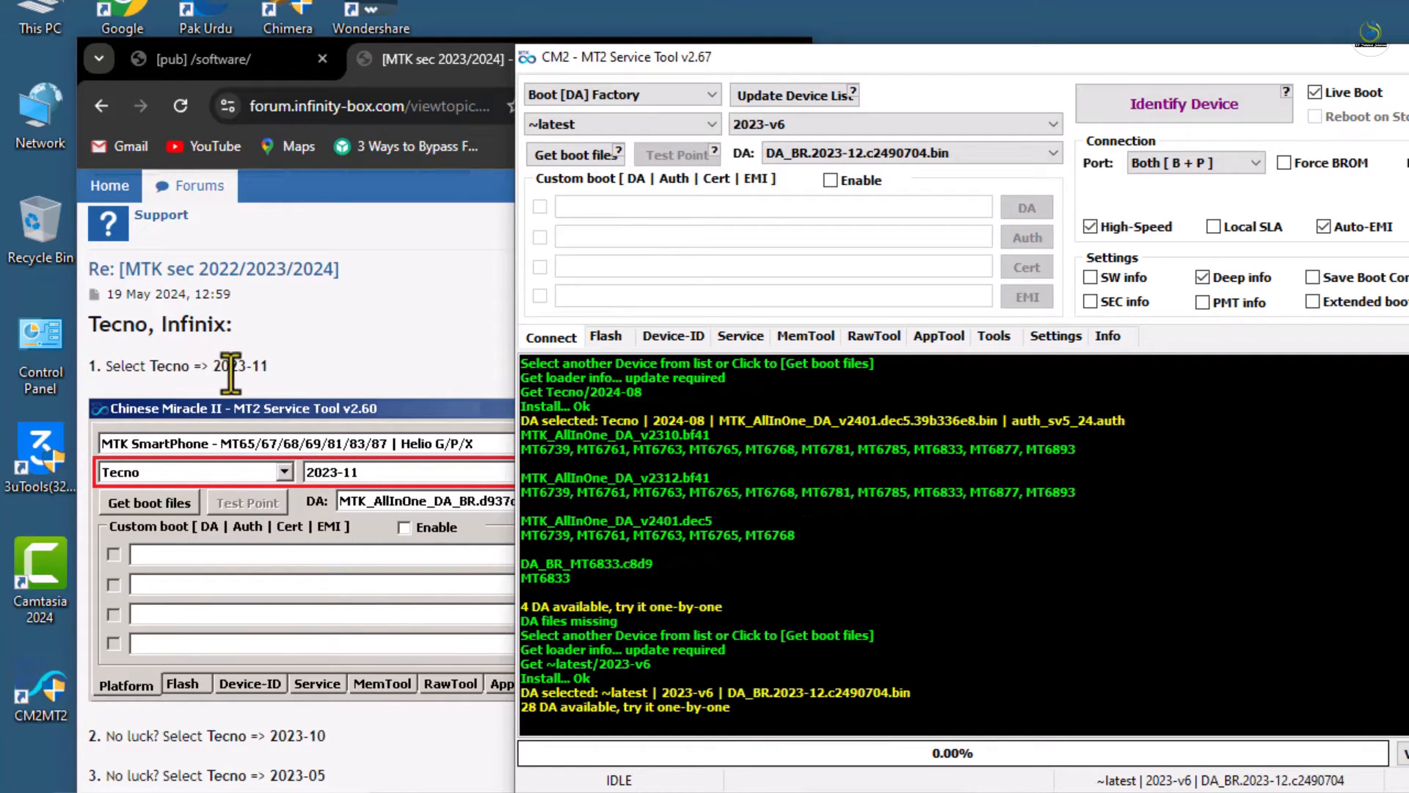
{"action": "scroll", "coordinate": [331, 392], "scroll_direction": "down", "scroll_amount": 1}
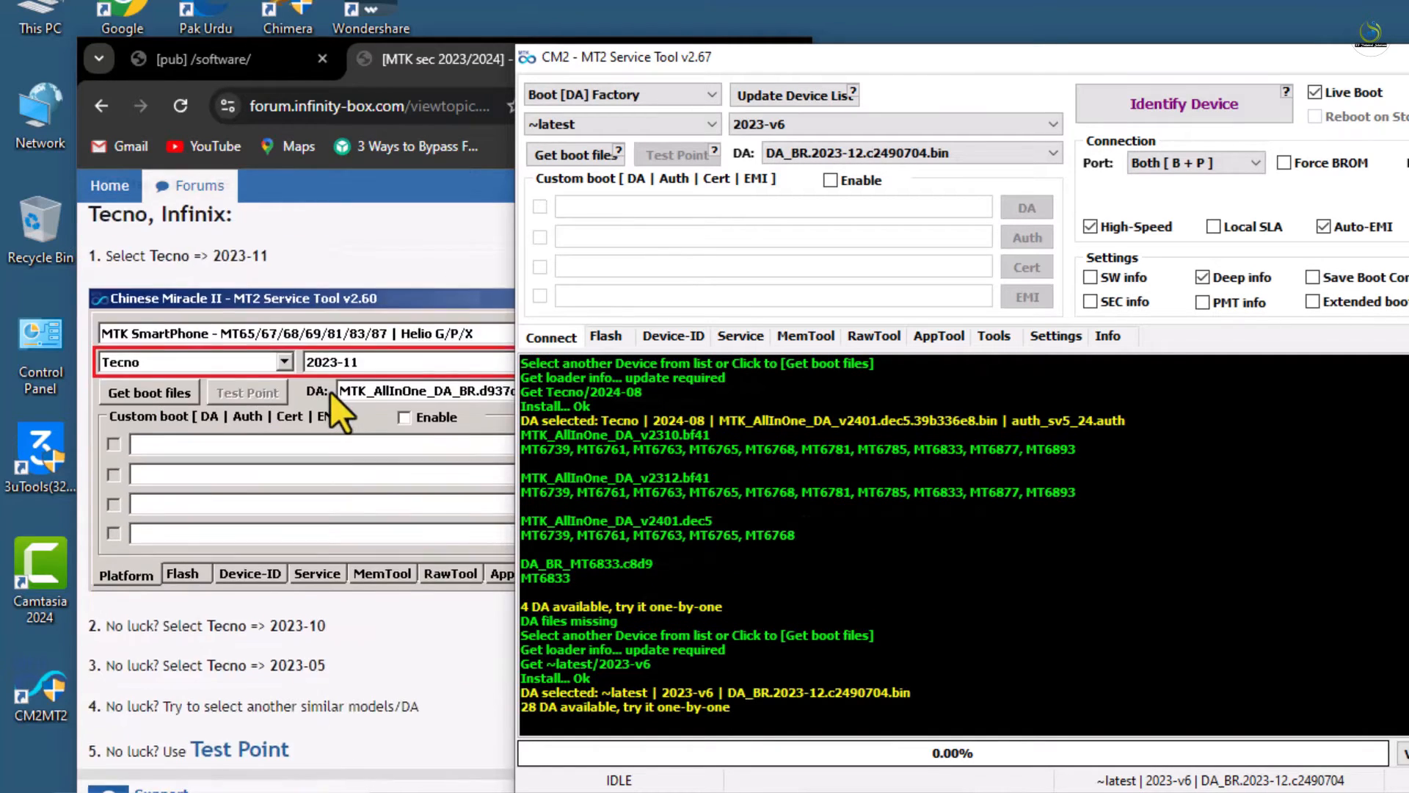
{"action": "scroll", "coordinate": [333, 427], "scroll_direction": "down", "scroll_amount": 2}
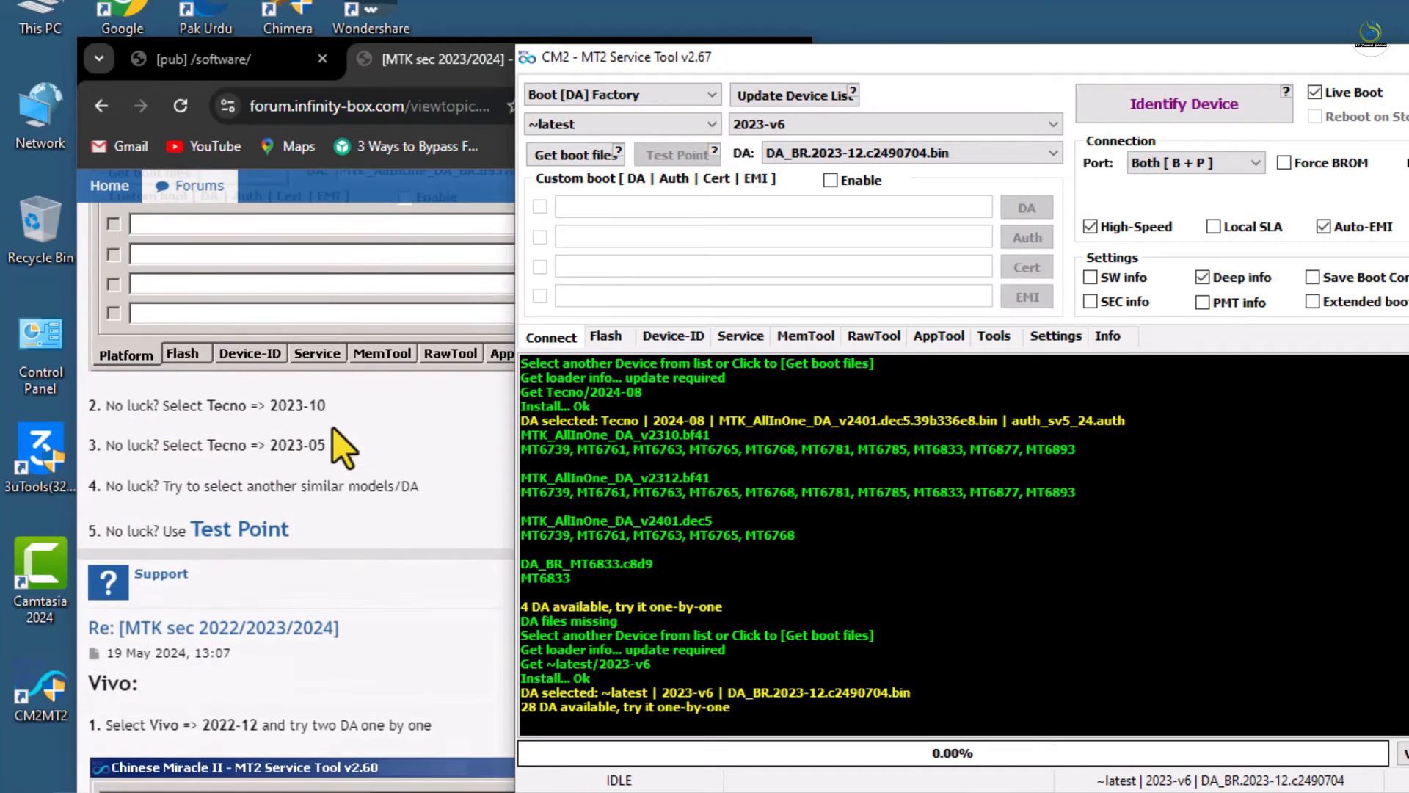
{"action": "scroll", "coordinate": [279, 550], "scroll_direction": "down", "scroll_amount": 4}
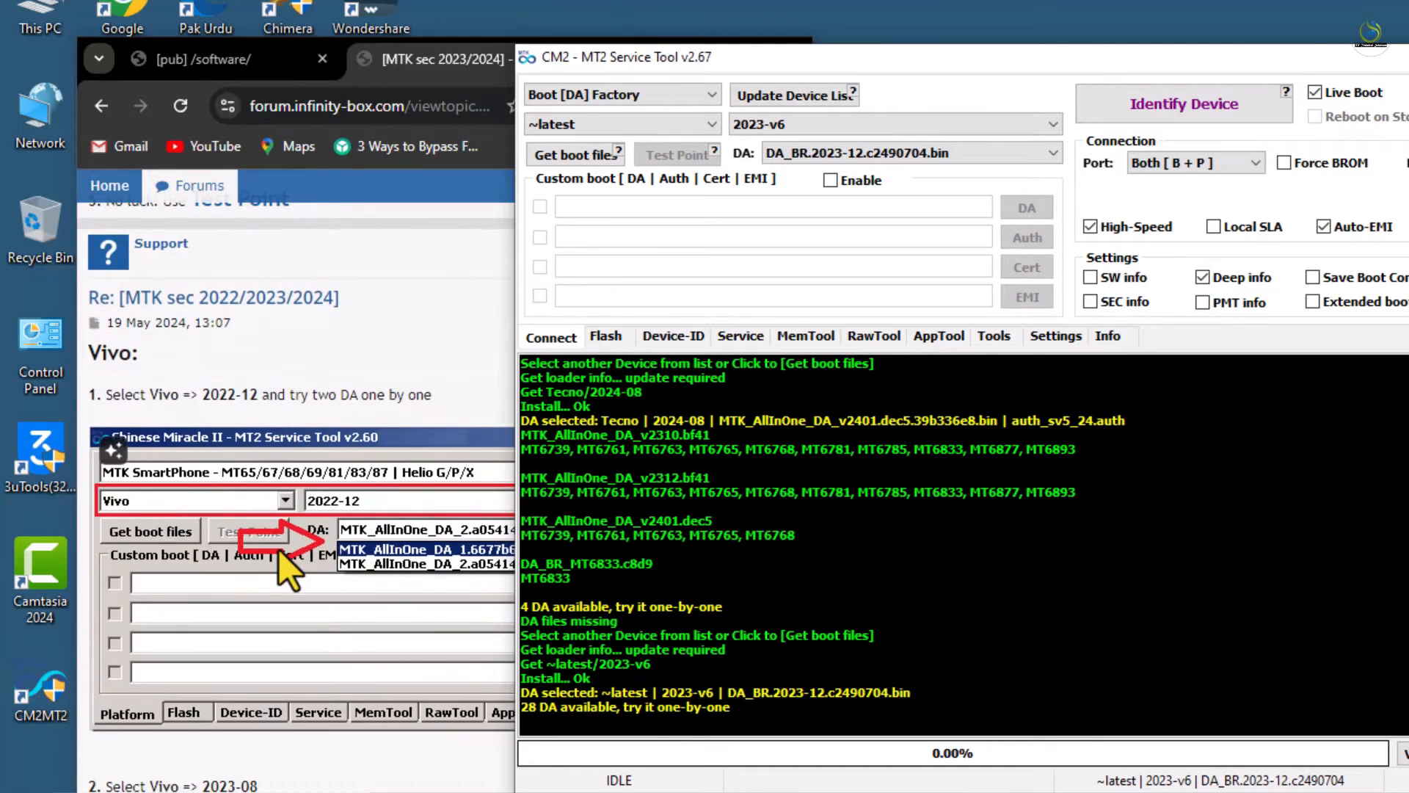
{"action": "scroll", "coordinate": [336, 517], "scroll_direction": "down", "scroll_amount": 3}
{"action": "scroll", "coordinate": [335, 517], "scroll_direction": "down", "scroll_amount": 3}
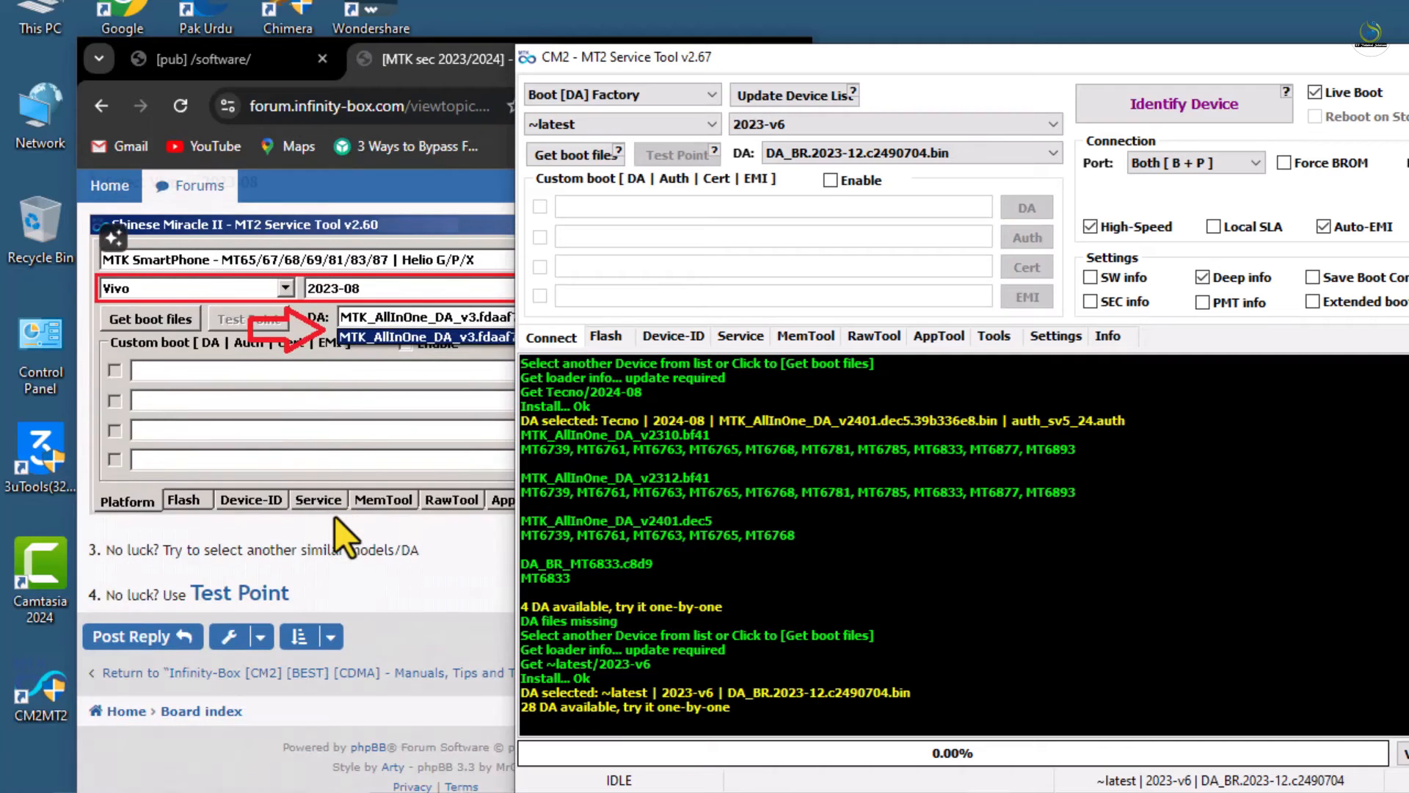
{"action": "scroll", "coordinate": [336, 517], "scroll_direction": "up", "scroll_amount": 10}
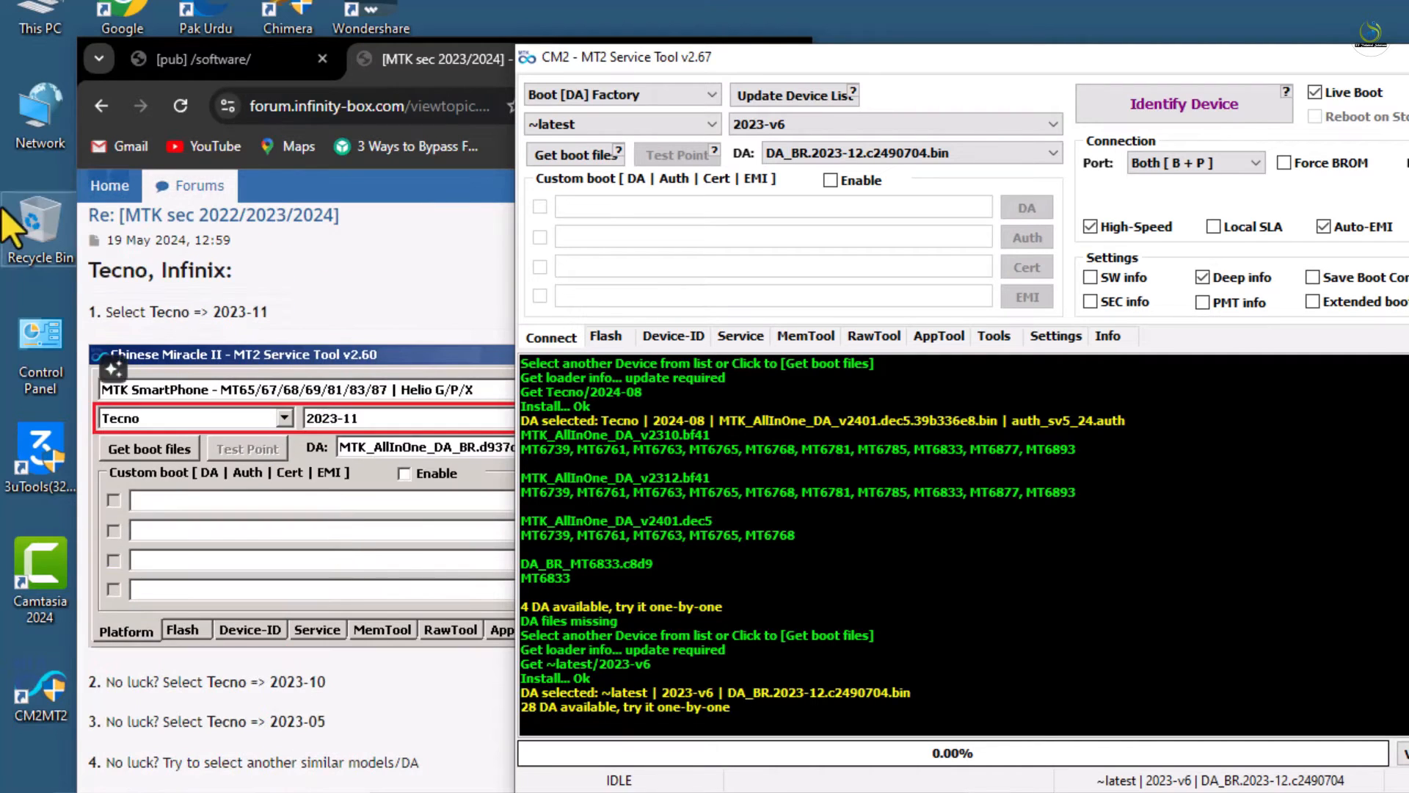
Go back to the Infinity-Box news changelog, scroll the release notes, then show CM2-MT2's RawTool options
{"action": "left_click", "coordinate": [102, 106]}
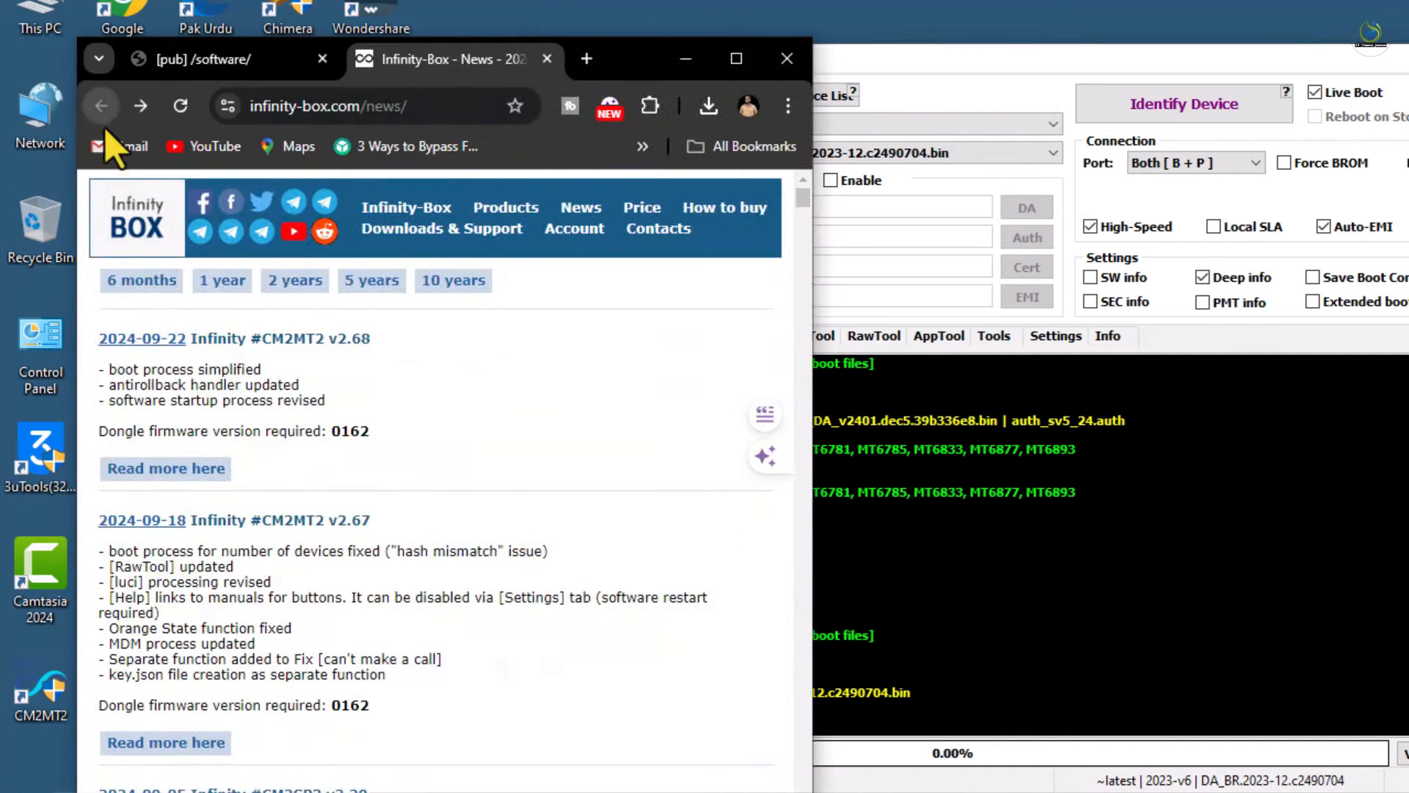
{"action": "scroll", "coordinate": [241, 456], "scroll_direction": "down", "scroll_amount": 1}
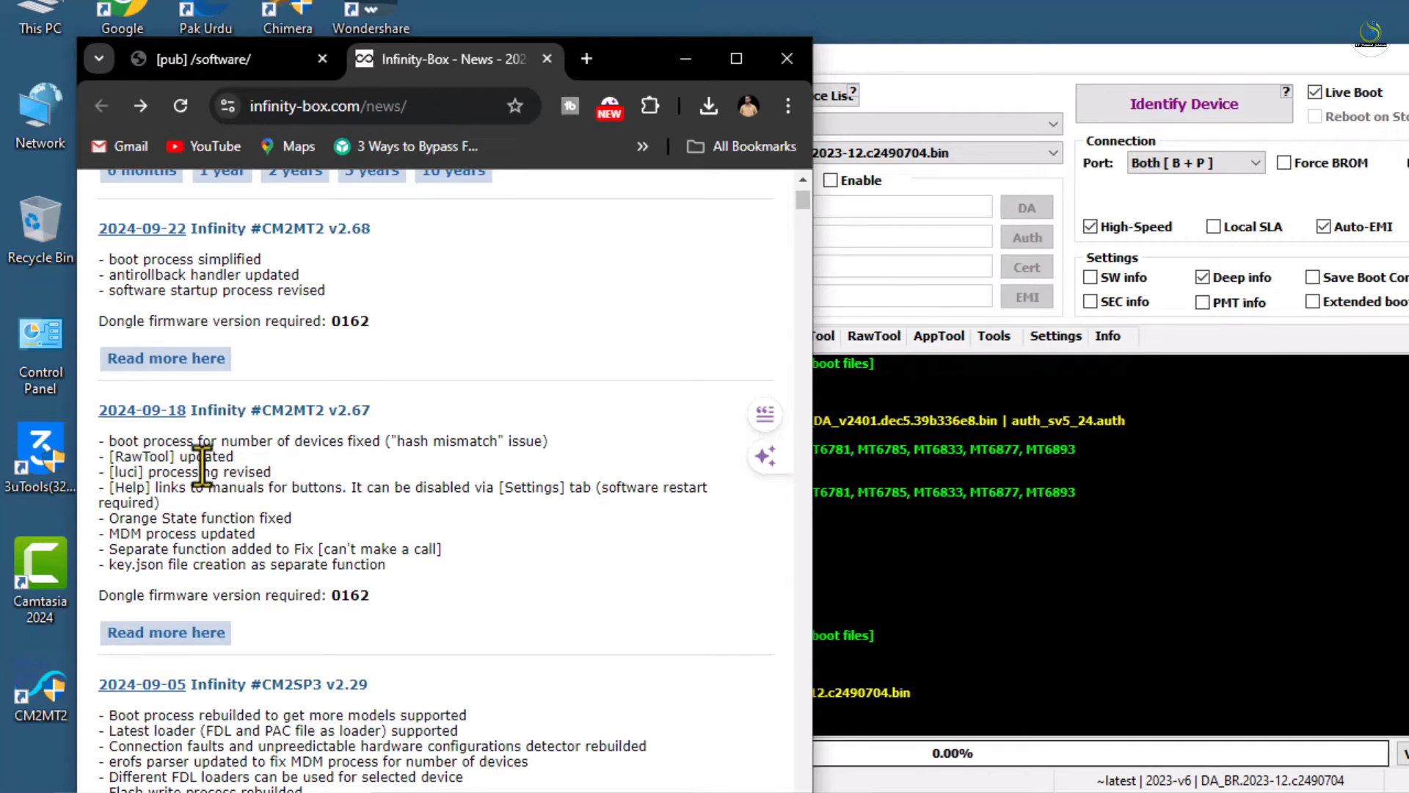
{"action": "left_click", "coordinate": [893, 340]}
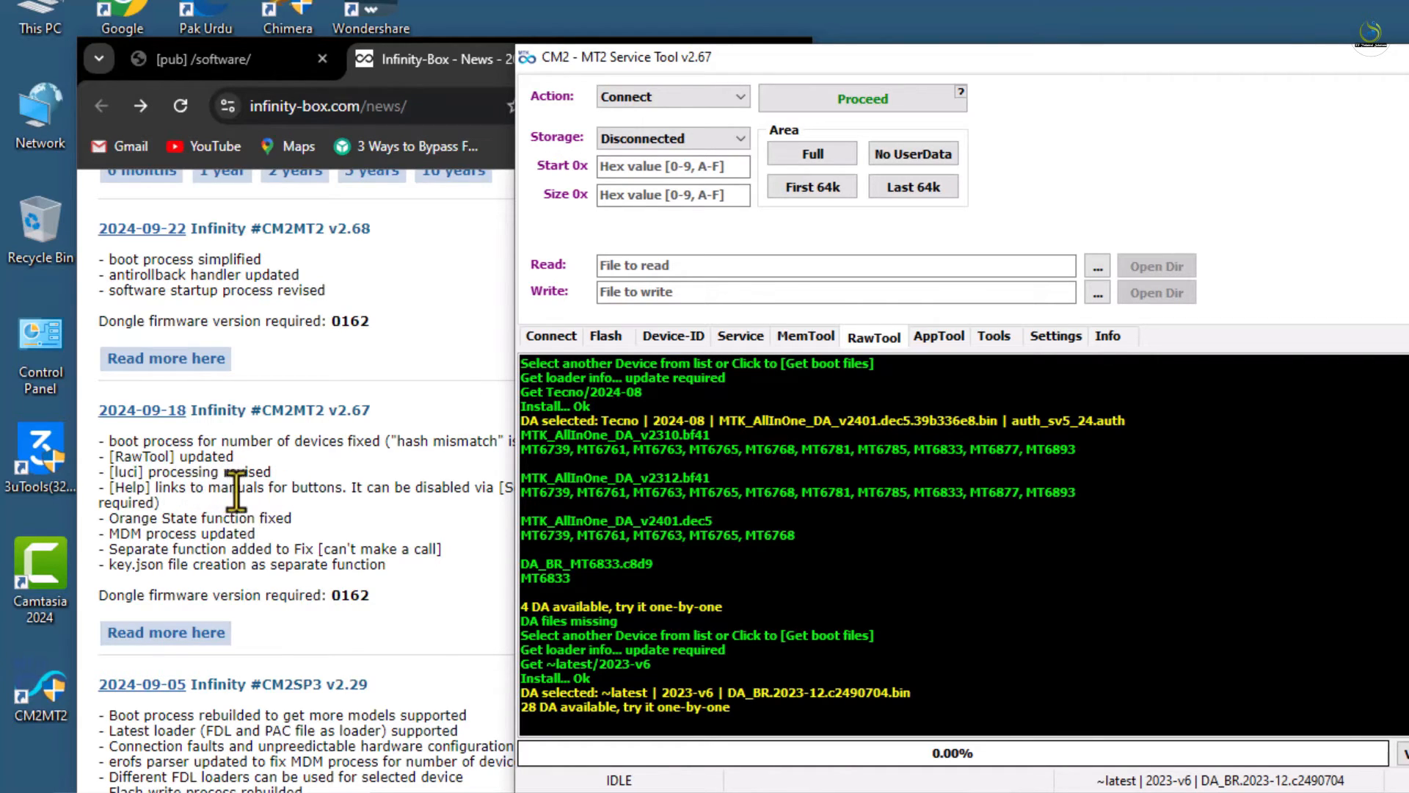
Bring the news changelog up, return to CM2MT2, and view its AppTool and MemTool sections
{"action": "left_click", "coordinate": [437, 562]}
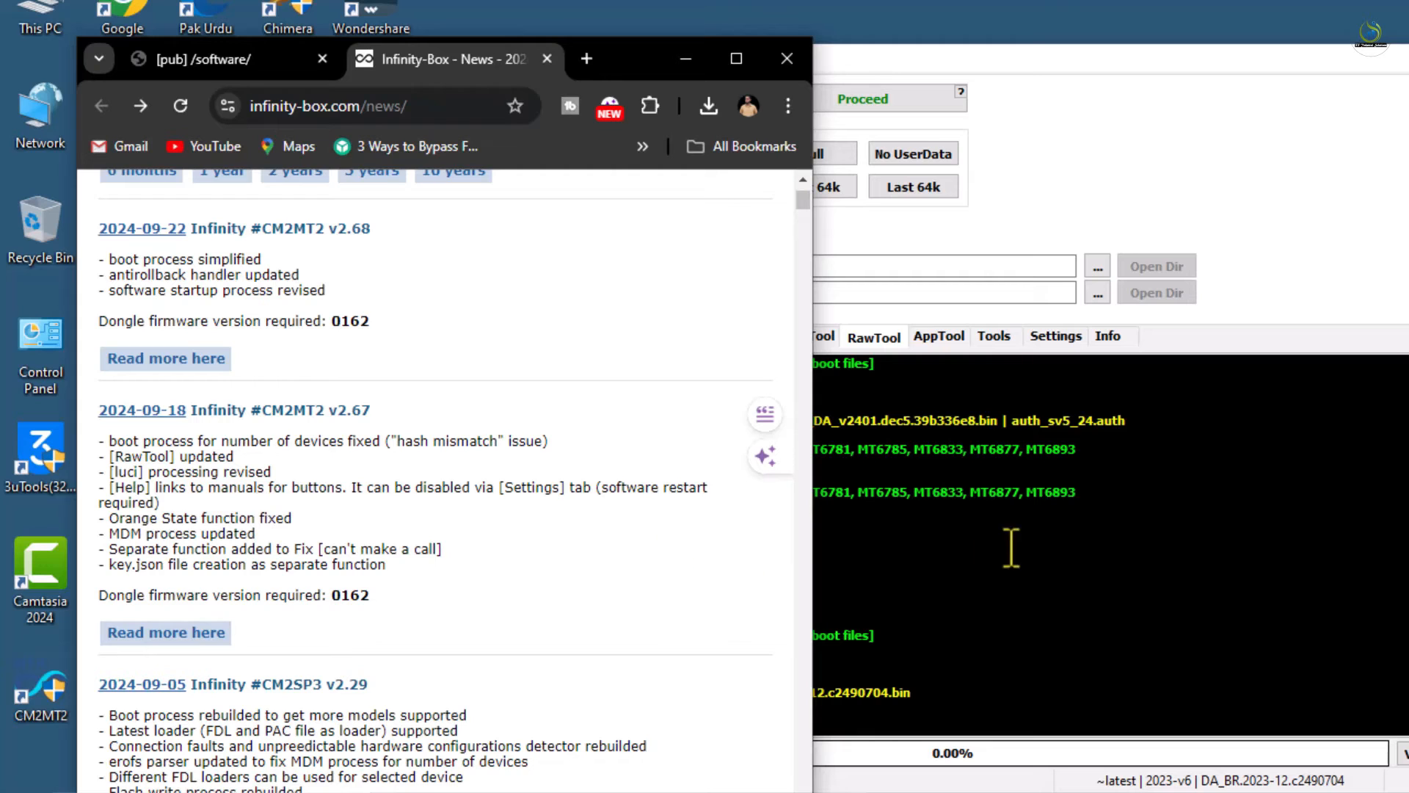
{"action": "left_click", "coordinate": [1164, 567]}
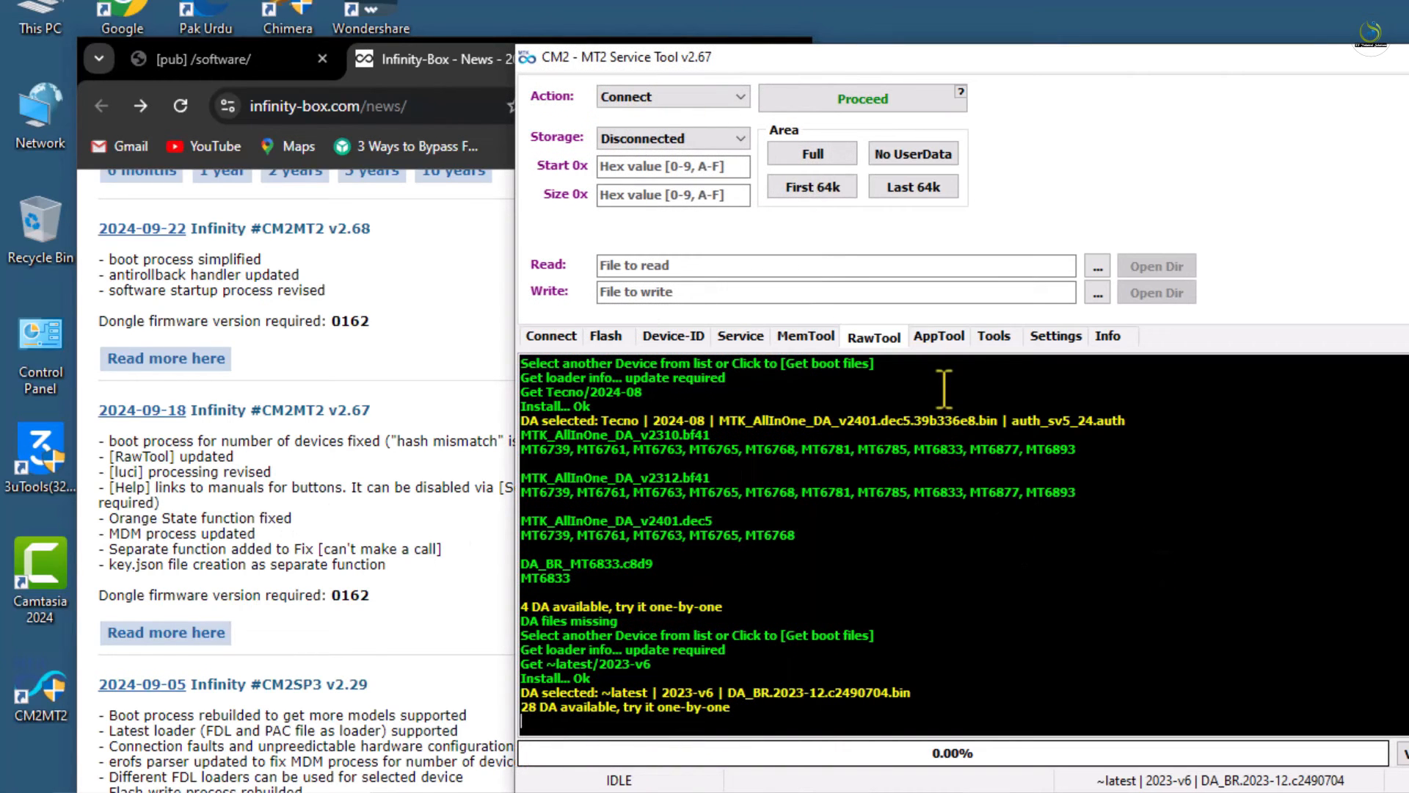
{"action": "left_click", "coordinate": [947, 343]}
{"action": "left_click", "coordinate": [807, 340]}
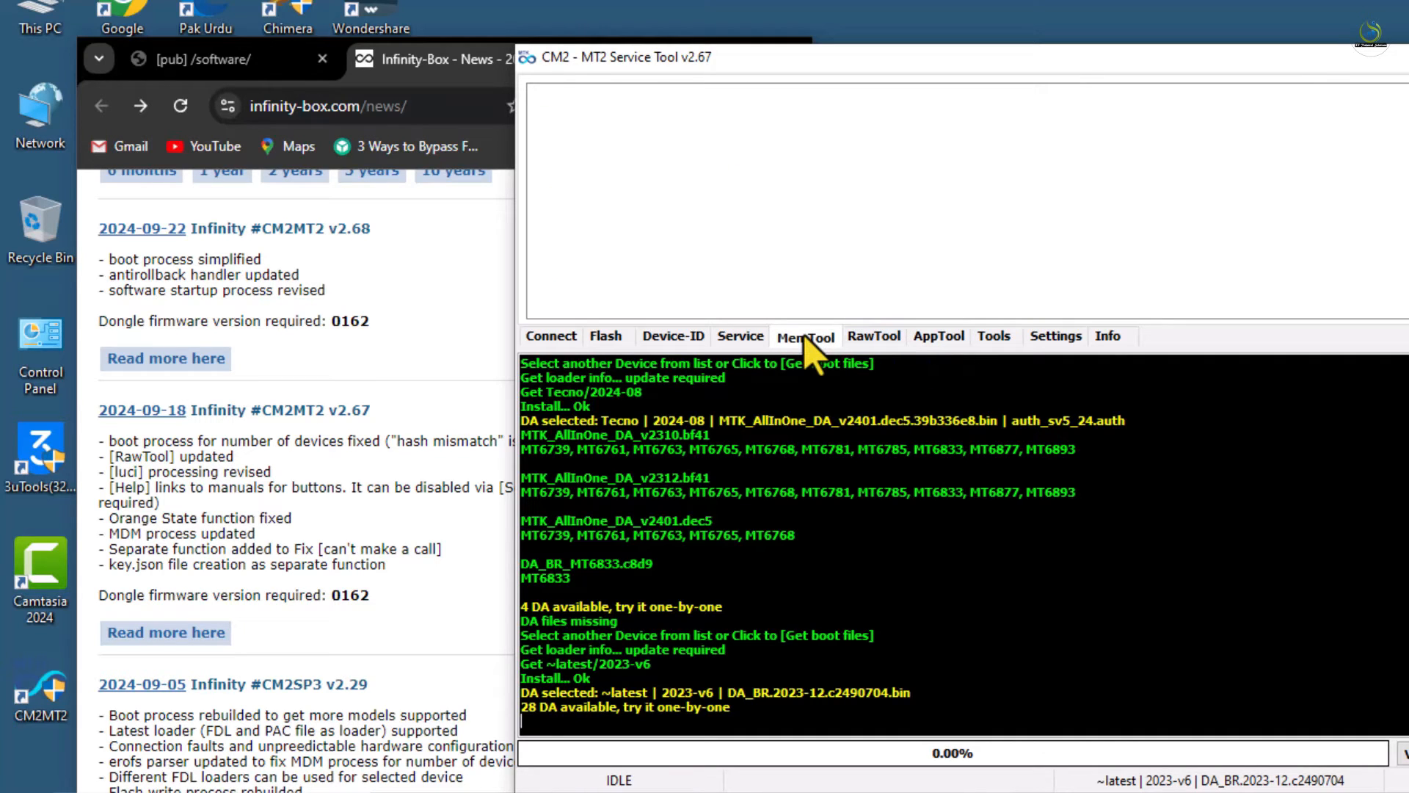
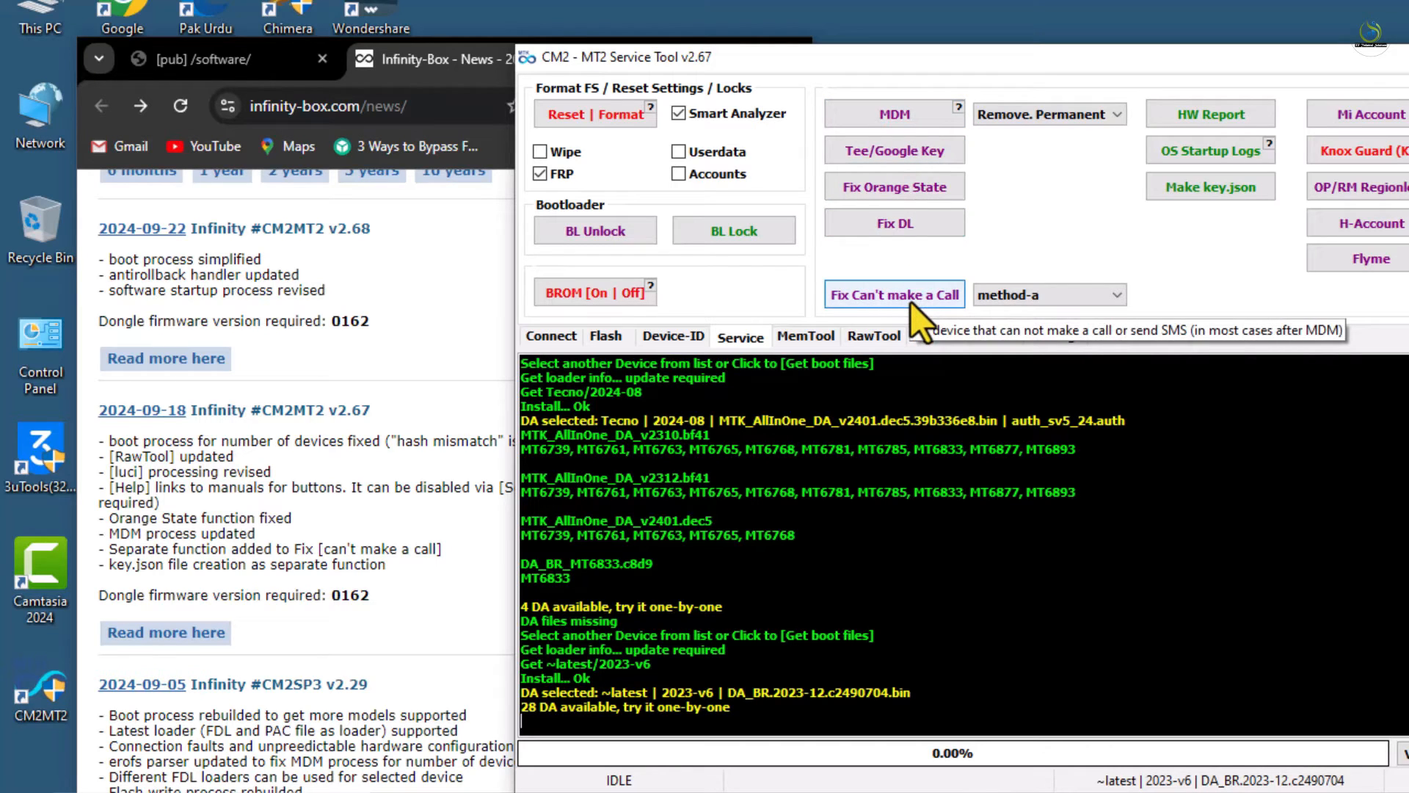
Expand the 'Fix Can't make a Call' method list on the Service tab, showing method-a and method-b
{"action": "left_click", "coordinate": [976, 292]}
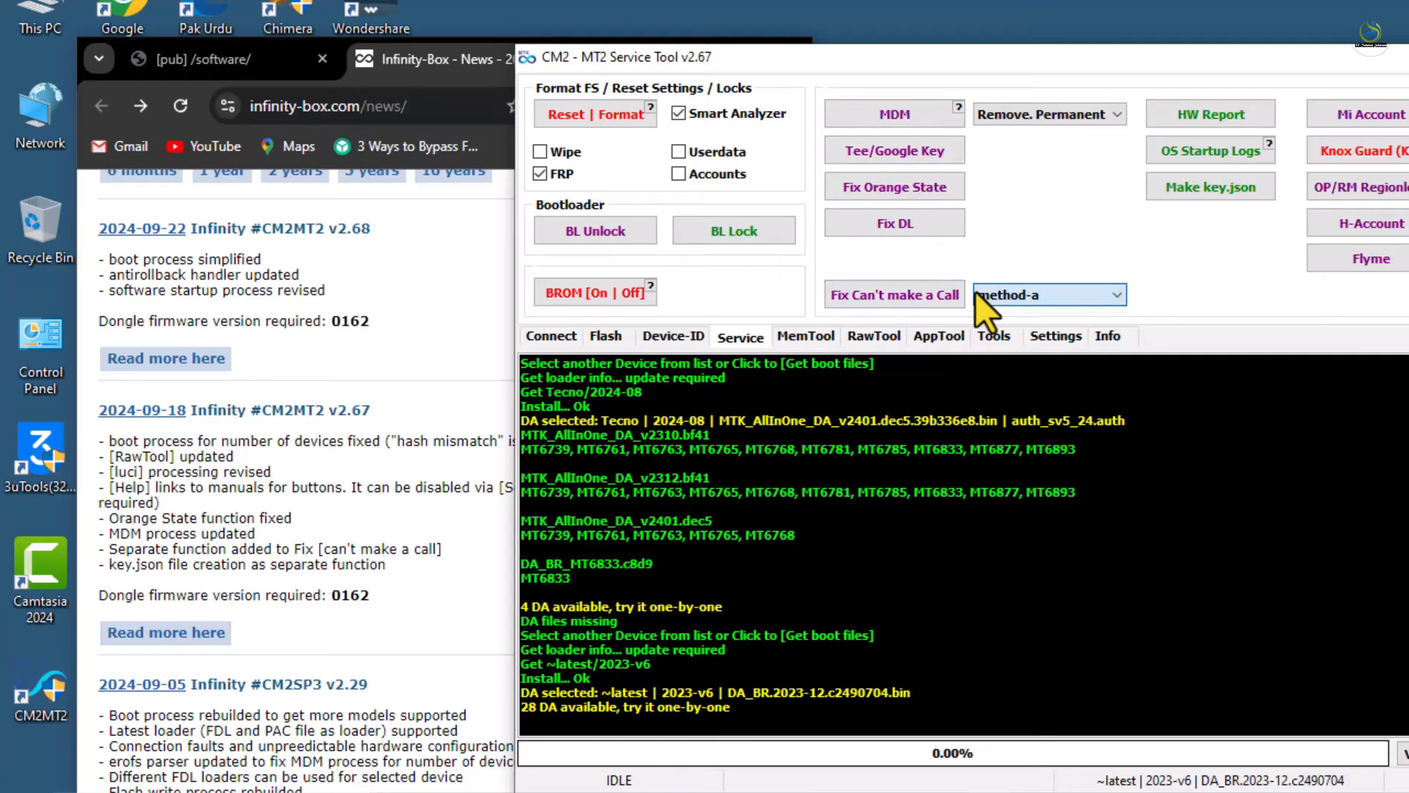
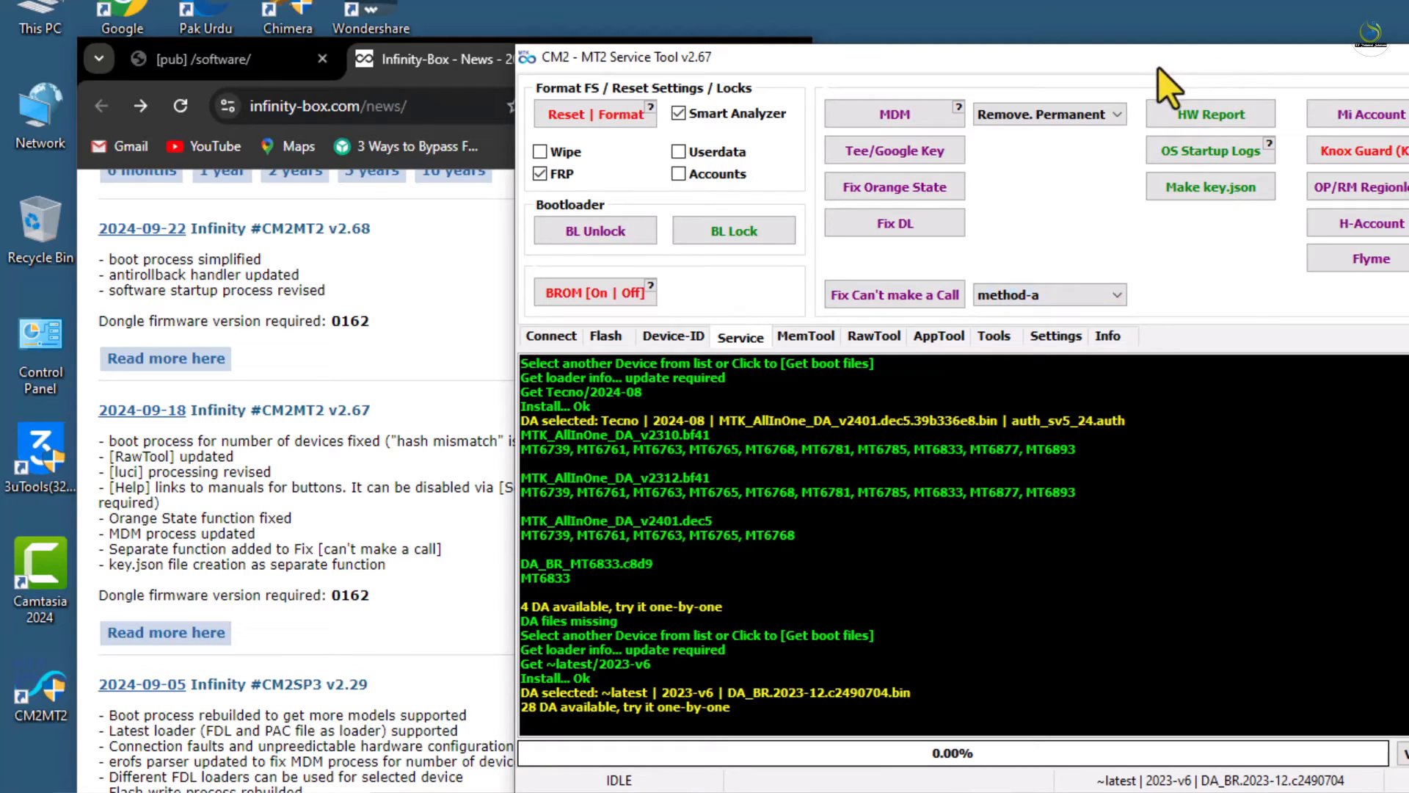
Drag the v2.67 CM2 - MT2 Service Tool window left so it is fully on screen
{"action": "left_click_drag", "start_coordinate": [1138, 54], "coordinate": [866, 73]}
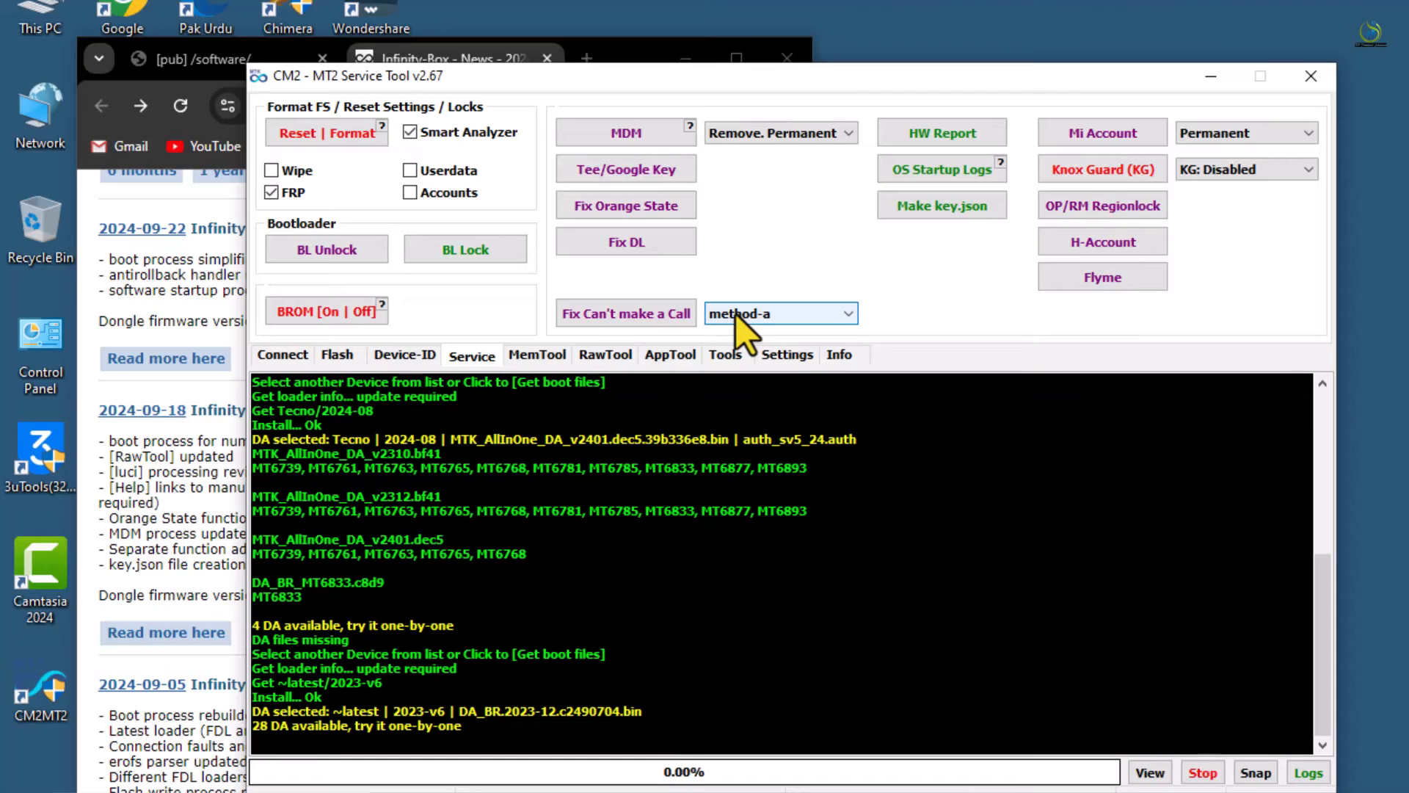
View the Tools, Settings and Info tabs to confirm v2.67, then move the tool down-right
{"action": "left_click", "coordinate": [732, 364]}
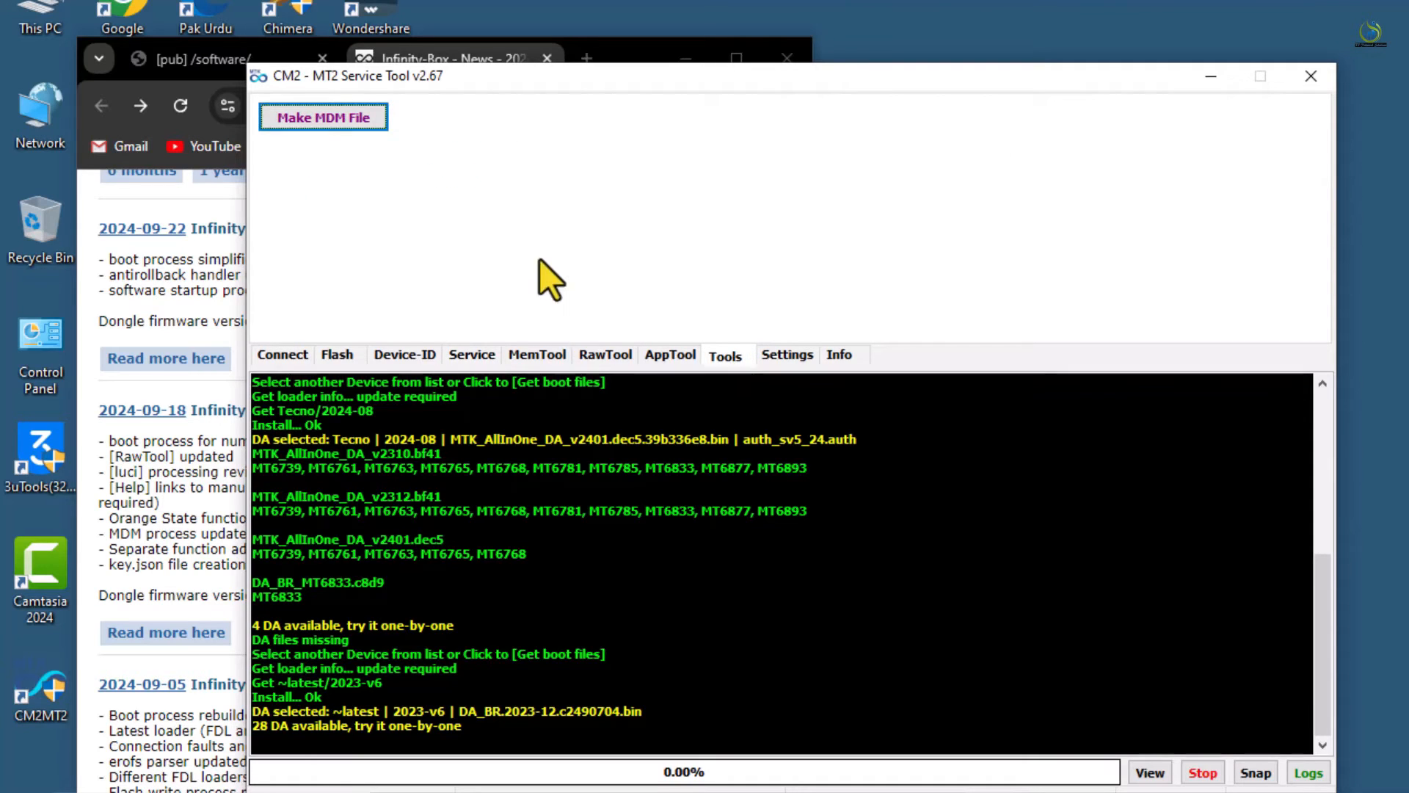
{"action": "left_click", "coordinate": [788, 356]}
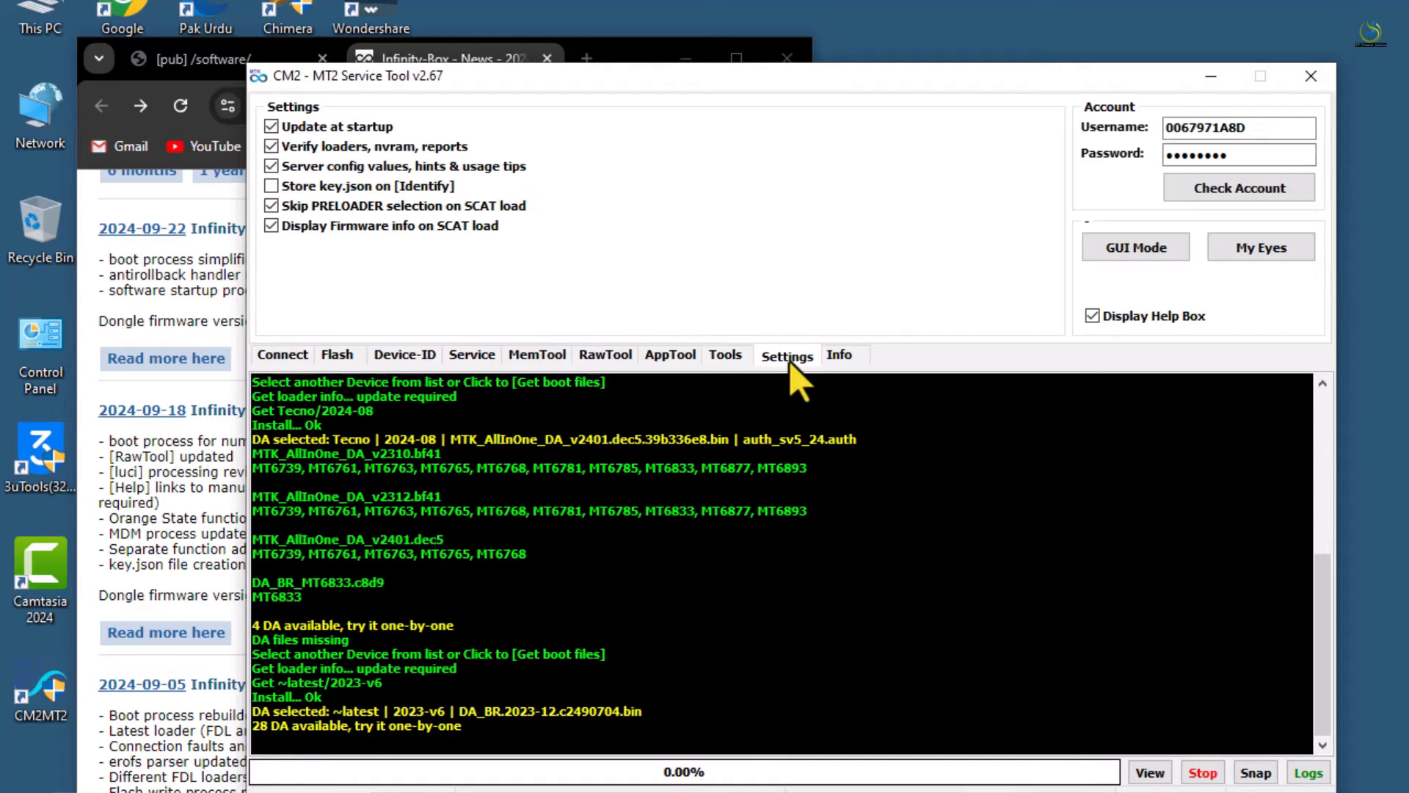
{"action": "left_click", "coordinate": [837, 357]}
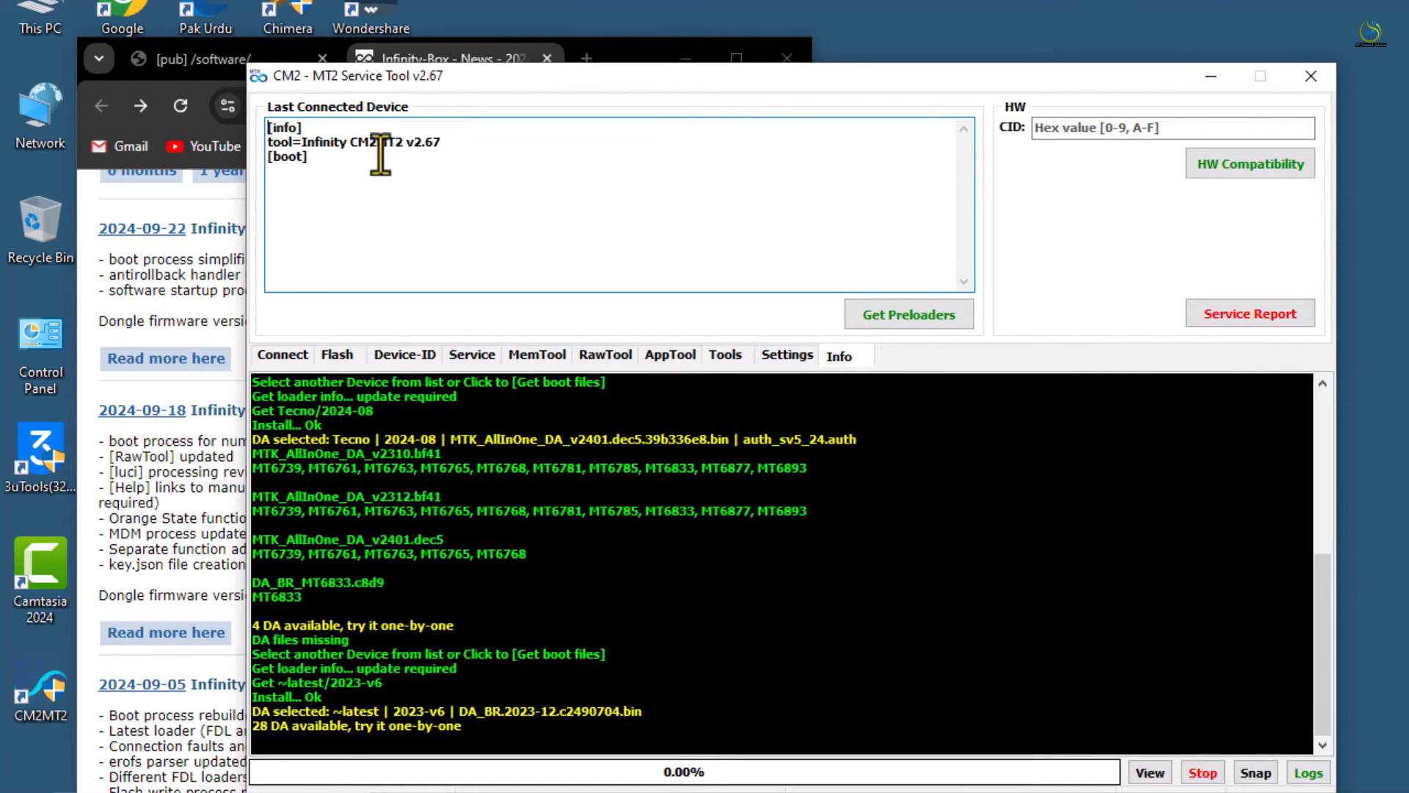
{"action": "left_click_drag", "start_coordinate": [471, 81], "coordinate": [868, 134]}
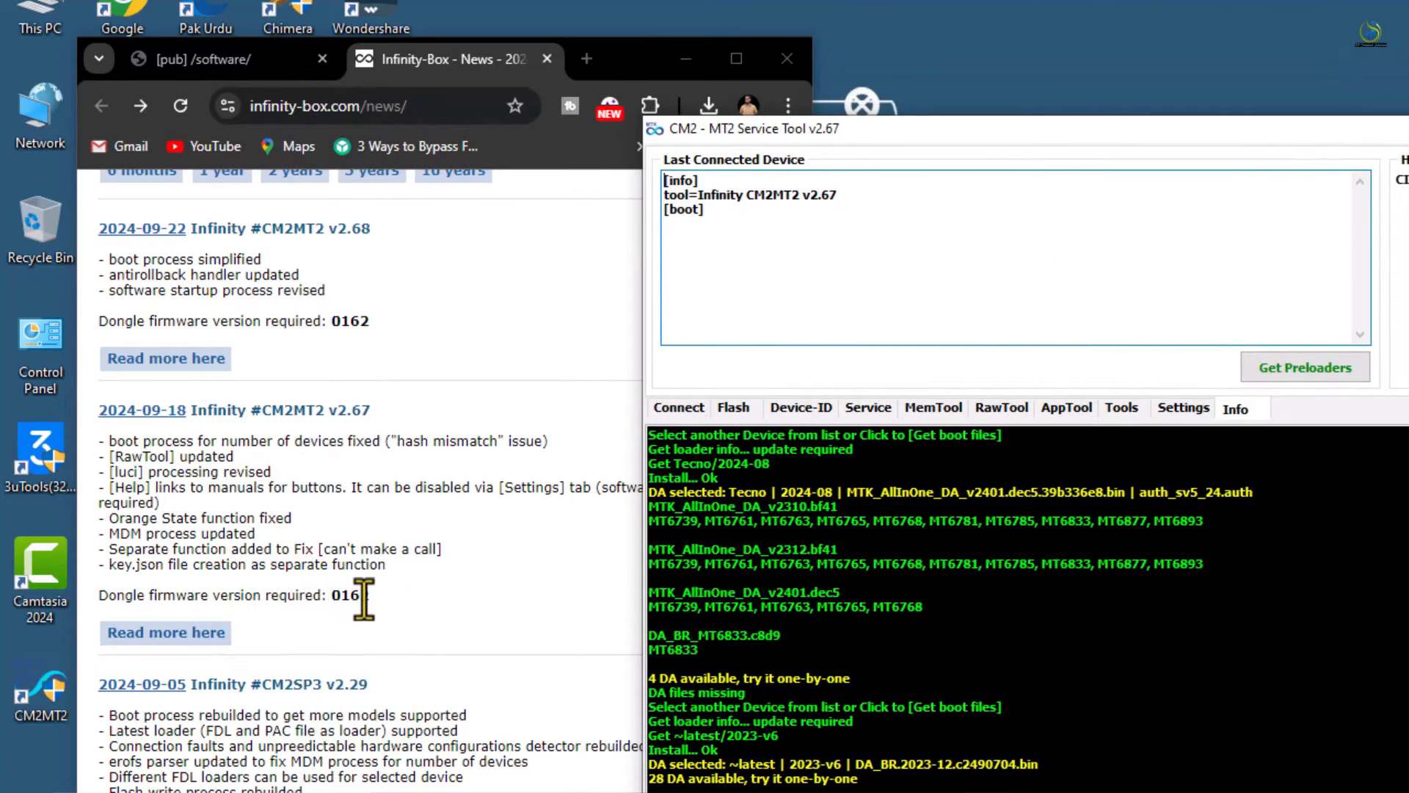
Highlight and read the v2.67 changelog on the news page, then refocus the service tool
{"action": "left_click_drag", "start_coordinate": [369, 596], "coordinate": [116, 439]}
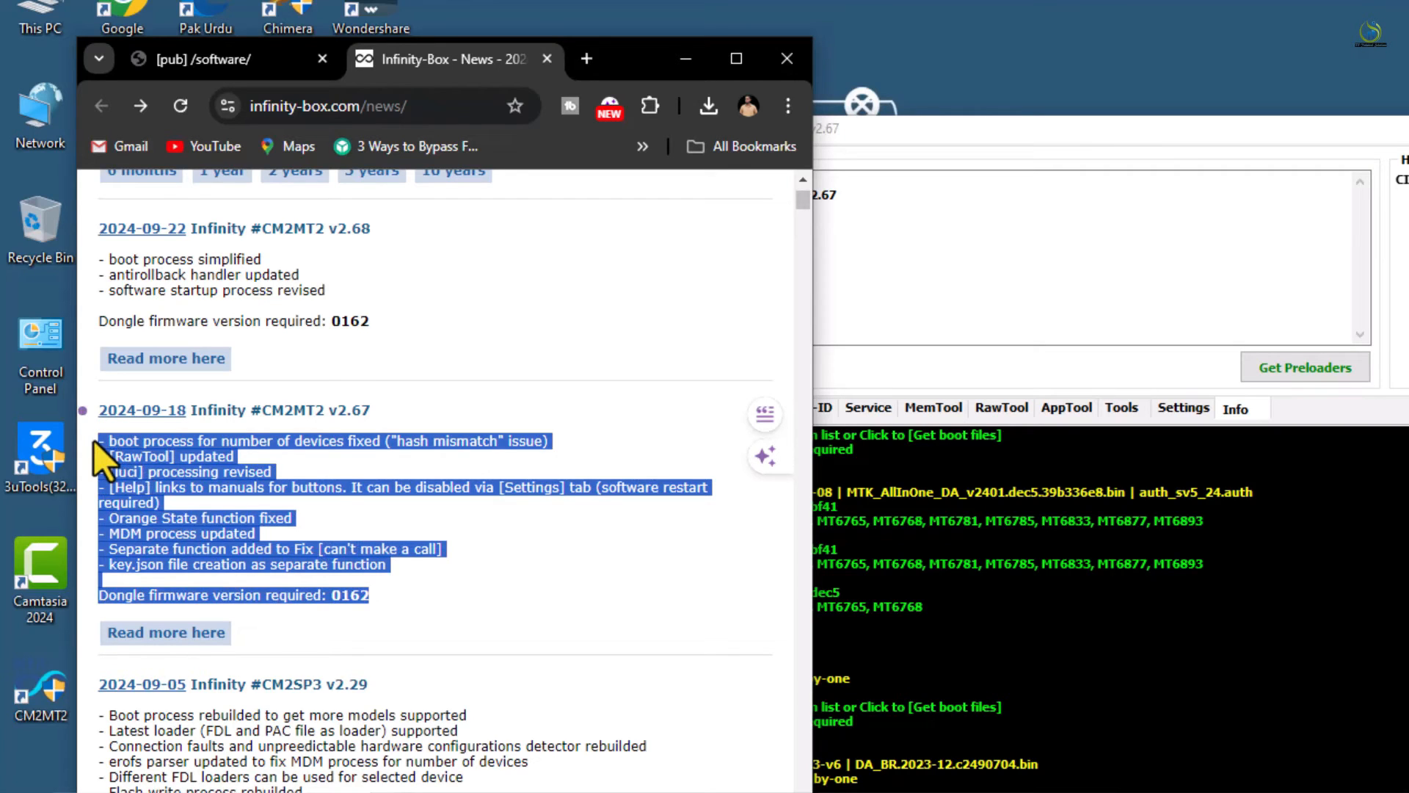
{"action": "left_click", "coordinate": [560, 601]}
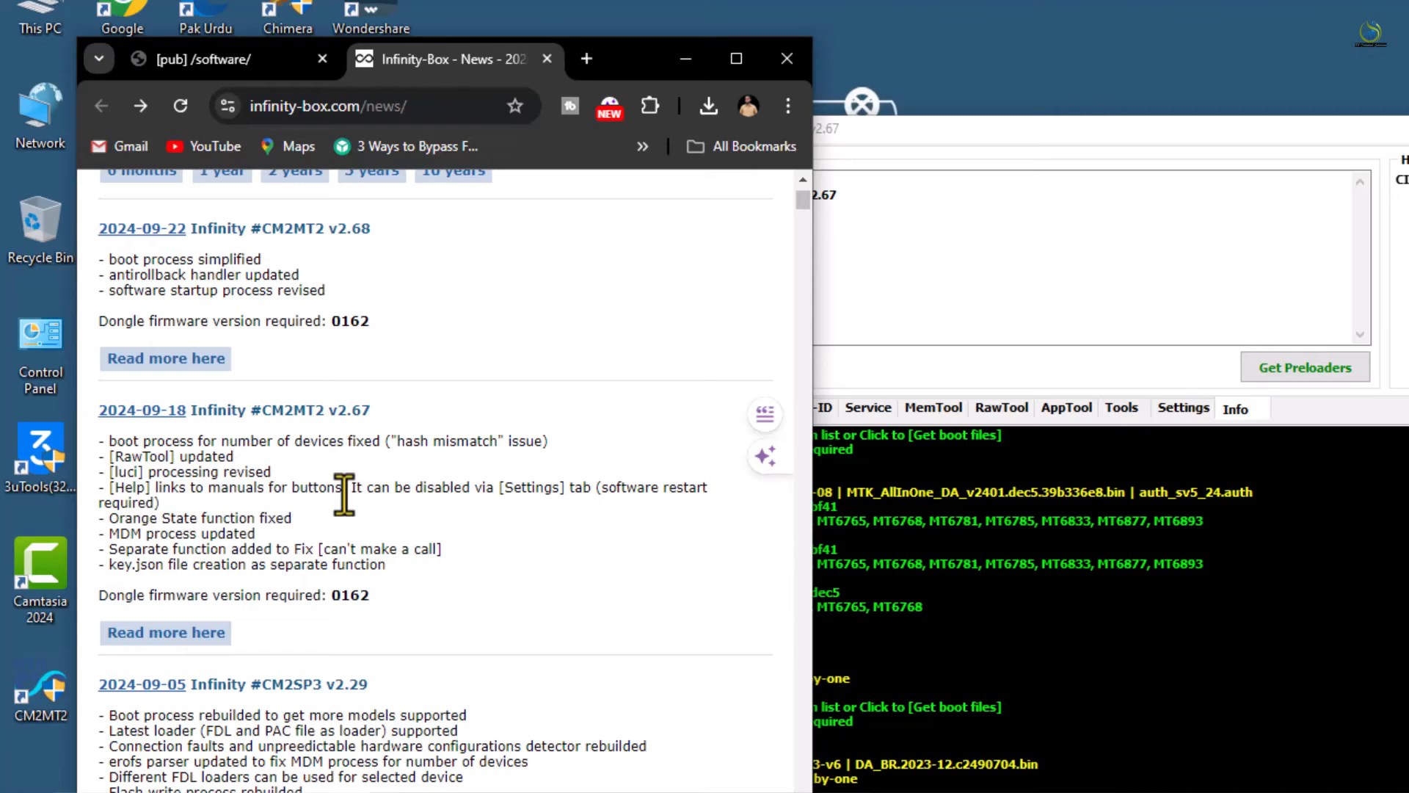
{"action": "left_click", "coordinate": [1219, 264]}
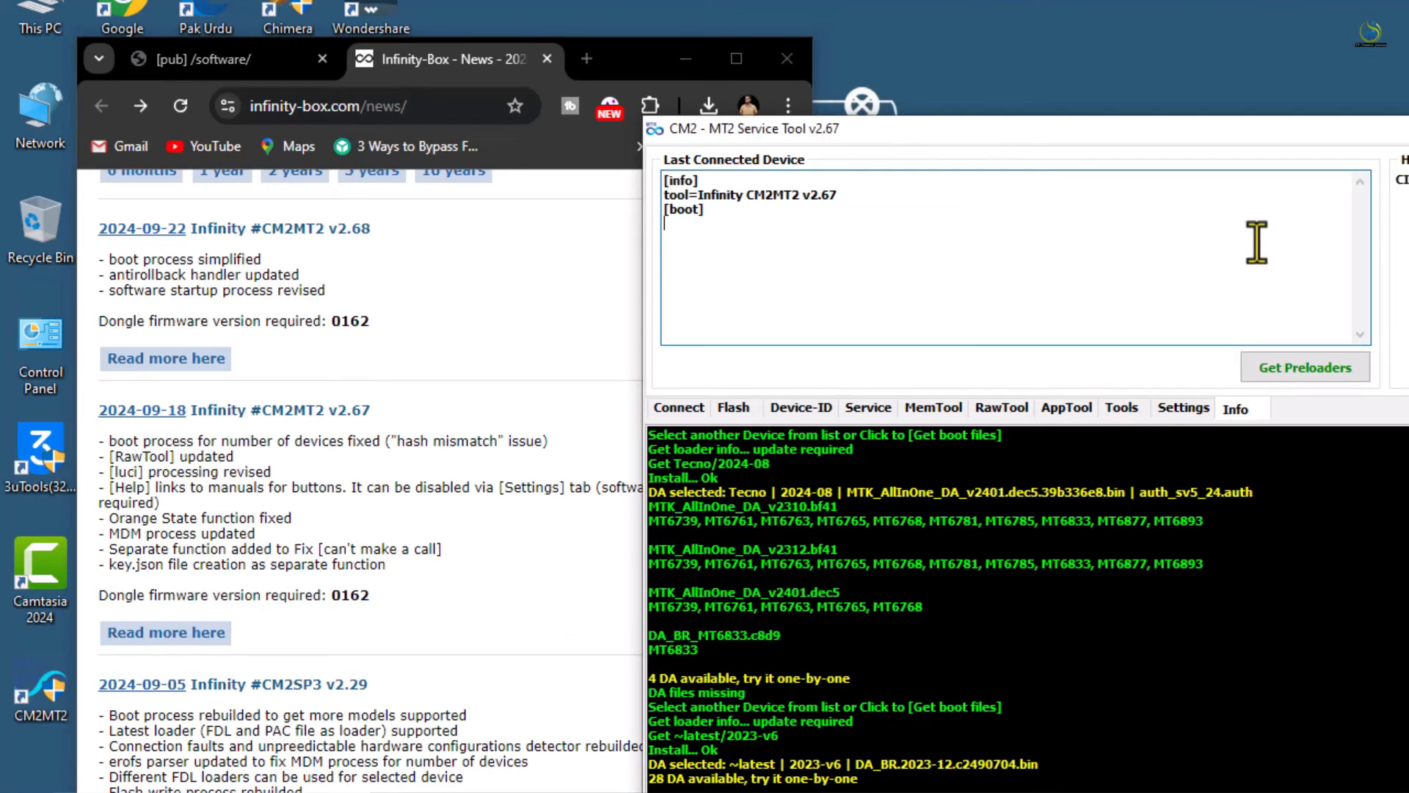
On the Connect tab, update the device list and dismiss the access-violation error
{"action": "left_click", "coordinate": [682, 410]}
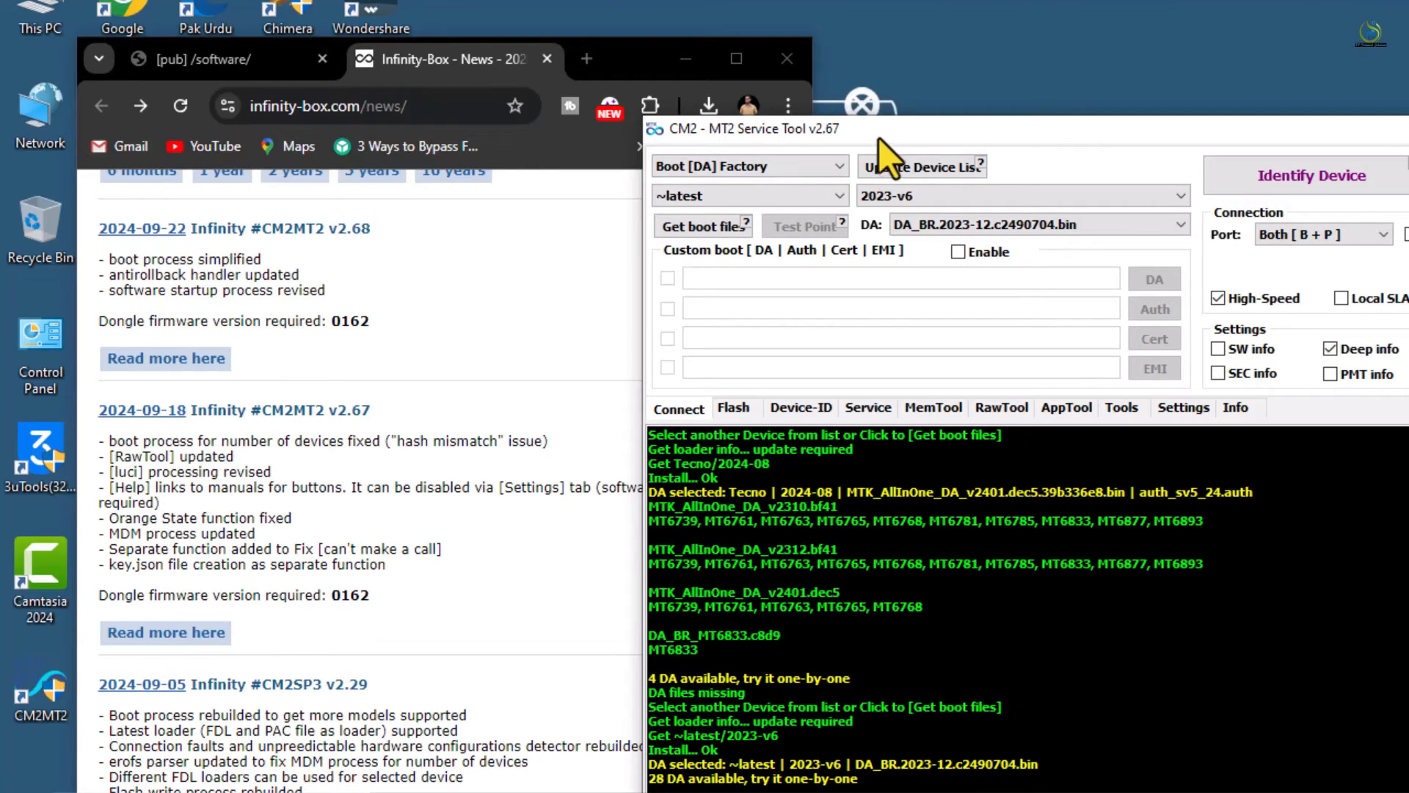
{"action": "left_click_drag", "start_coordinate": [878, 138], "coordinate": [672, 74]}
{"action": "left_click", "coordinate": [694, 104]}
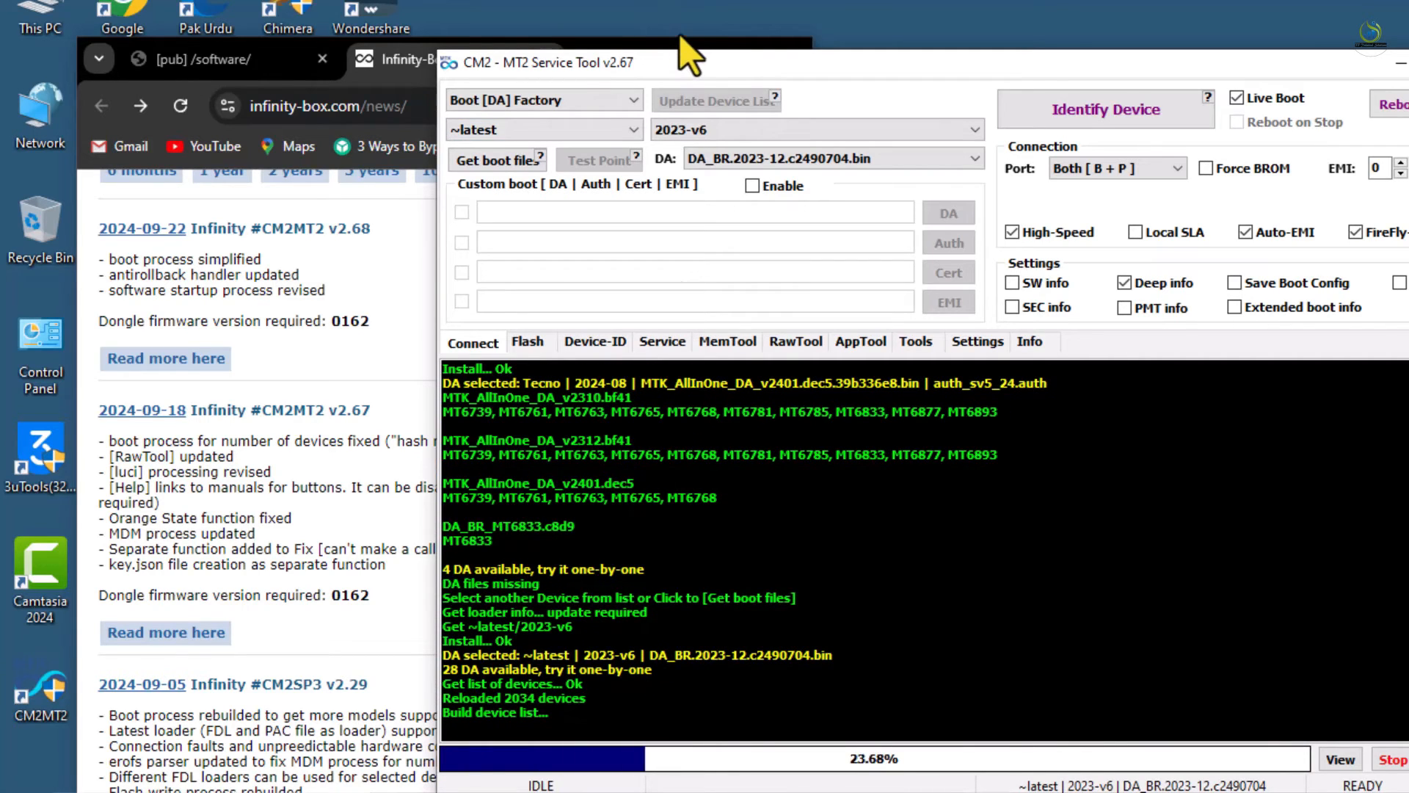
{"action": "left_click", "coordinate": [552, 132]}
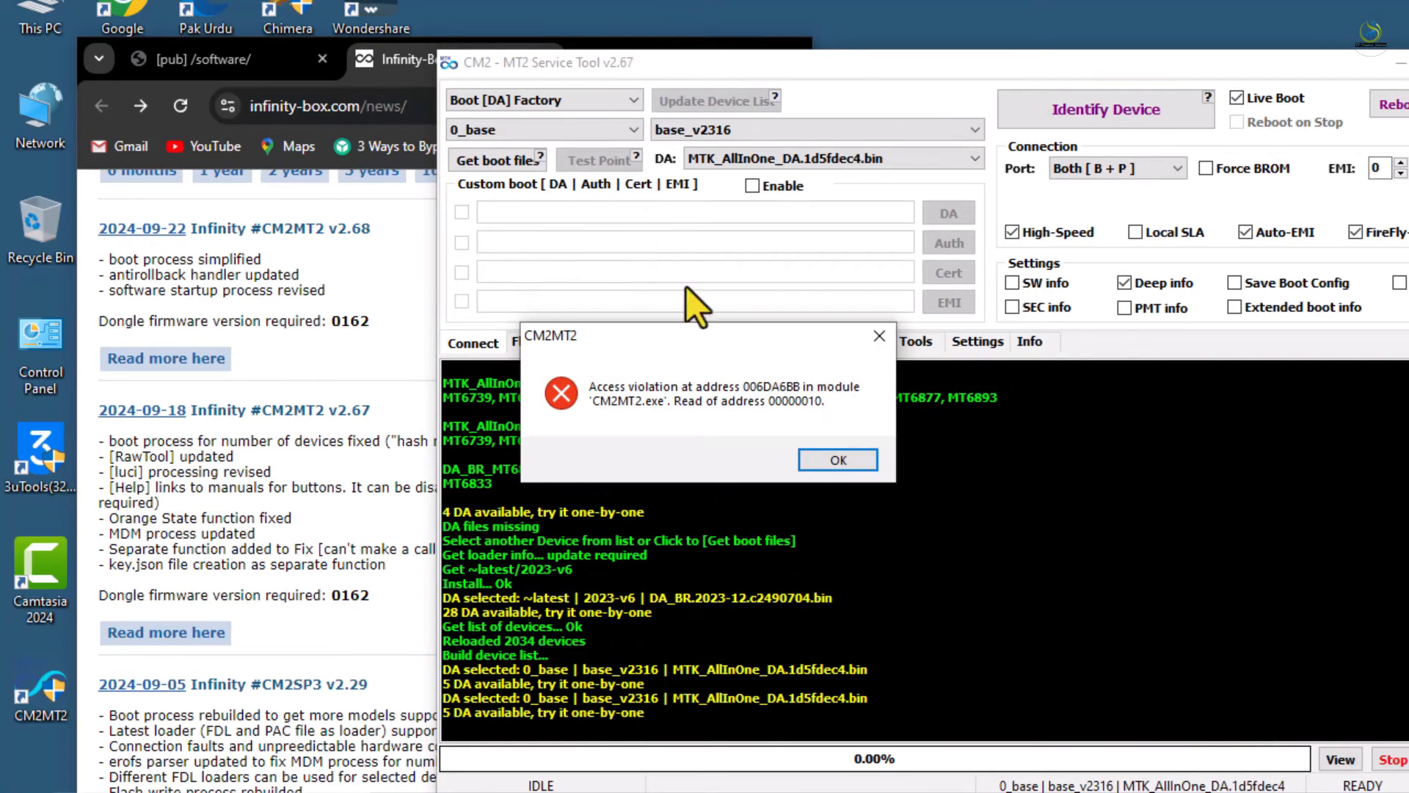
{"action": "left_click", "coordinate": [837, 461]}
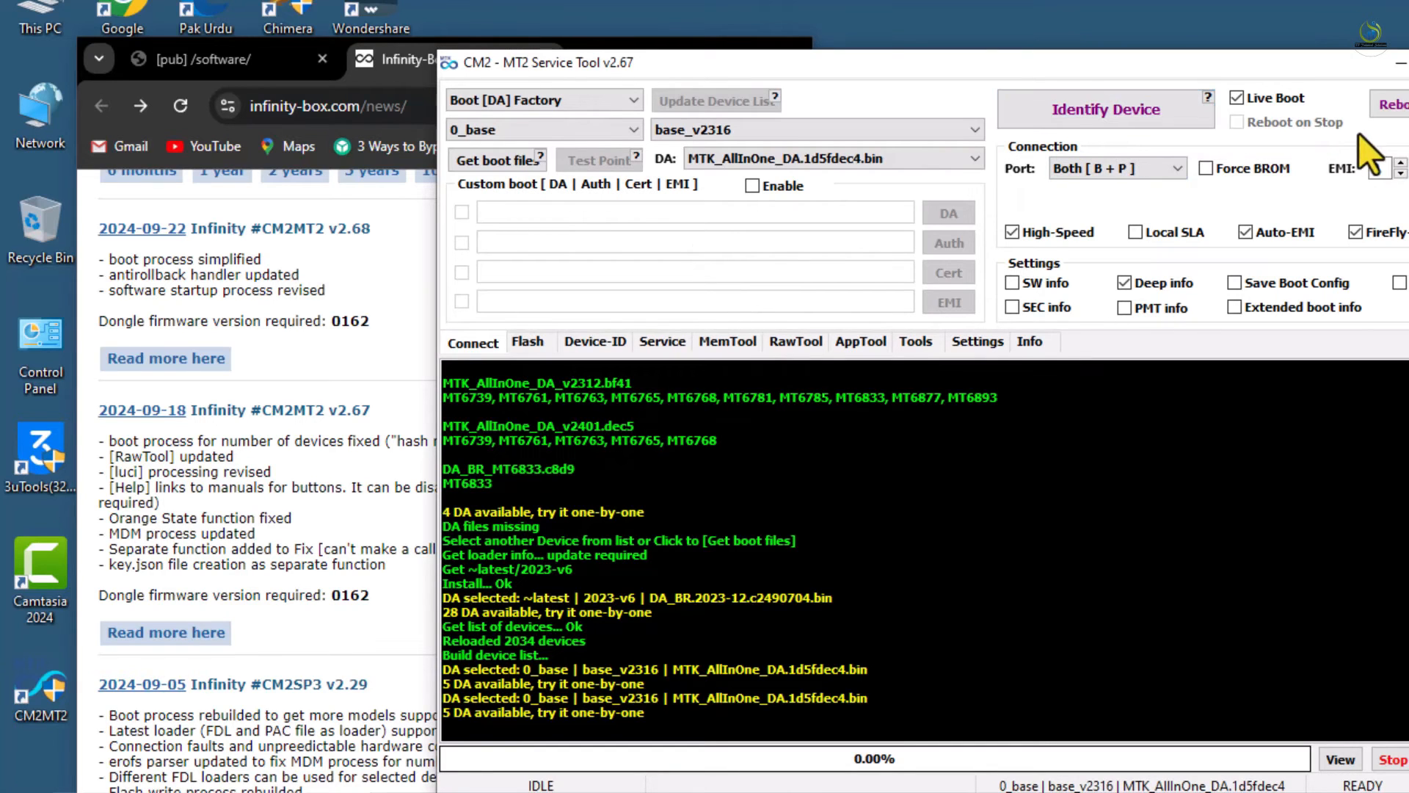
Turn off Live Boot and enable Reboot on Stop
{"action": "left_click_drag", "start_coordinate": [1338, 71], "coordinate": [1210, 71]}
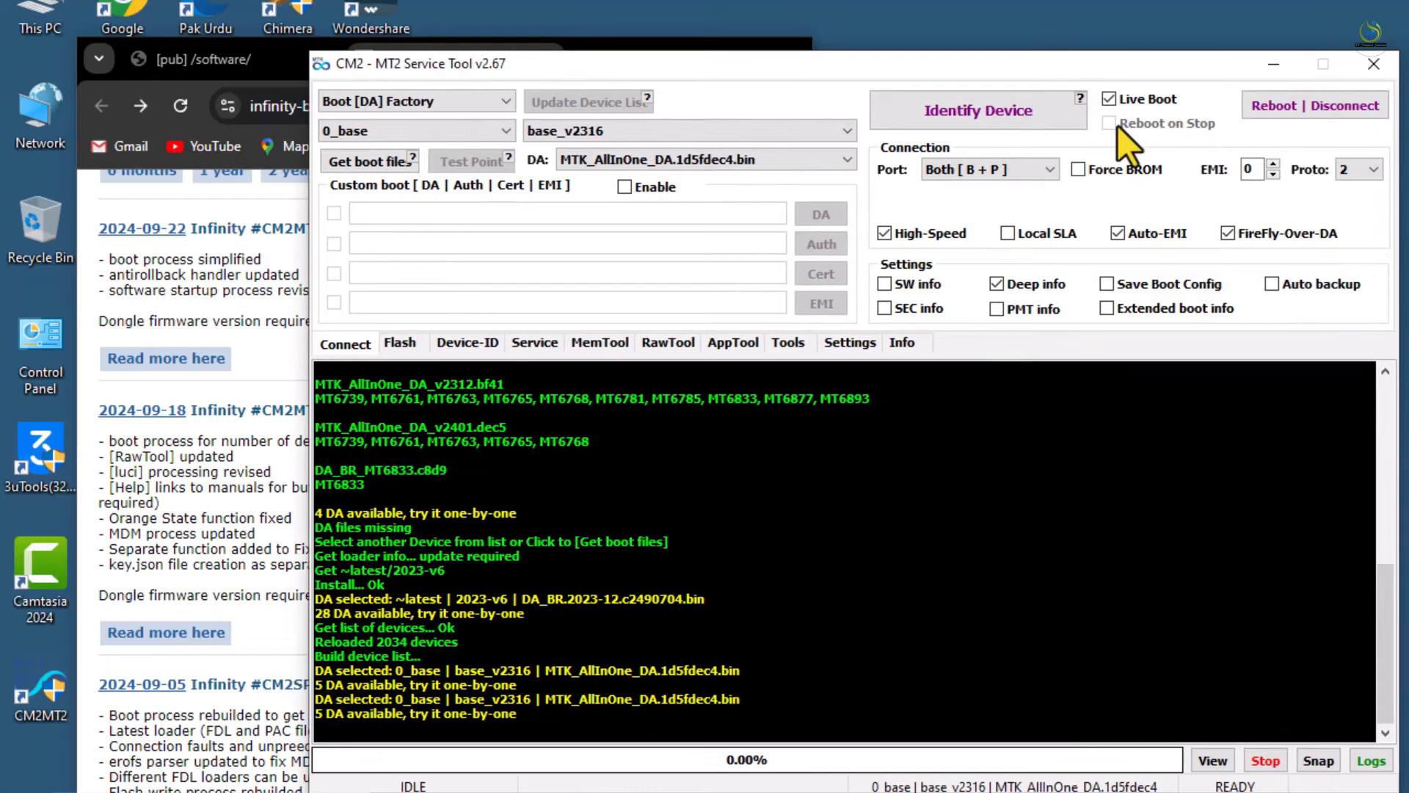
{"action": "left_click", "coordinate": [1109, 99]}
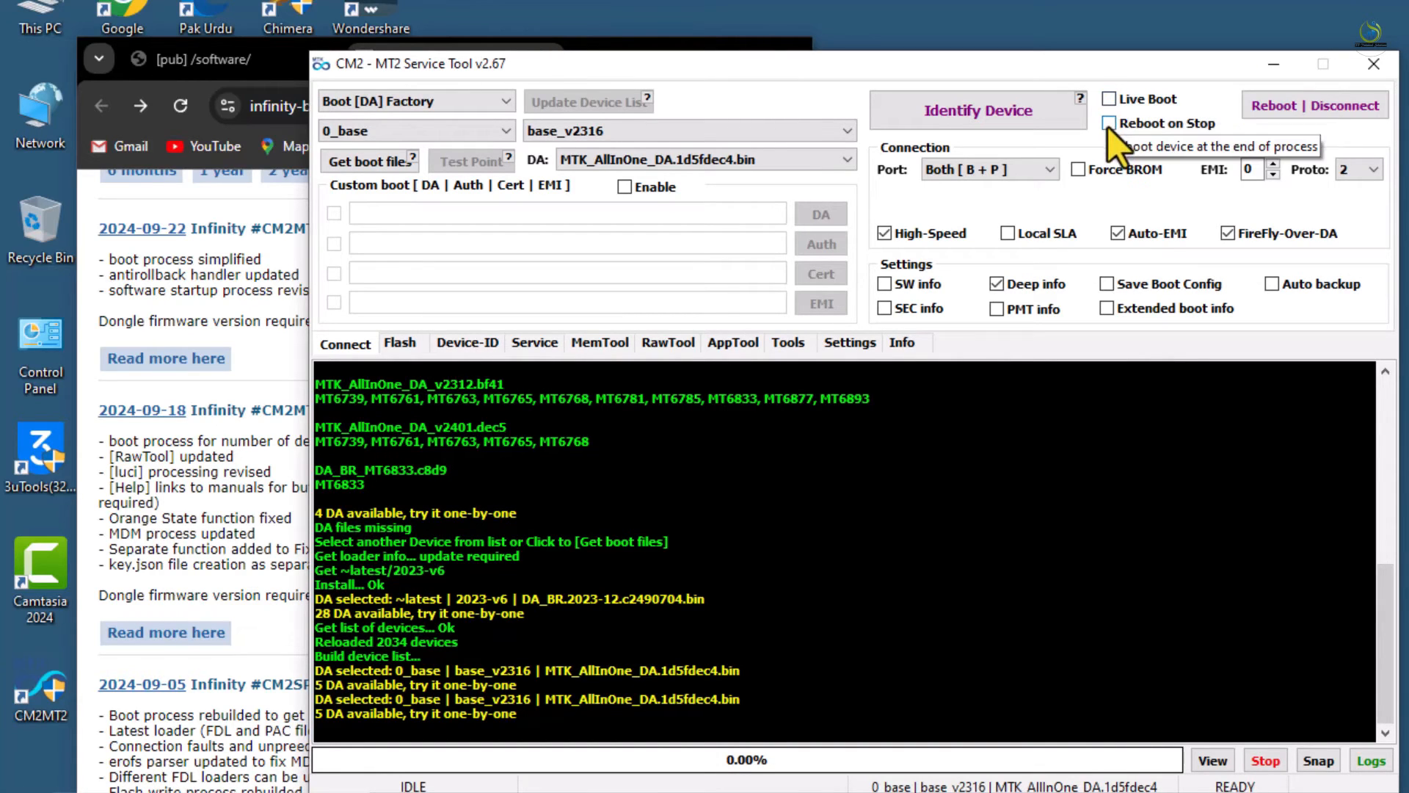
{"action": "left_click", "coordinate": [1110, 124]}
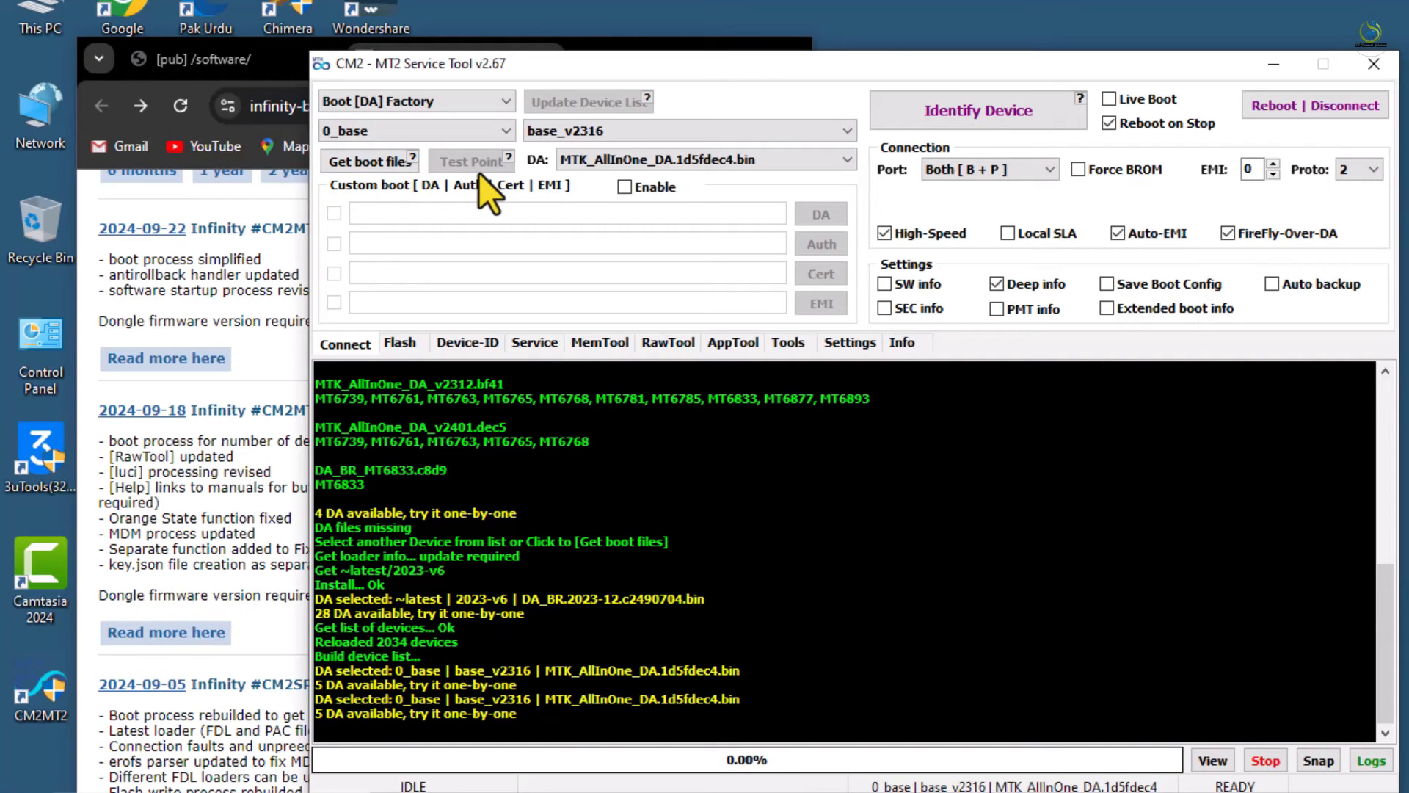
Leave the boot mode on Boot [DA] Factory, close the v2.67 tool and minimize Chrome
{"action": "left_click", "coordinate": [483, 111]}
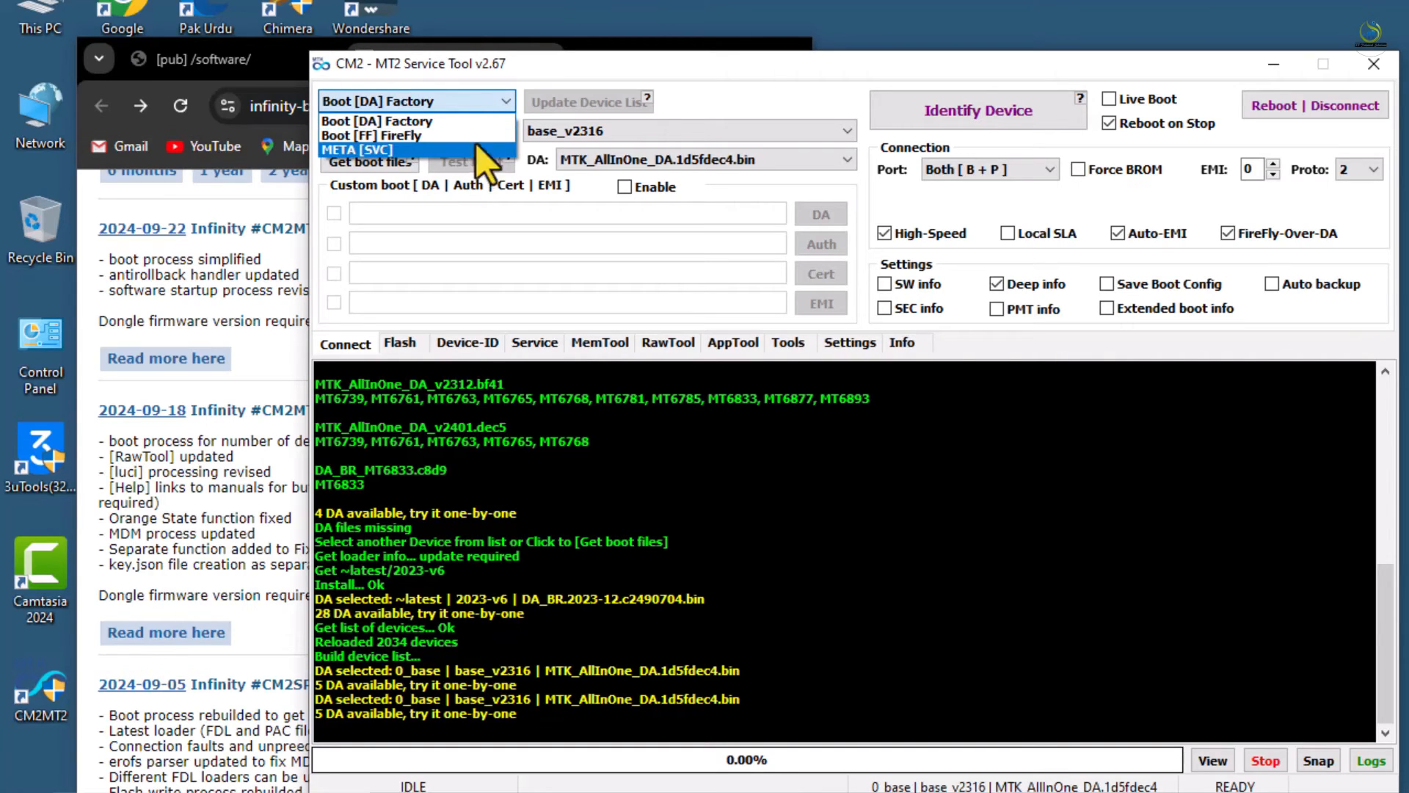
{"action": "left_click", "coordinate": [838, 488]}
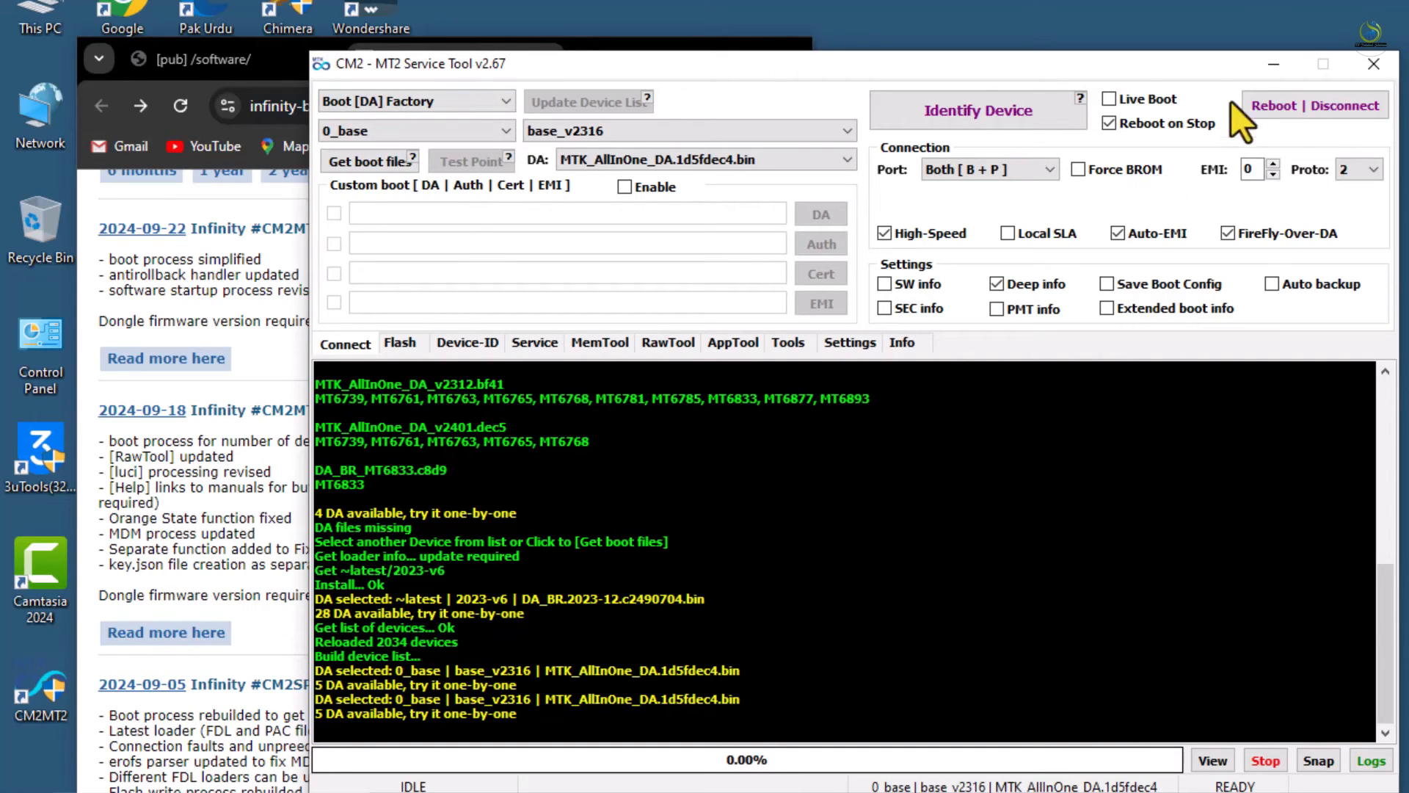
{"action": "left_click", "coordinate": [1365, 69]}
{"action": "left_click", "coordinate": [669, 57]}
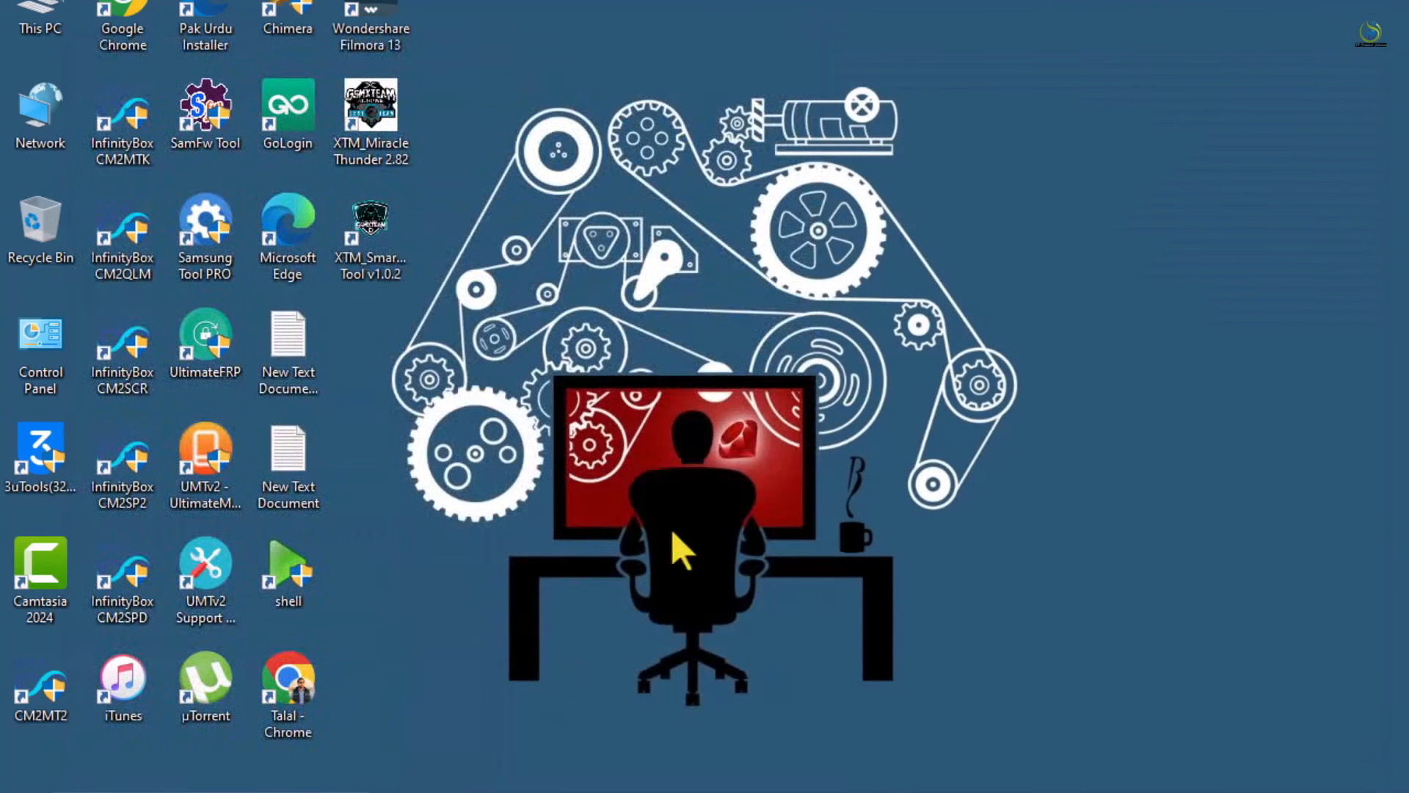
Open the CM2 Setup folder on New Volume (D:) in File Explorer
{"action": "key", "text": "super+e"}
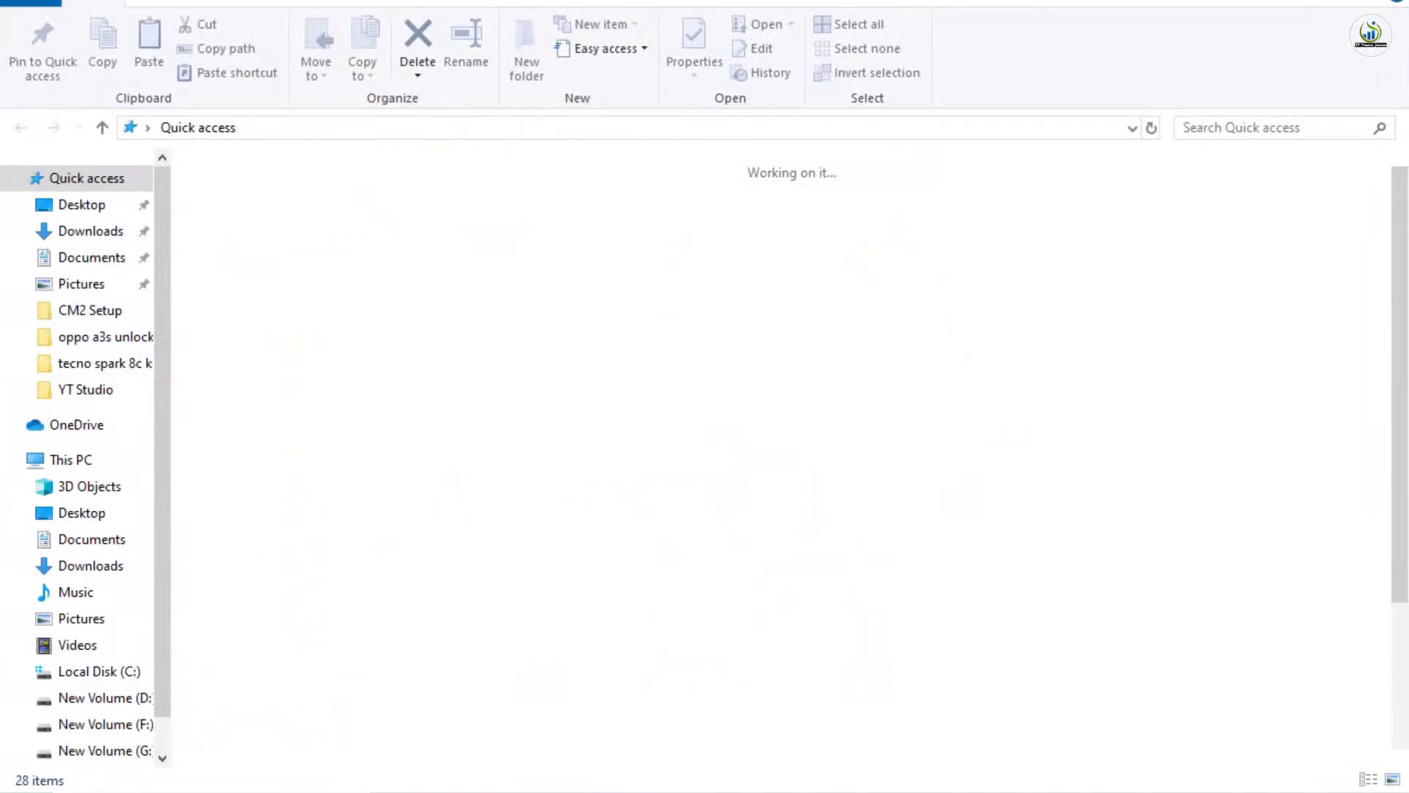
{"action": "left_click", "coordinate": [119, 704]}
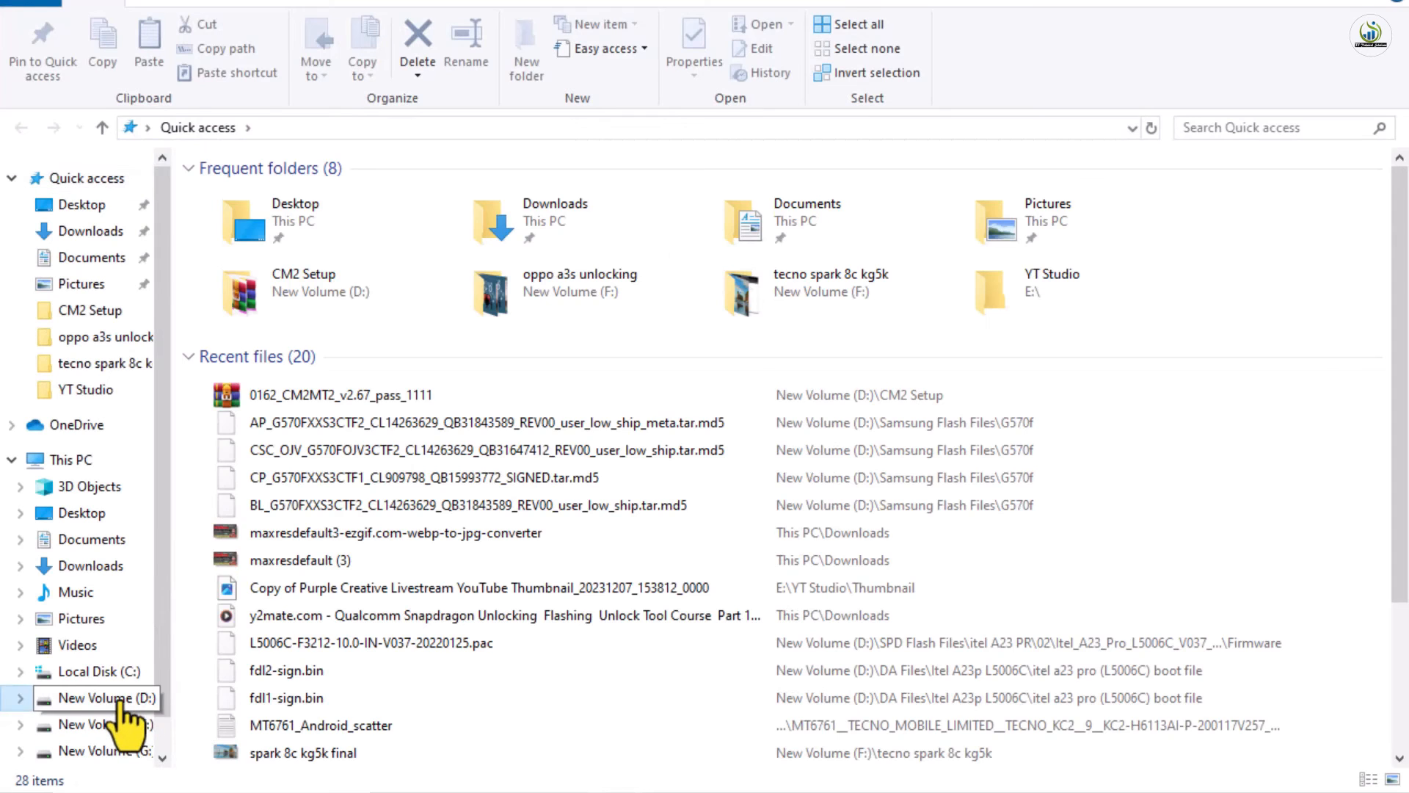
{"action": "left_click", "coordinate": [838, 230]}
{"action": "double_click", "coordinate": [838, 229]}
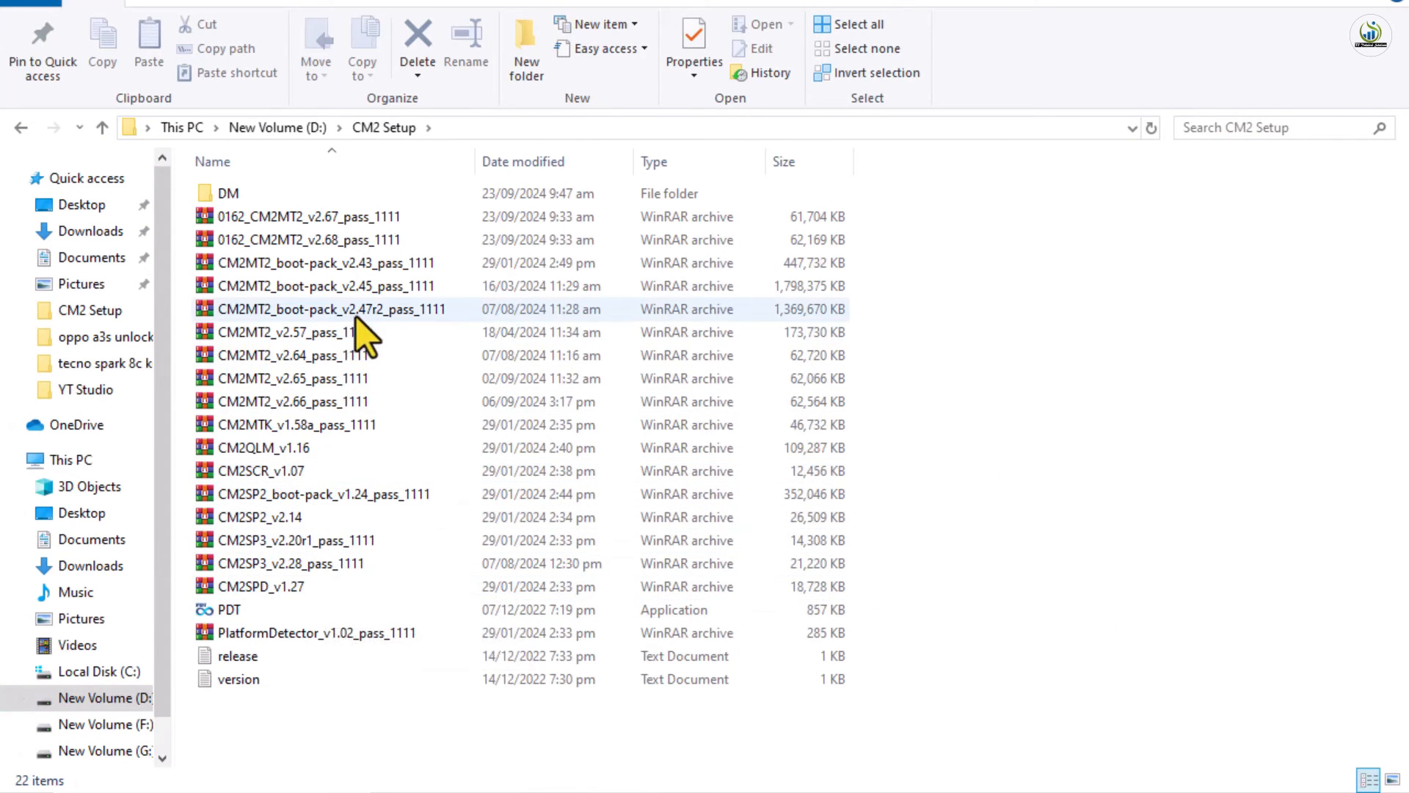
Open the CM2MT2 v2.68 .7z archive and enter its password
{"action": "double_click", "coordinate": [353, 248]}
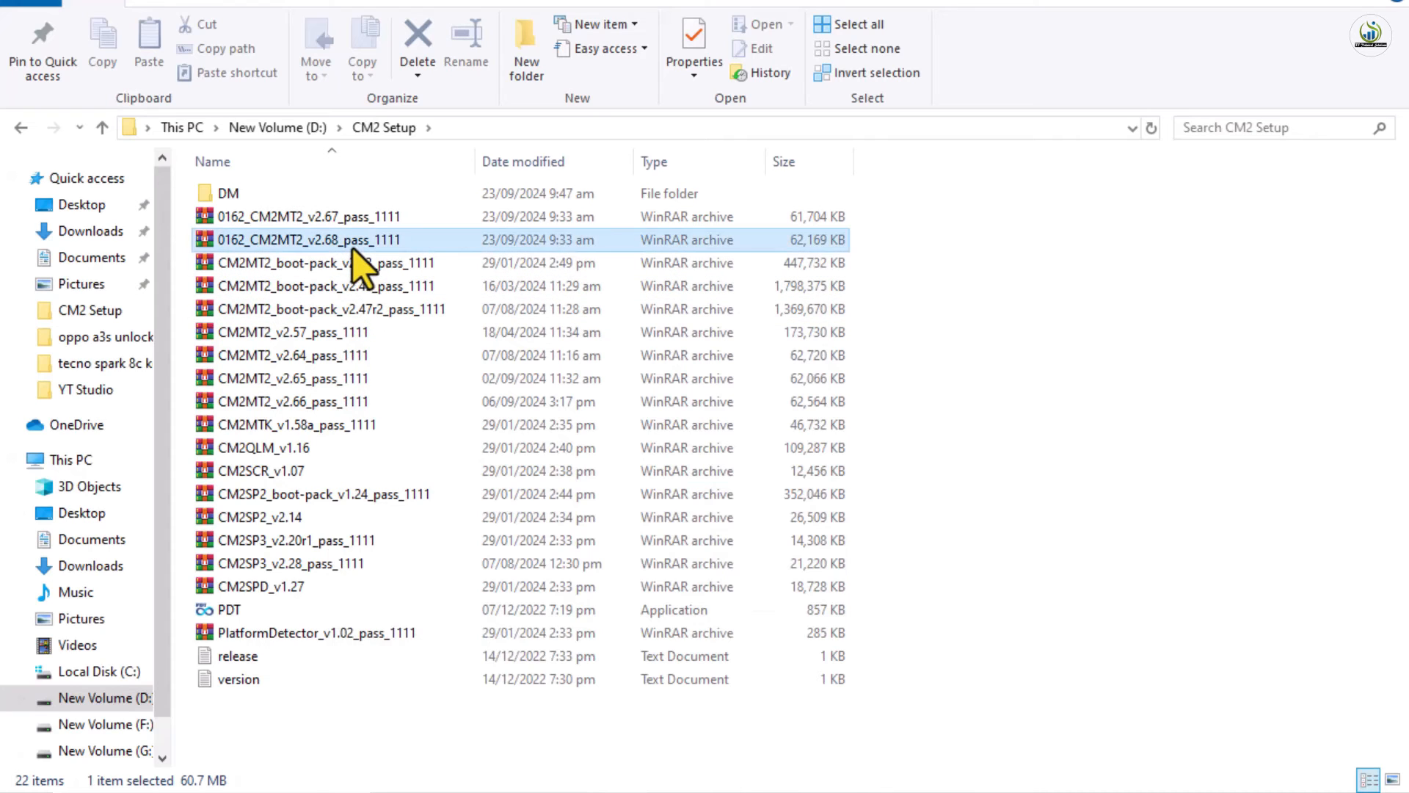
{"action": "type", "text": "1111"}
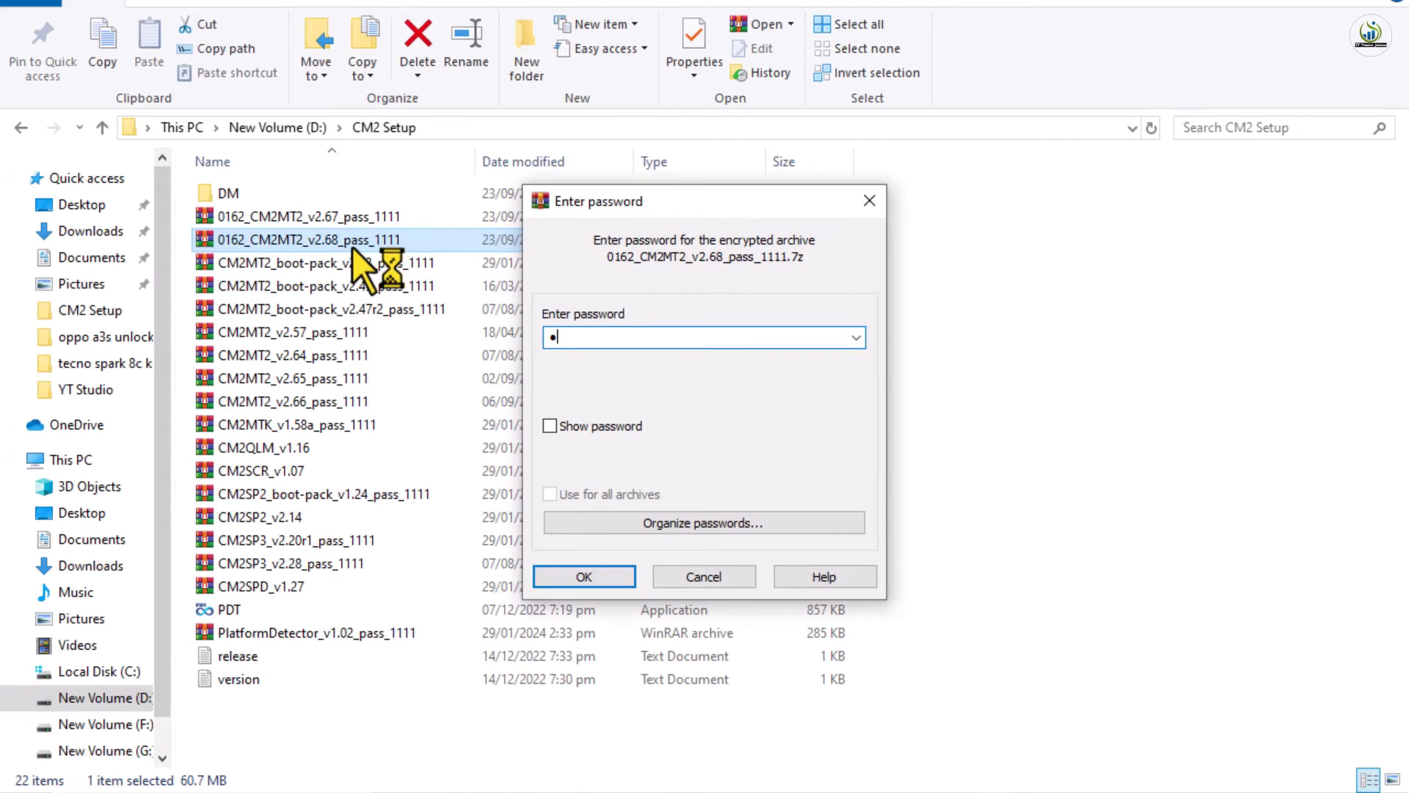
{"action": "key", "text": "Return"}
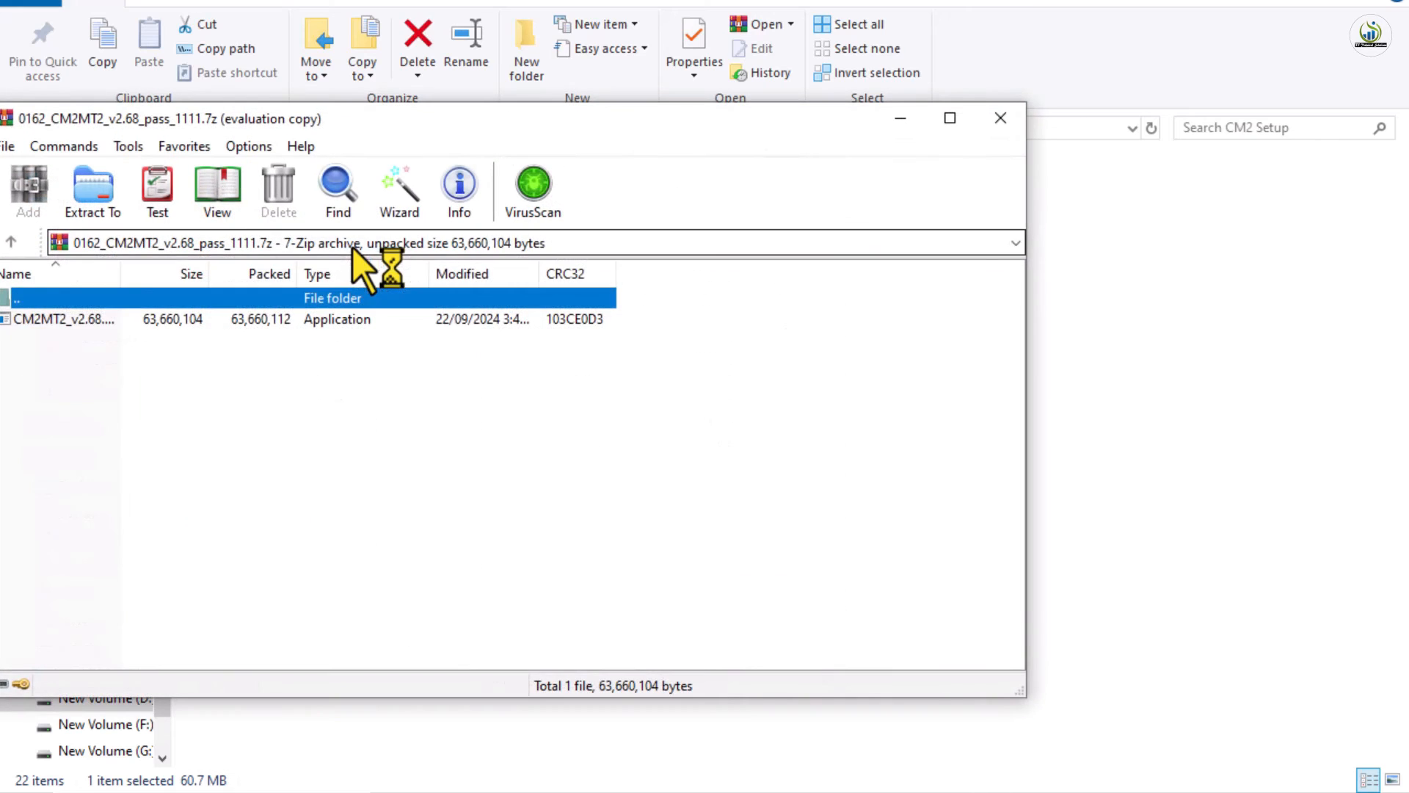
Run the v2.68 installer, accept the licence and install to c:\InfinityBox\CM2MT2
{"action": "double_click", "coordinate": [273, 319]}
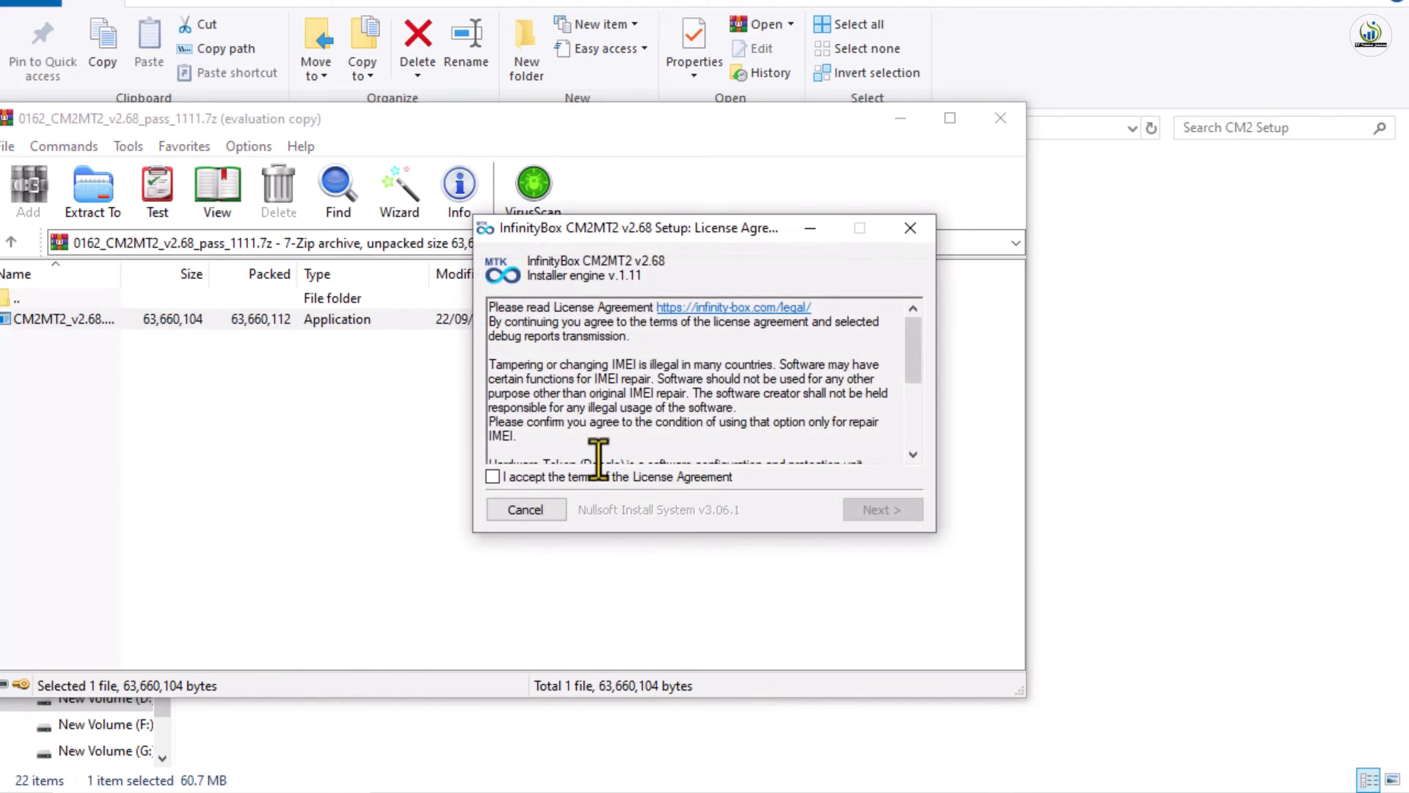
{"action": "left_click", "coordinate": [600, 474]}
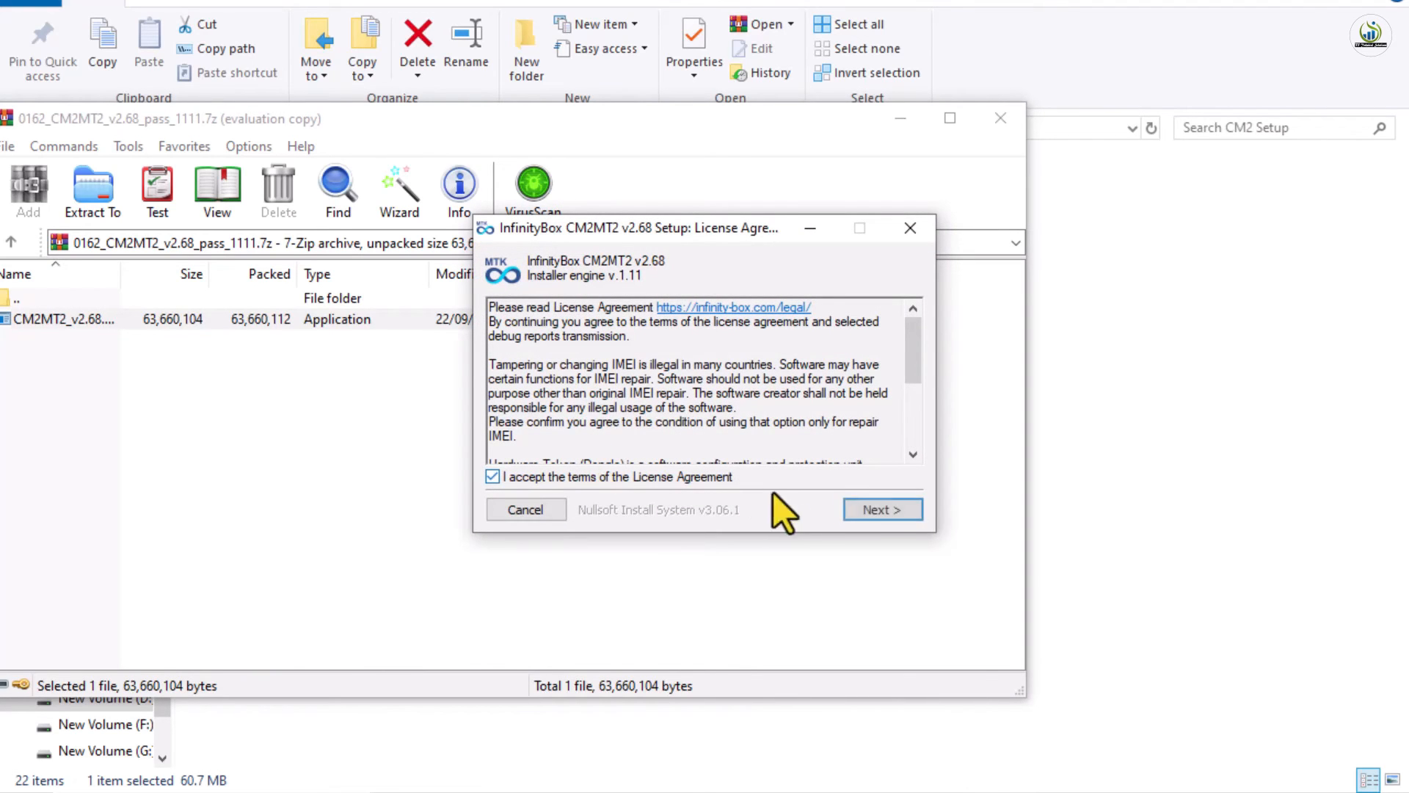
{"action": "left_click", "coordinate": [880, 510]}
{"action": "left_click", "coordinate": [879, 509]}
{"action": "left_click", "coordinate": [878, 510]}
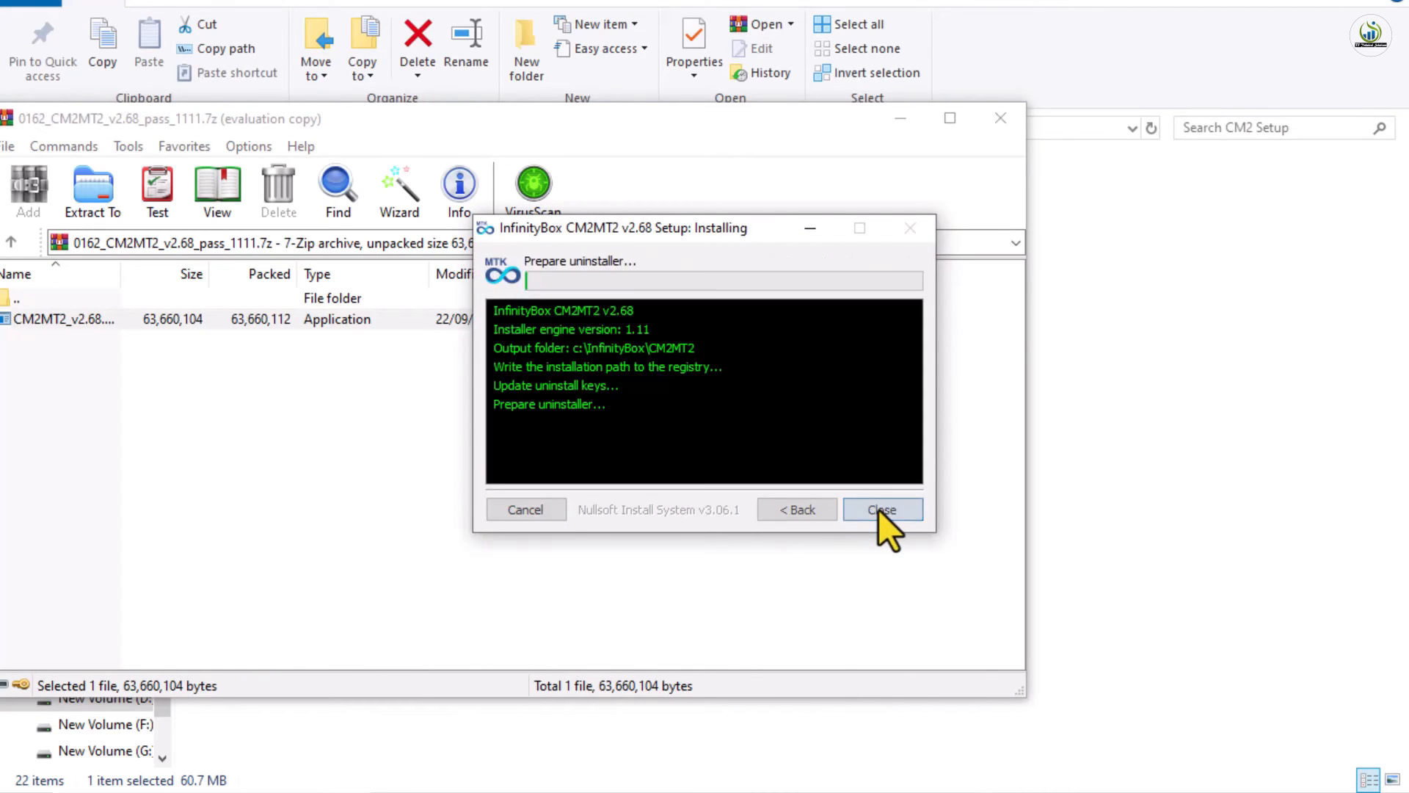
Close WinRAR and launch DongleManager from the DM folder
{"action": "left_click", "coordinate": [1000, 119]}
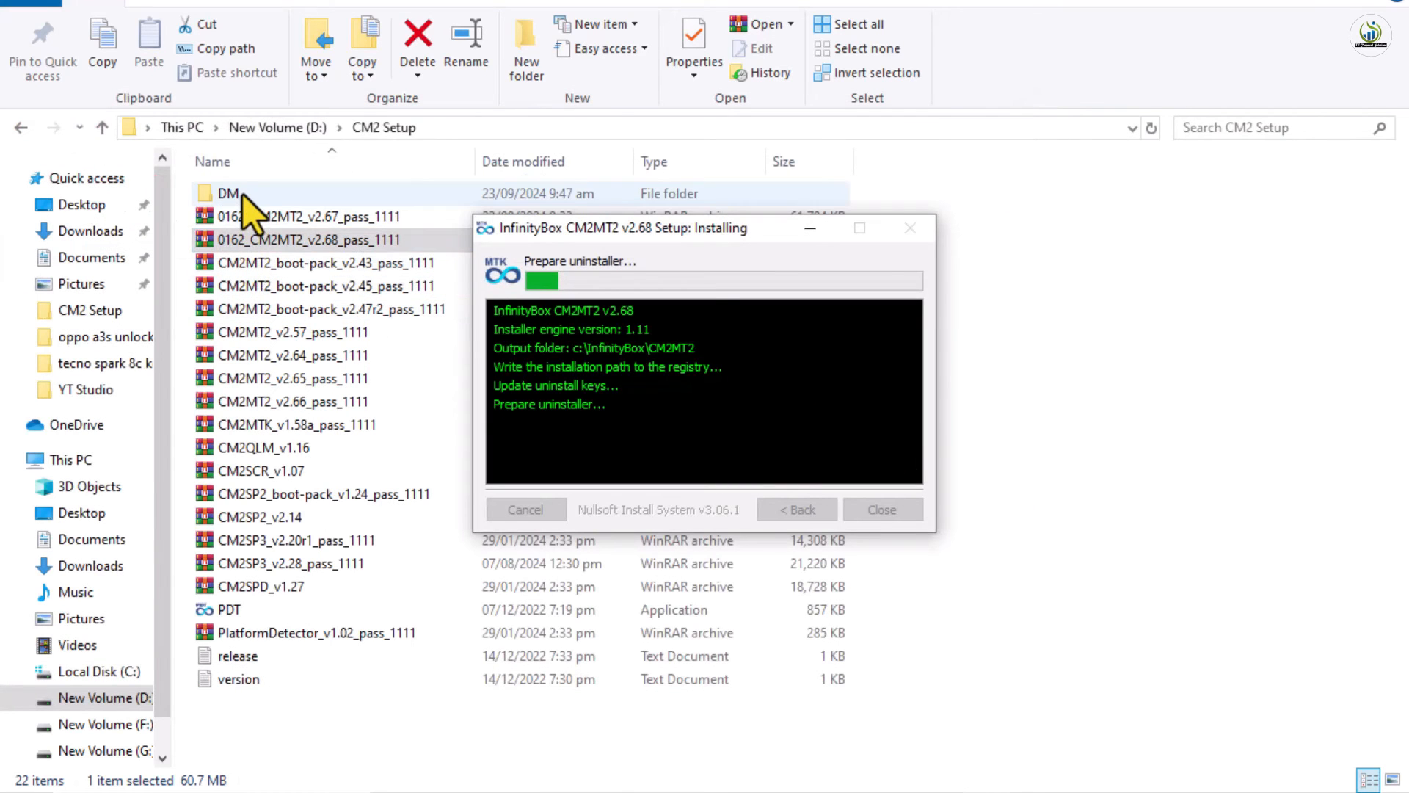
{"action": "double_click", "coordinate": [243, 194]}
{"action": "double_click", "coordinate": [247, 261]}
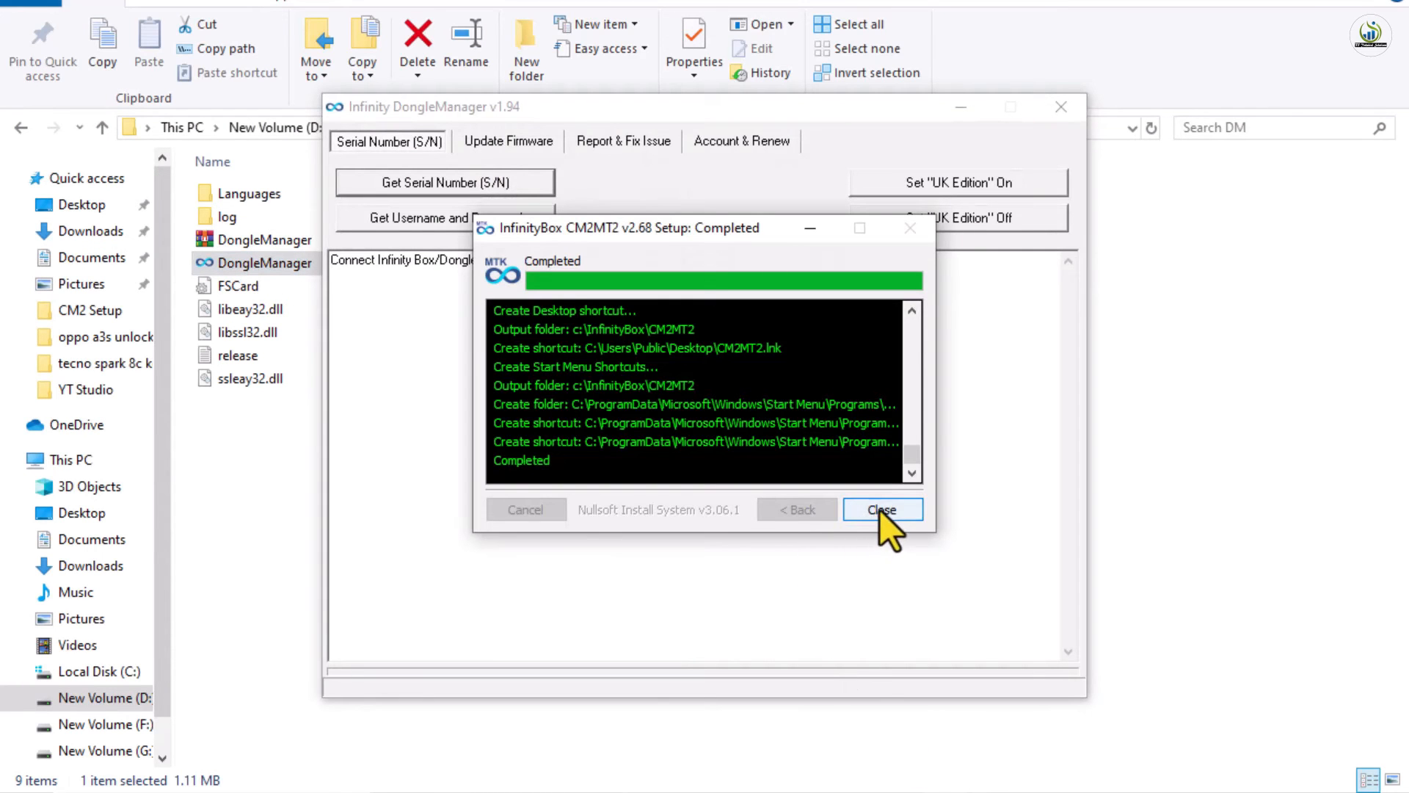
Close the finished setup, get the dongle's username and password, and select the CM2MT2 desktop shortcut
{"action": "left_click", "coordinate": [879, 509]}
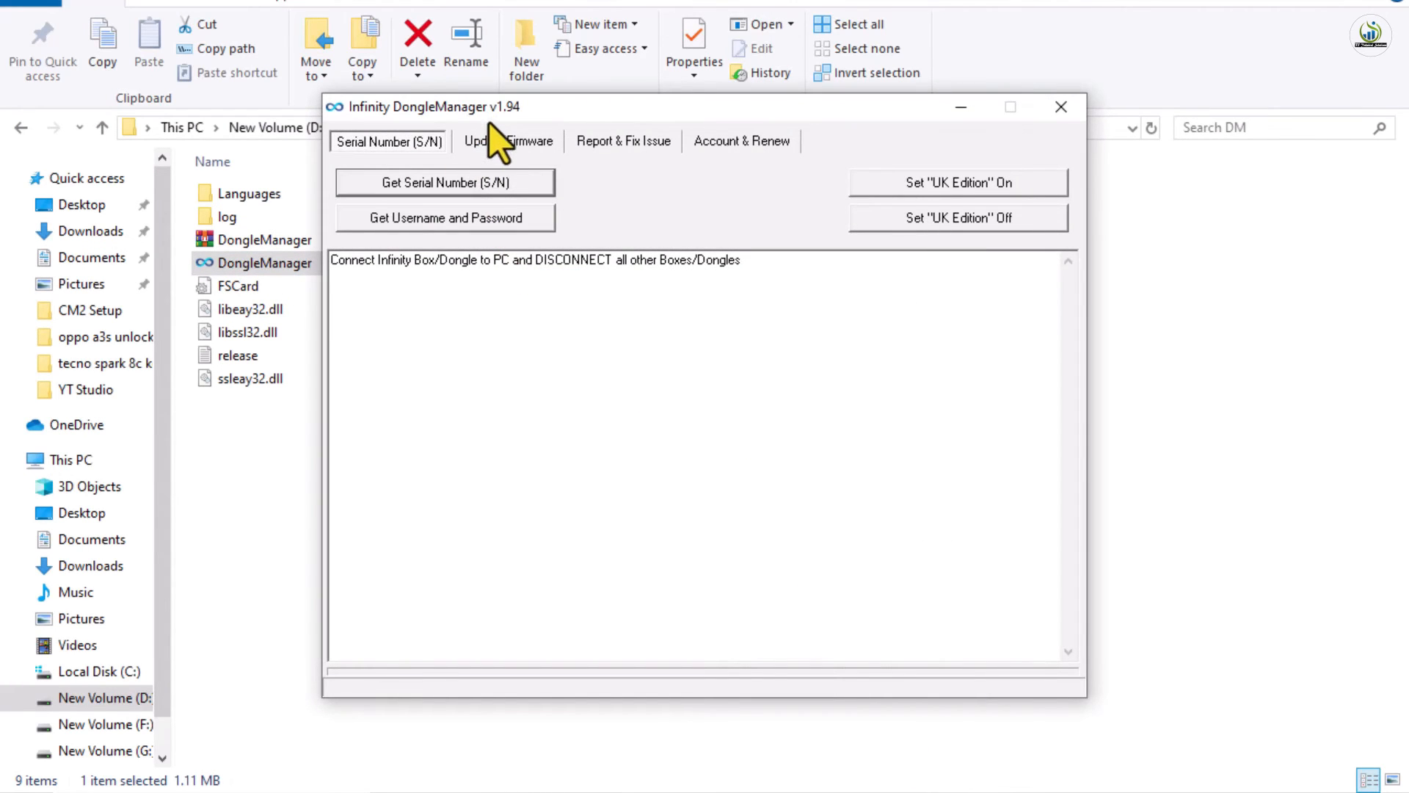
{"action": "left_click", "coordinate": [465, 222]}
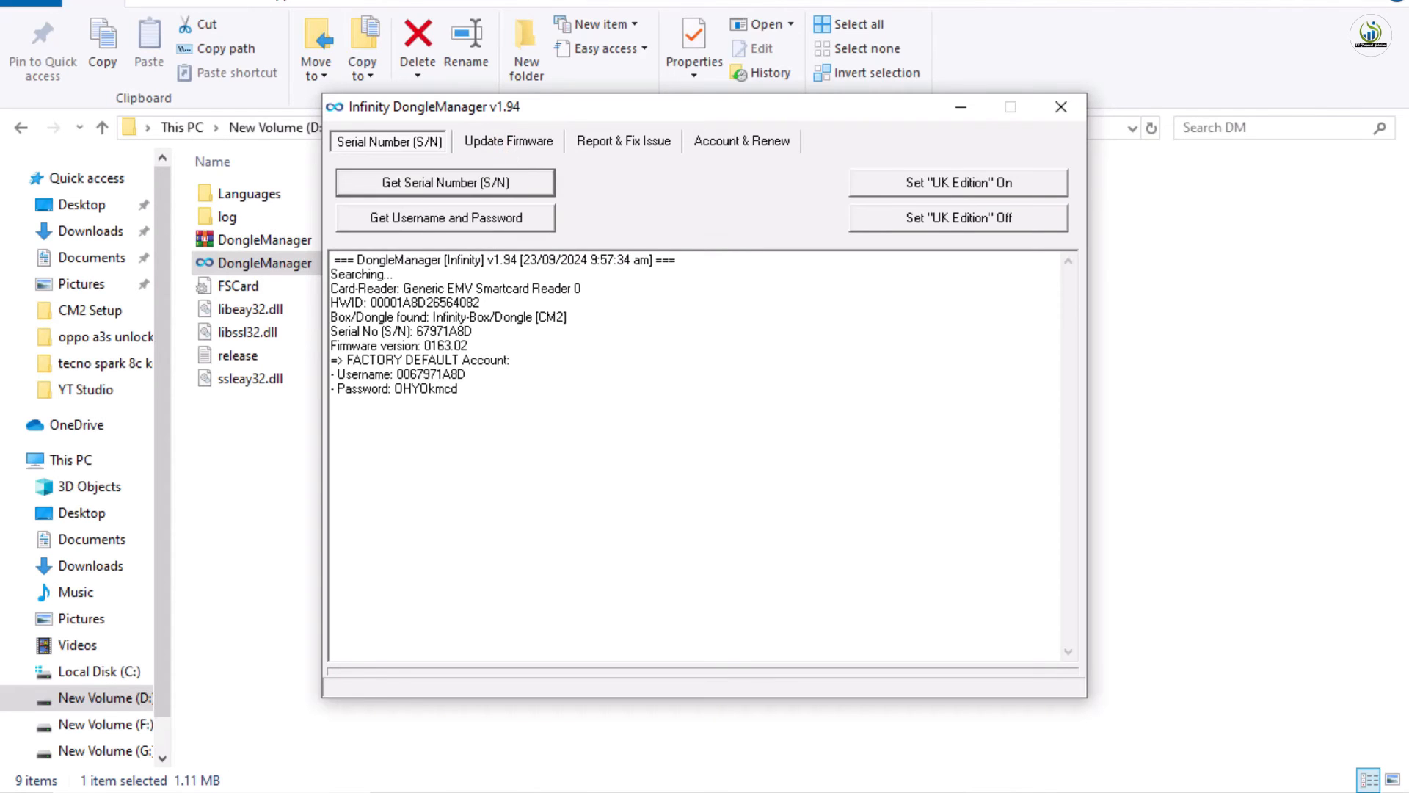
{"action": "left_click", "coordinate": [1299, 3]}
{"action": "left_click", "coordinate": [1300, 3]}
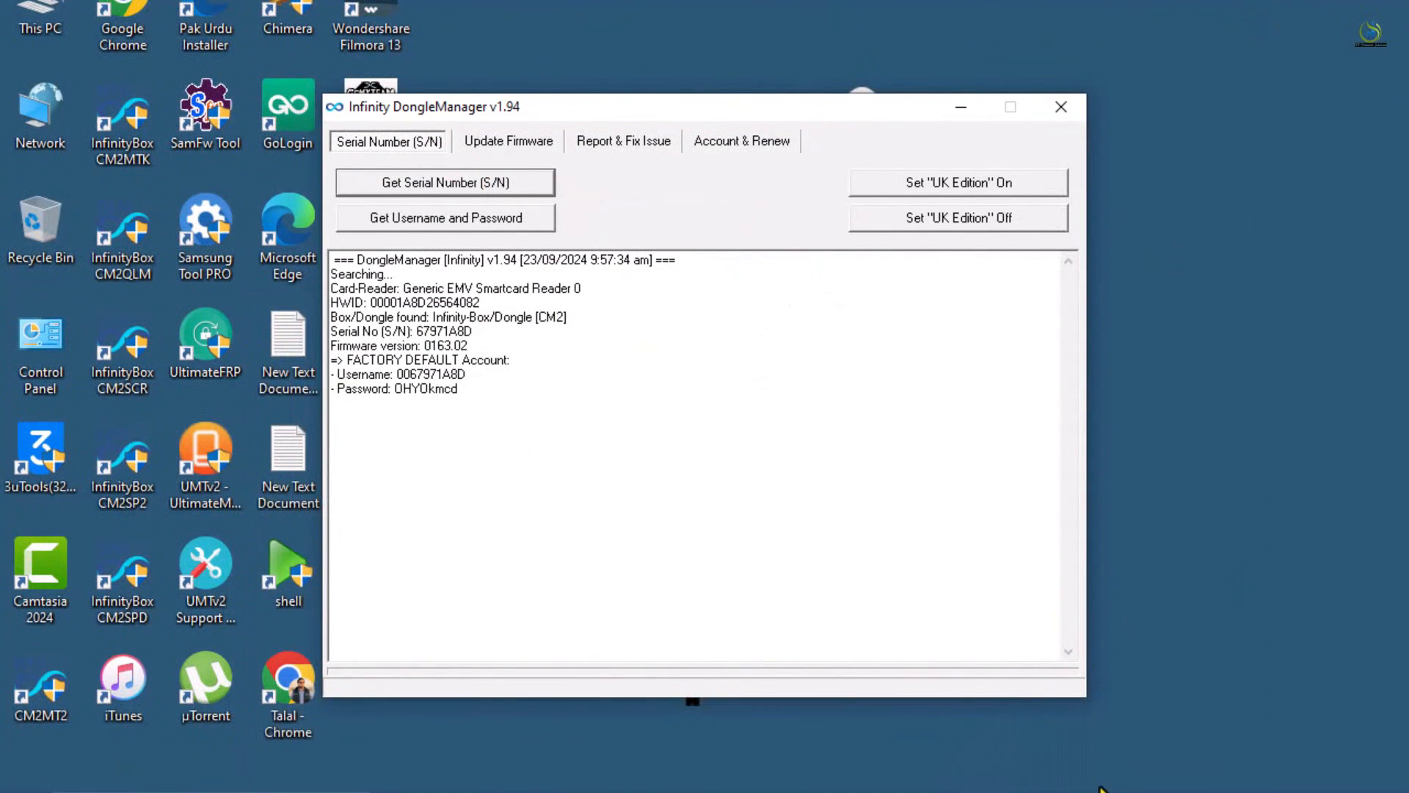
{"action": "left_click", "coordinate": [10, 679]}
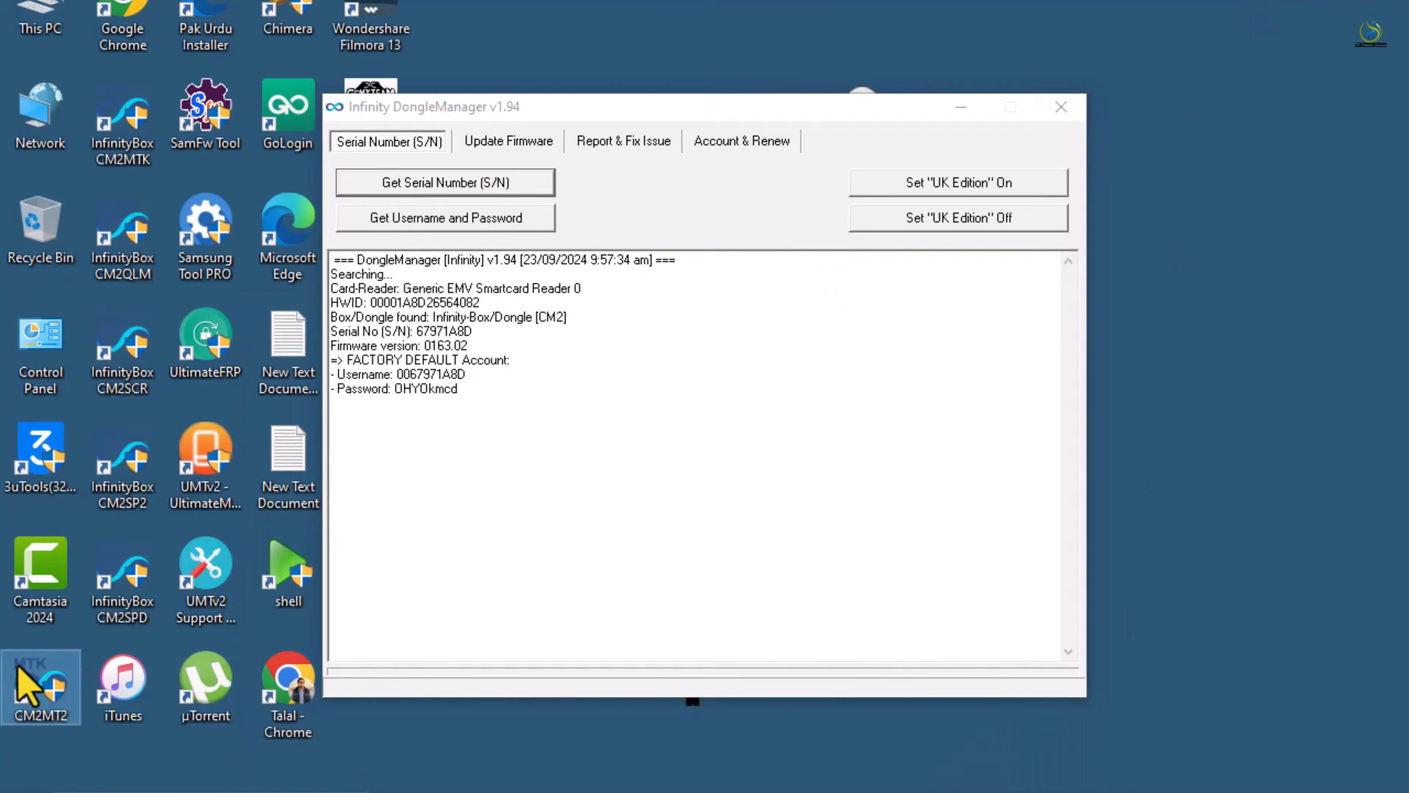
Launch CM2MT2 v2.68, compare its Settings account fields with DongleManager, then show the news page
{"action": "double_click", "coordinate": [17, 665]}
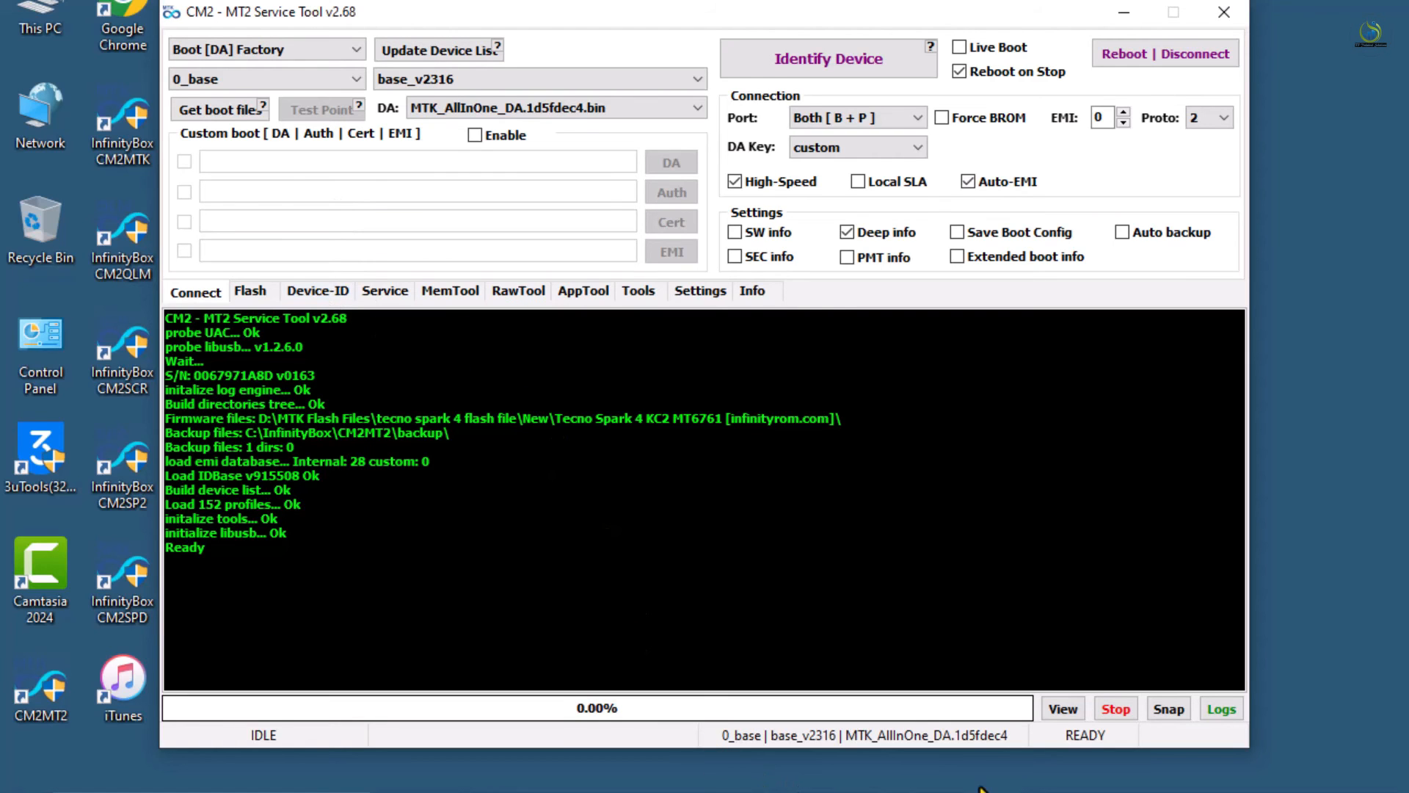
{"action": "left_click", "coordinate": [735, 792]}
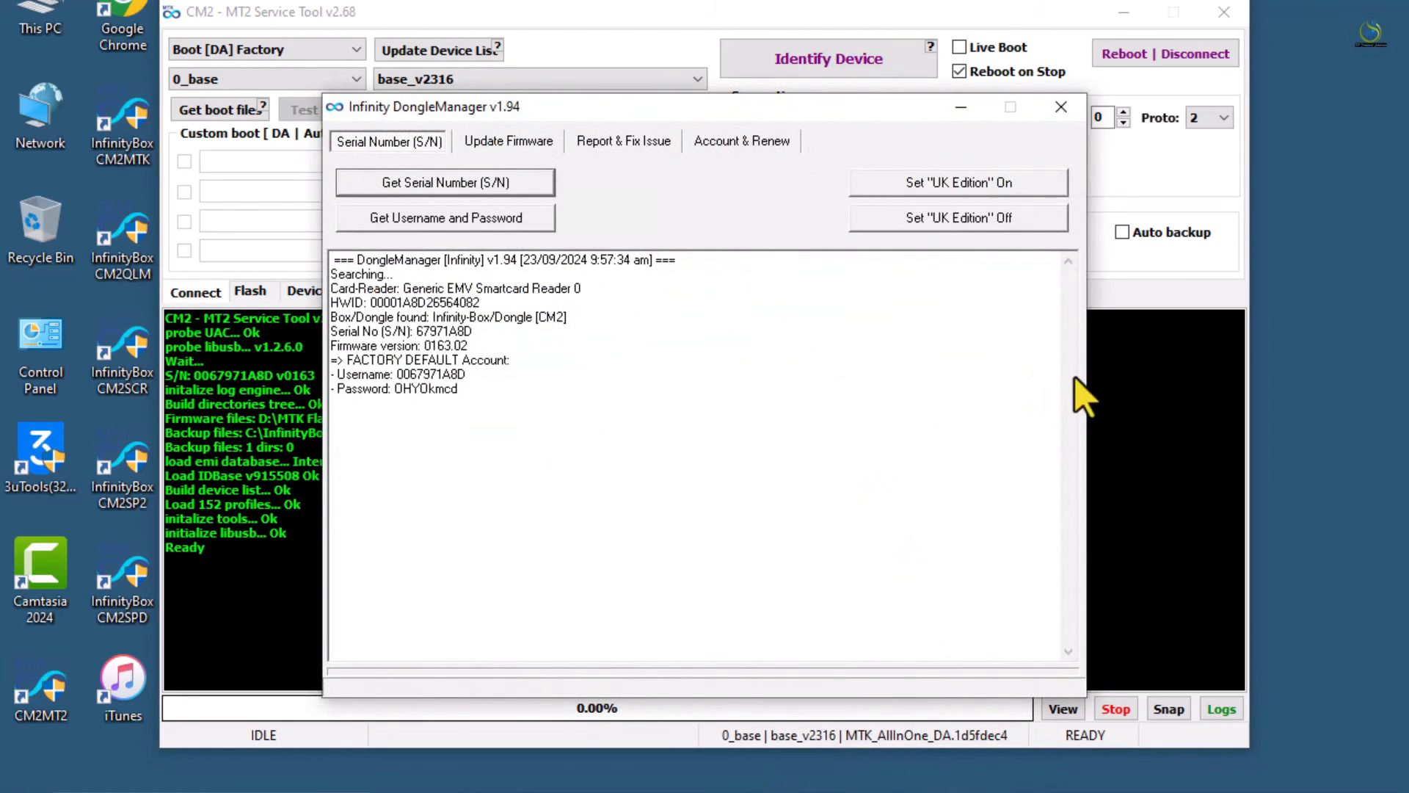
{"action": "left_click", "coordinate": [1140, 352]}
{"action": "left_click", "coordinate": [718, 293]}
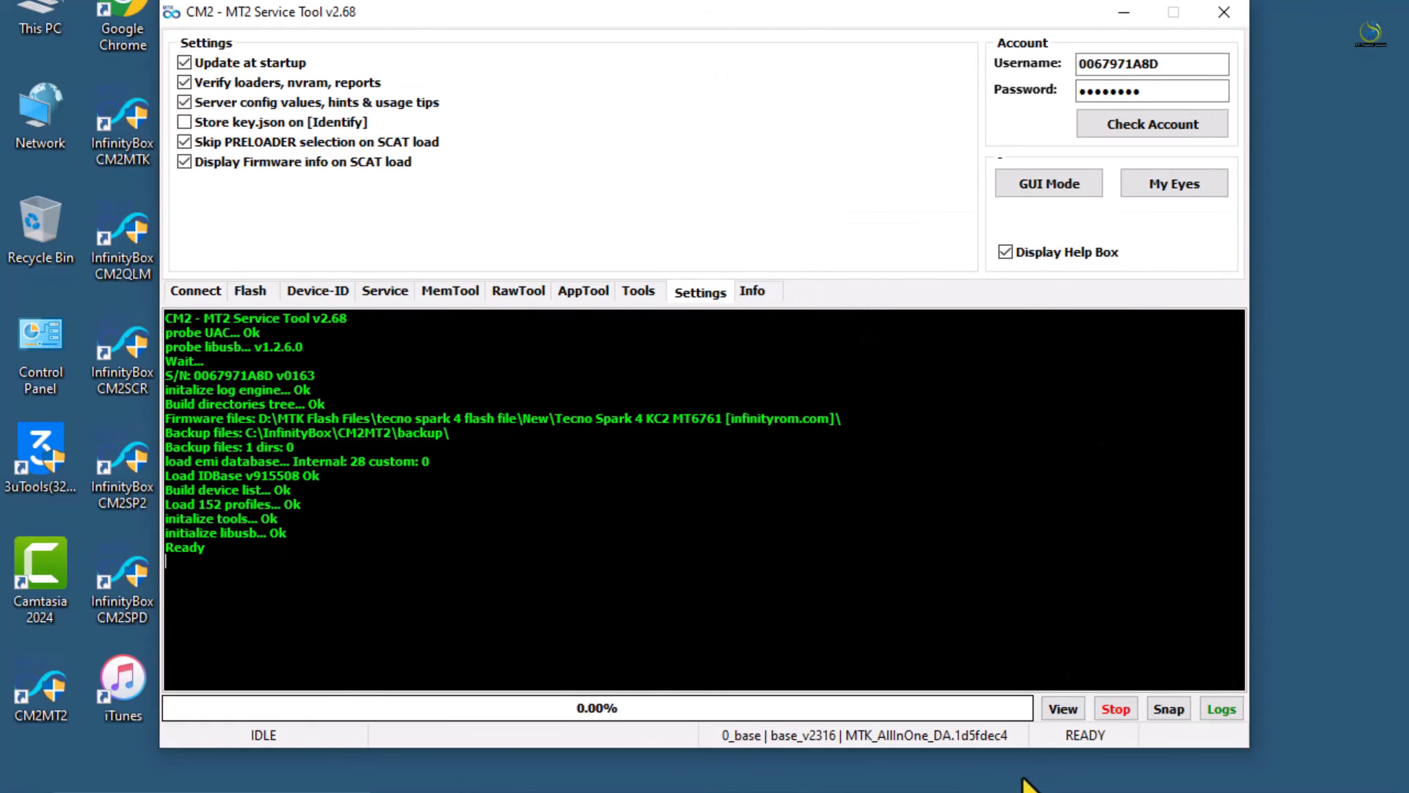
{"action": "left_click", "coordinate": [952, 791]}
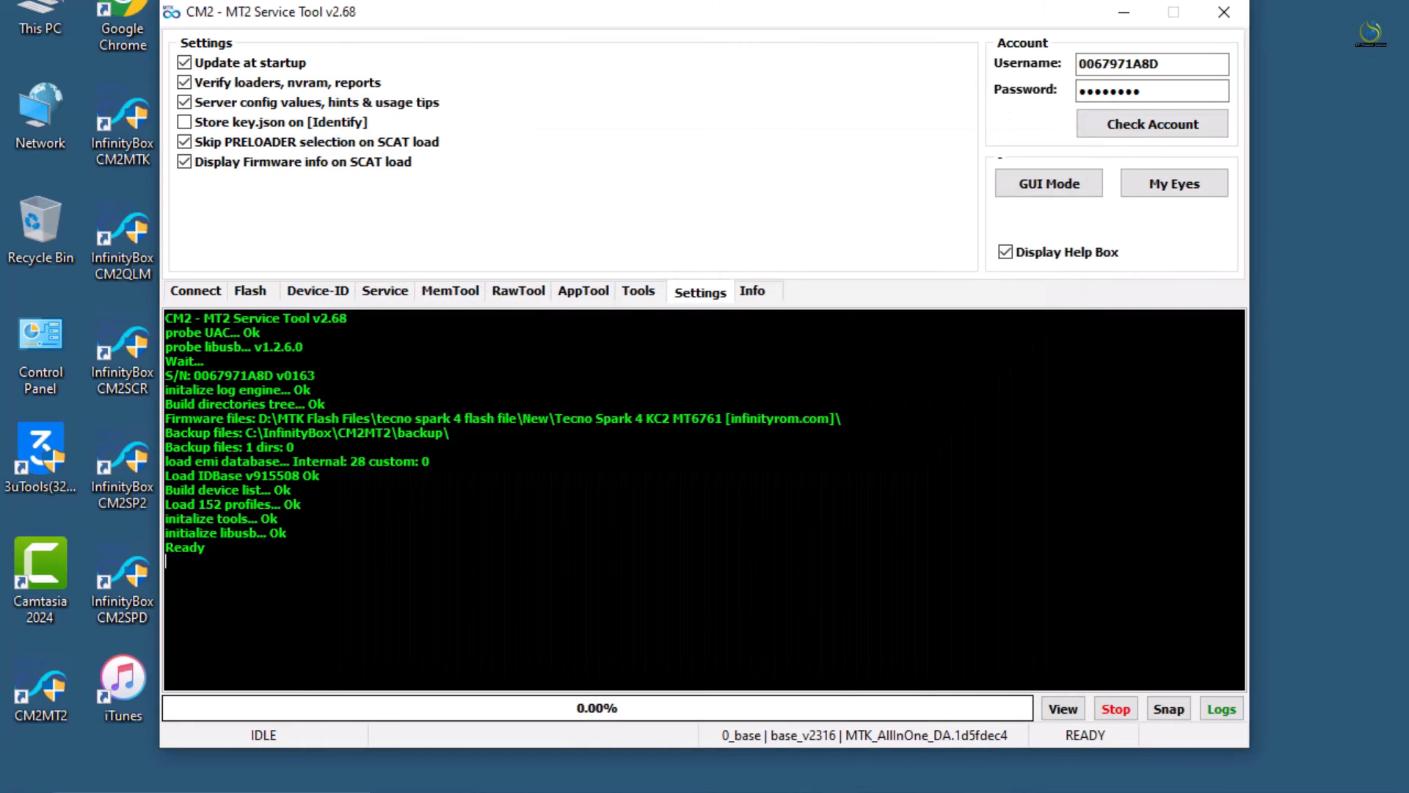
{"action": "left_click", "coordinate": [44, 791]}
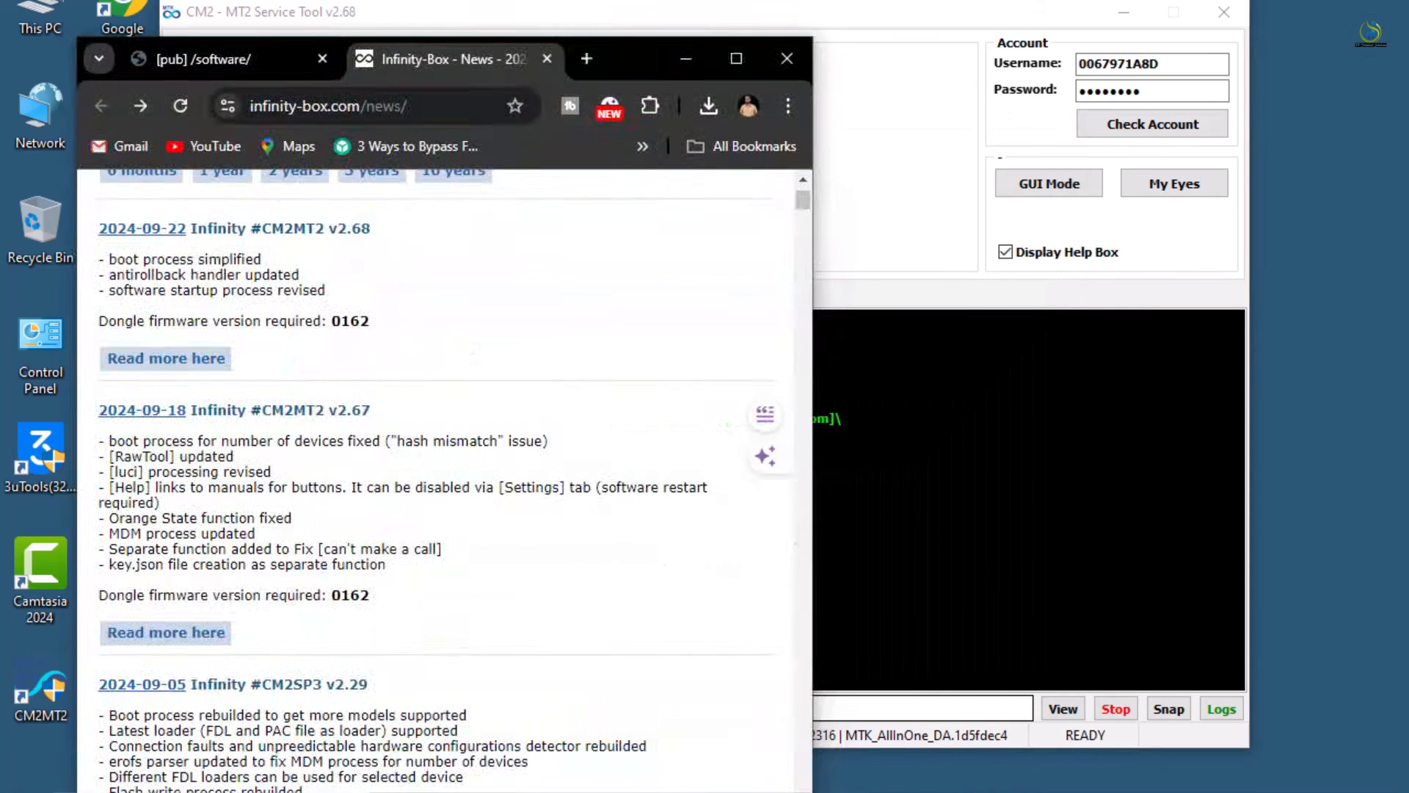
Show the v2.68 release notes beside the tool, switched back to its Connect tab
{"action": "scroll", "coordinate": [202, 456], "scroll_direction": "up", "scroll_amount": 2}
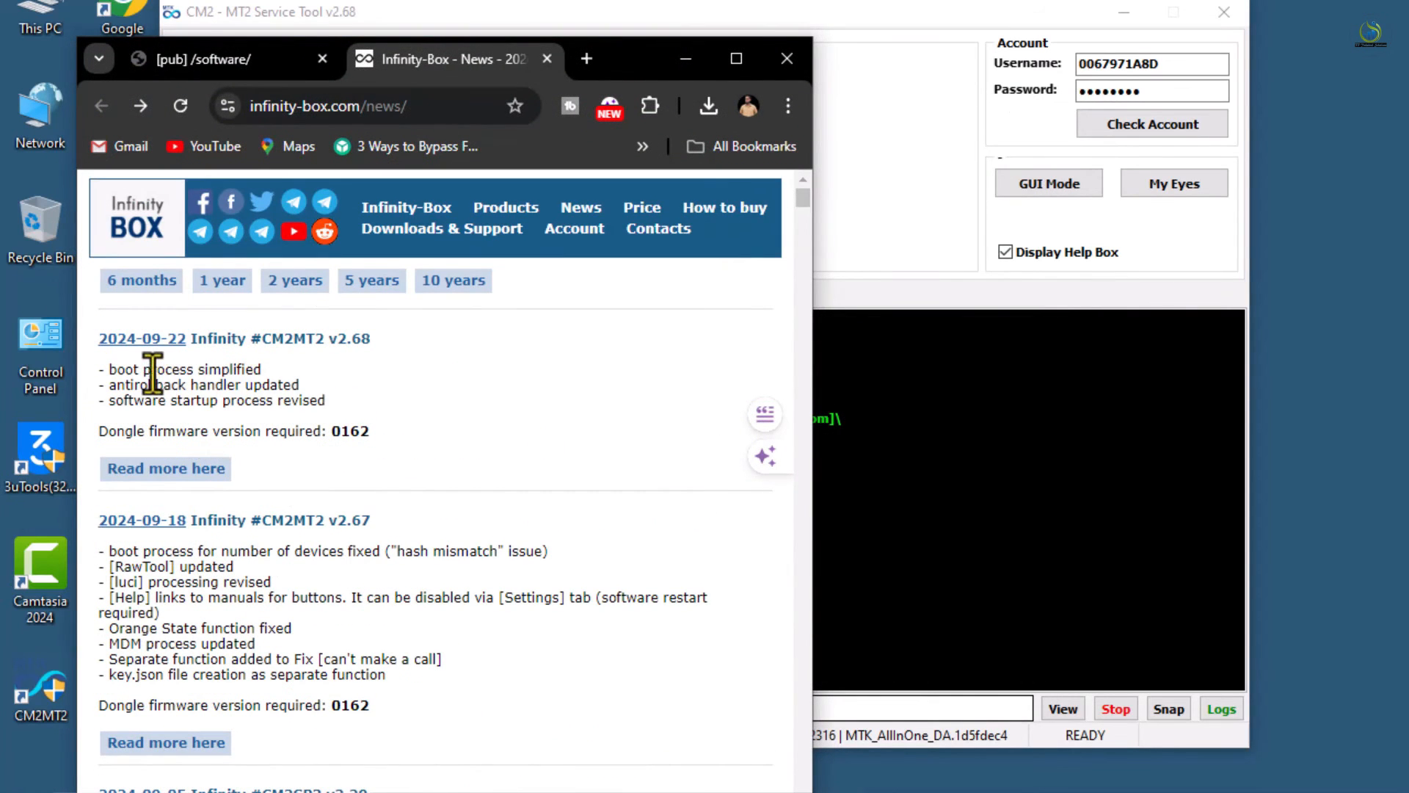
{"action": "left_click", "coordinate": [865, 359]}
{"action": "left_click", "coordinate": [194, 291]}
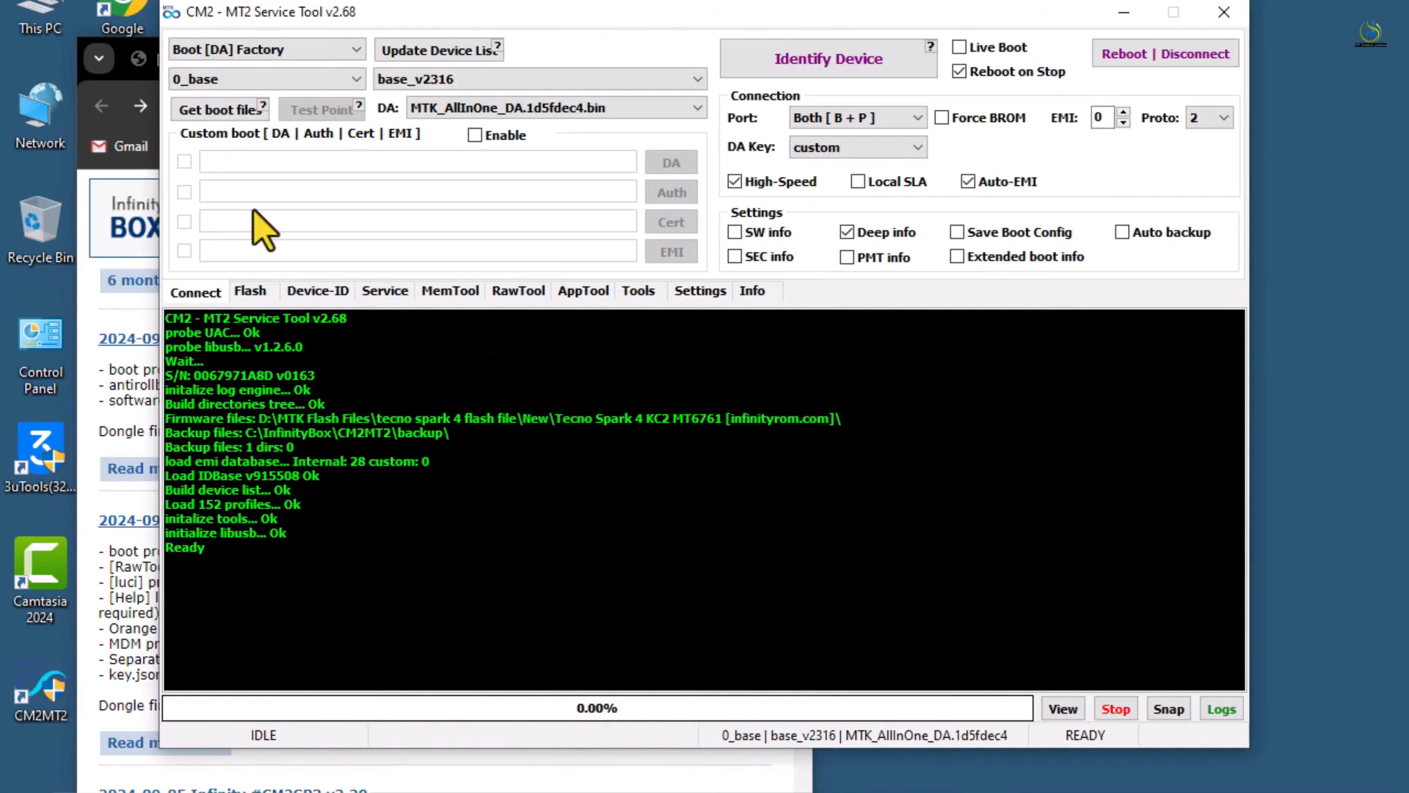
{"action": "left_click_drag", "start_coordinate": [442, 21], "coordinate": [814, 71]}
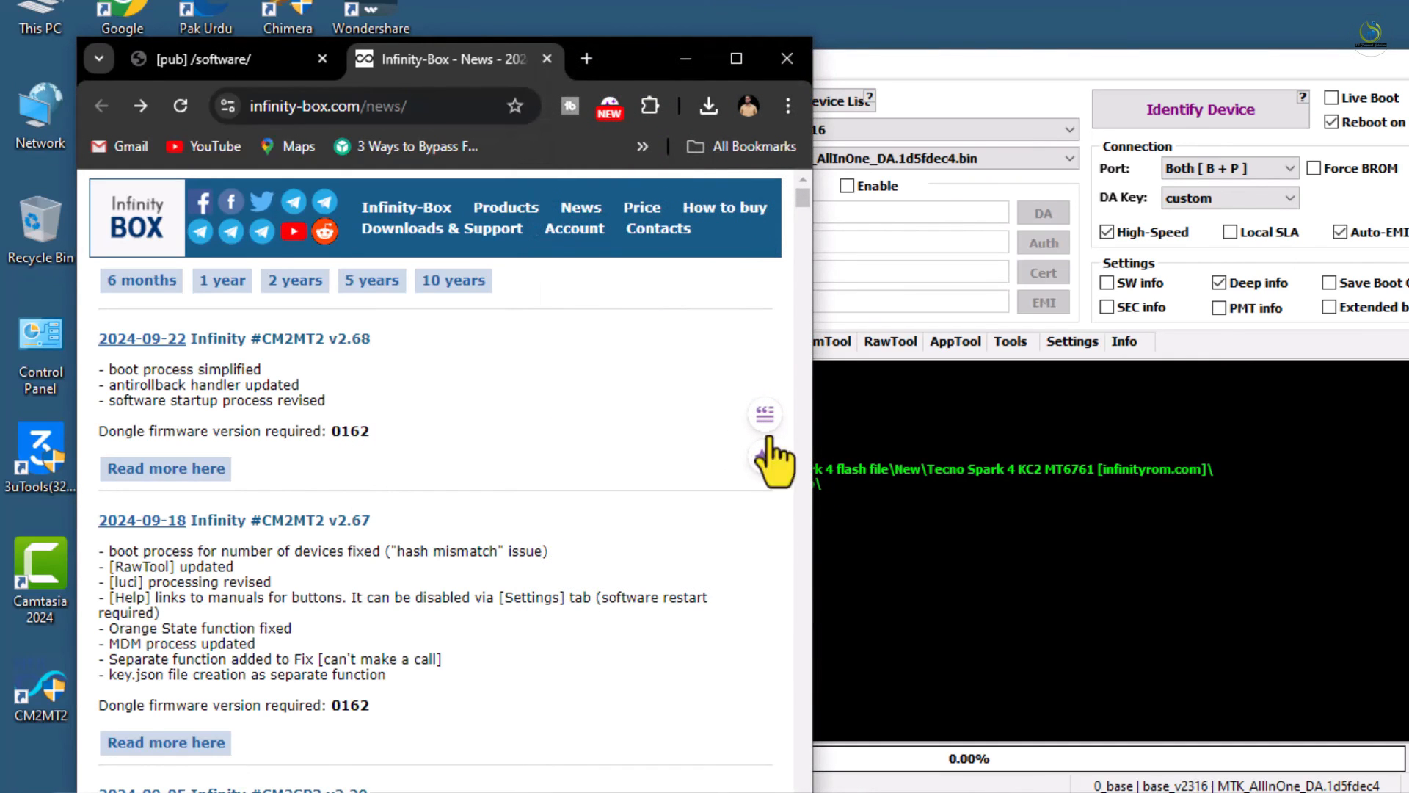
{"action": "left_click", "coordinate": [880, 434]}
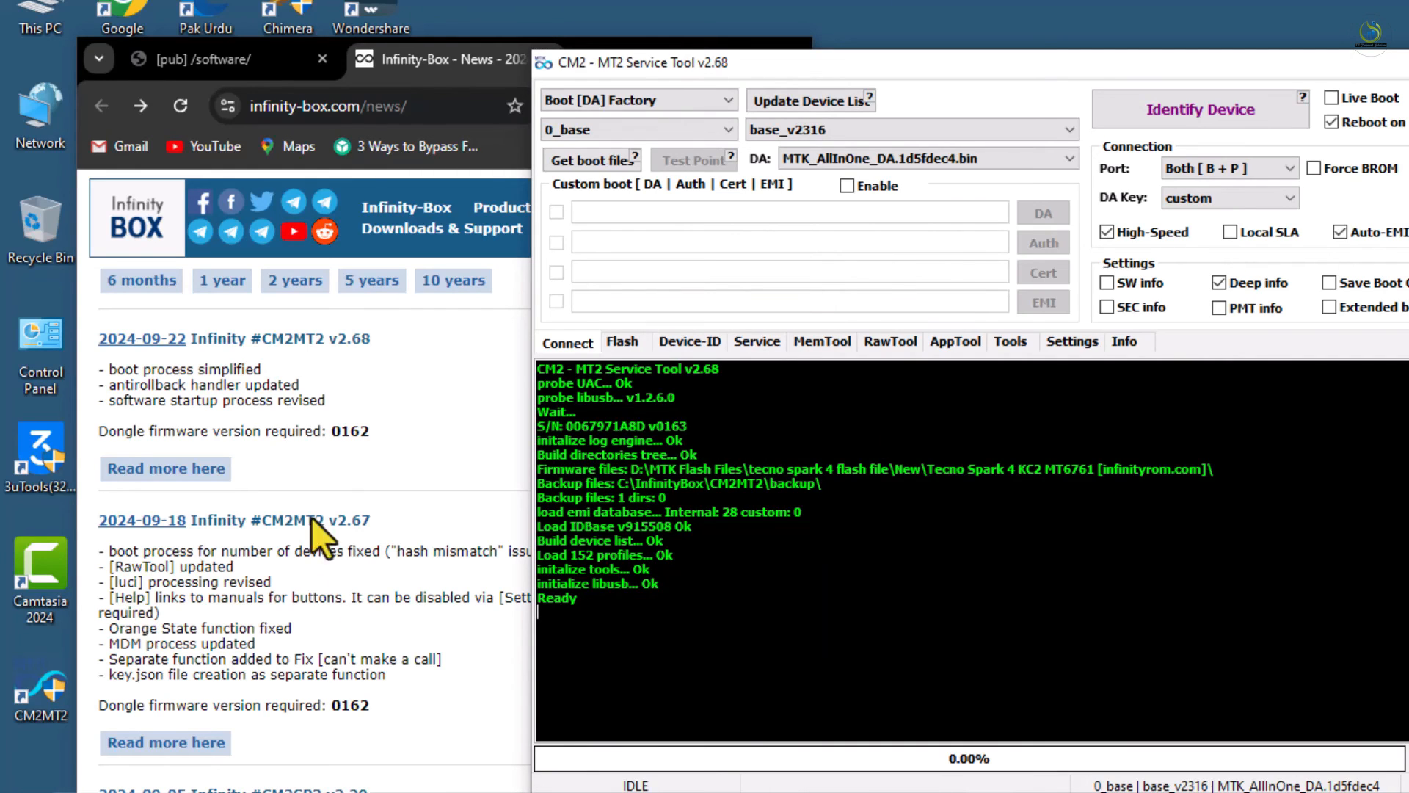
Bring the CM2MT2 v2.68 window in front of the news page and drag it fully into view
{"action": "left_click", "coordinate": [314, 580]}
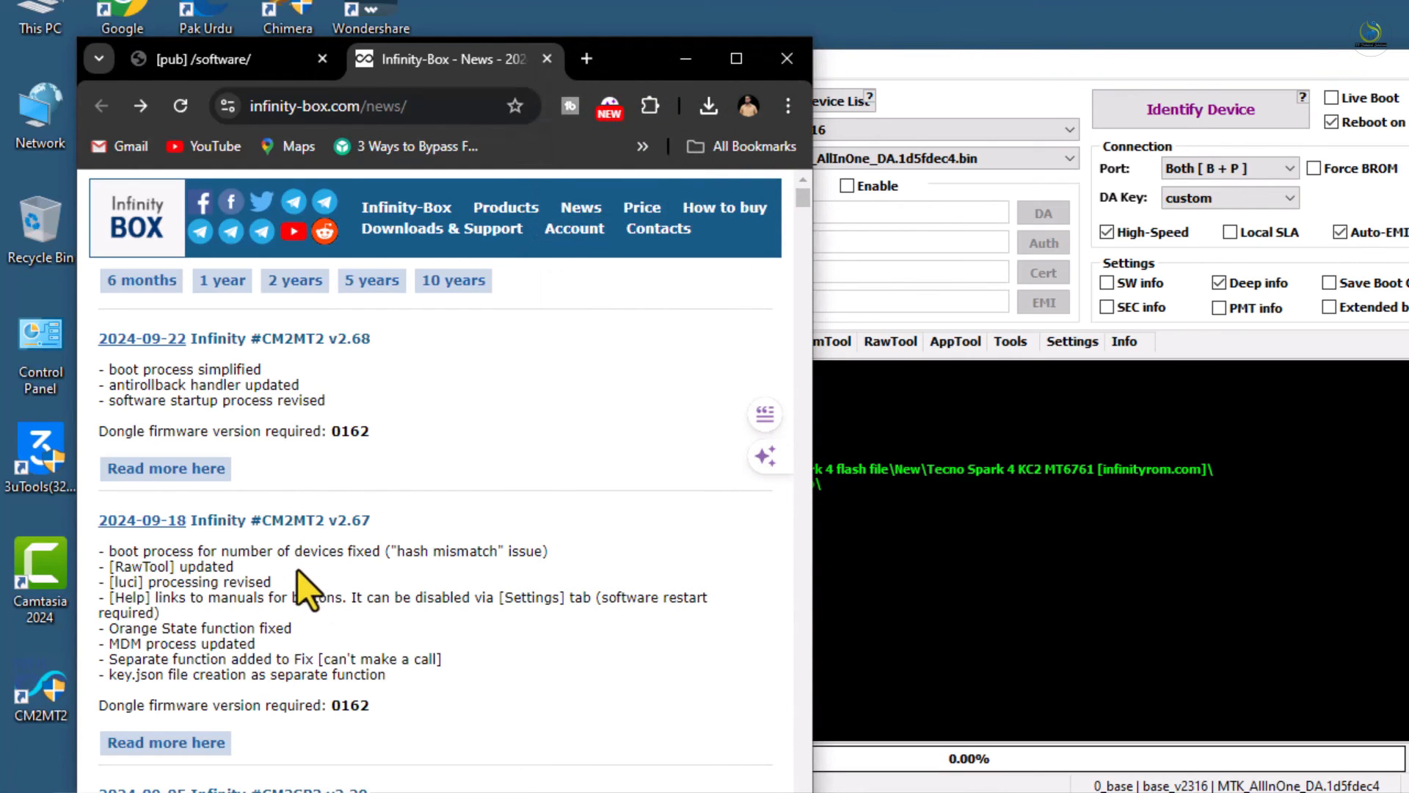
{"action": "left_click", "coordinate": [870, 286]}
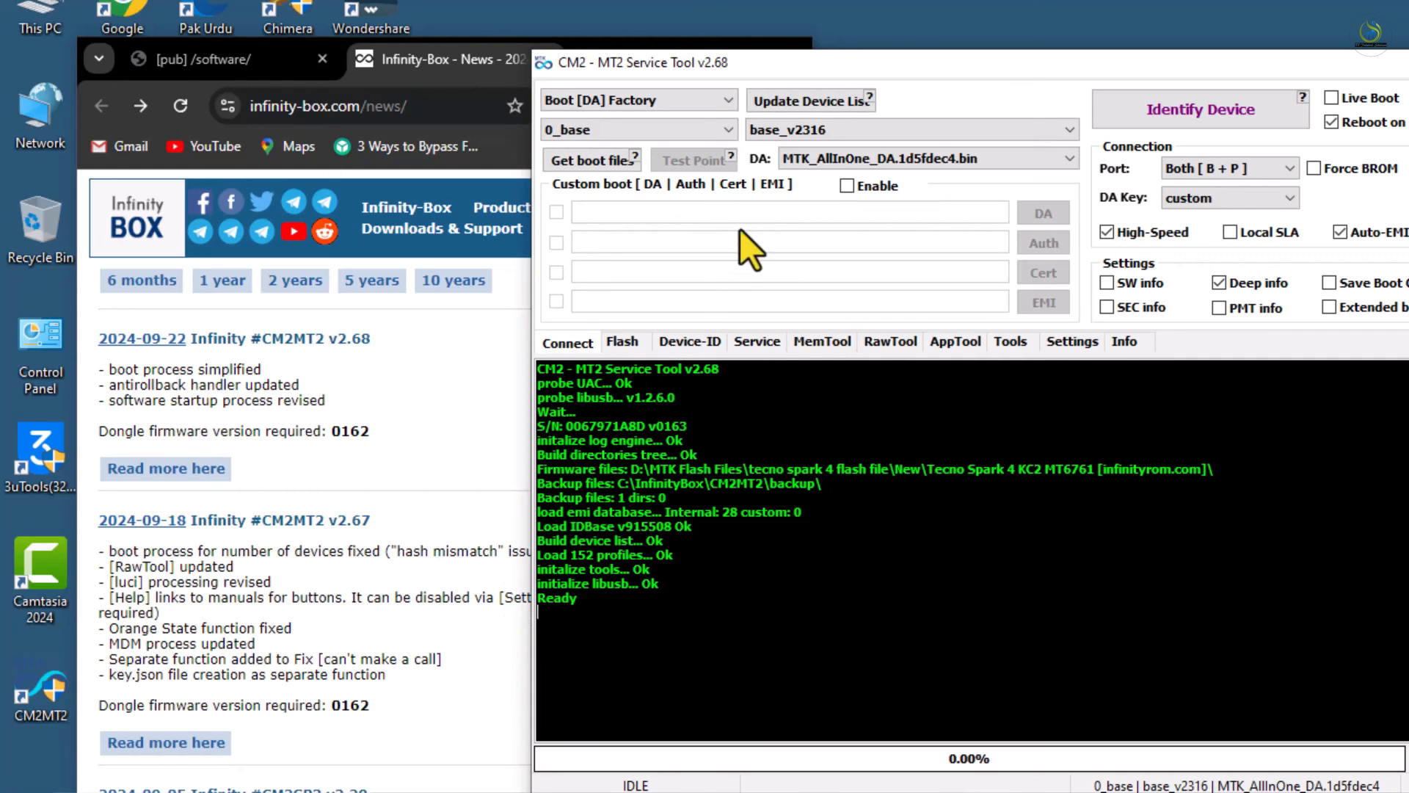
{"action": "left_click_drag", "start_coordinate": [902, 69], "coordinate": [590, 90]}
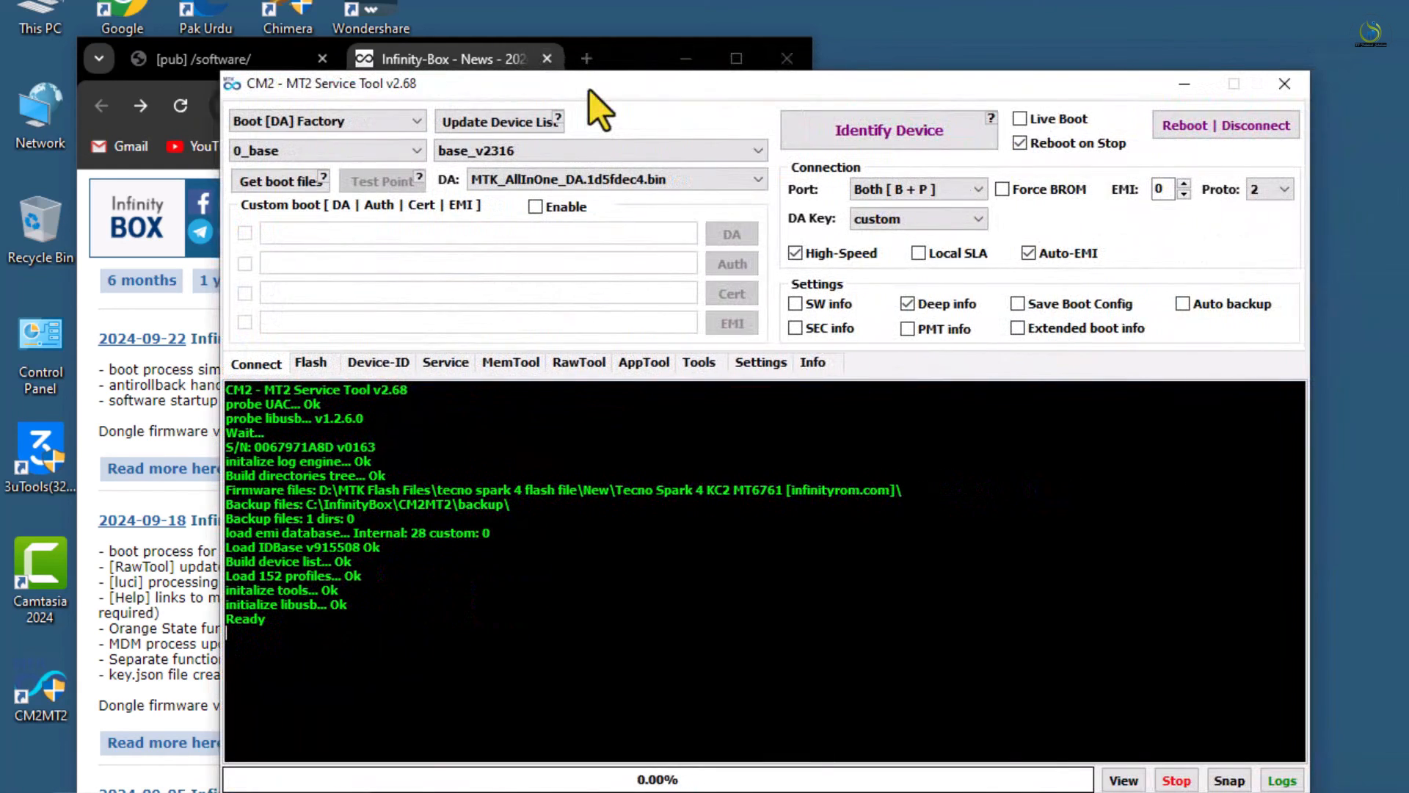